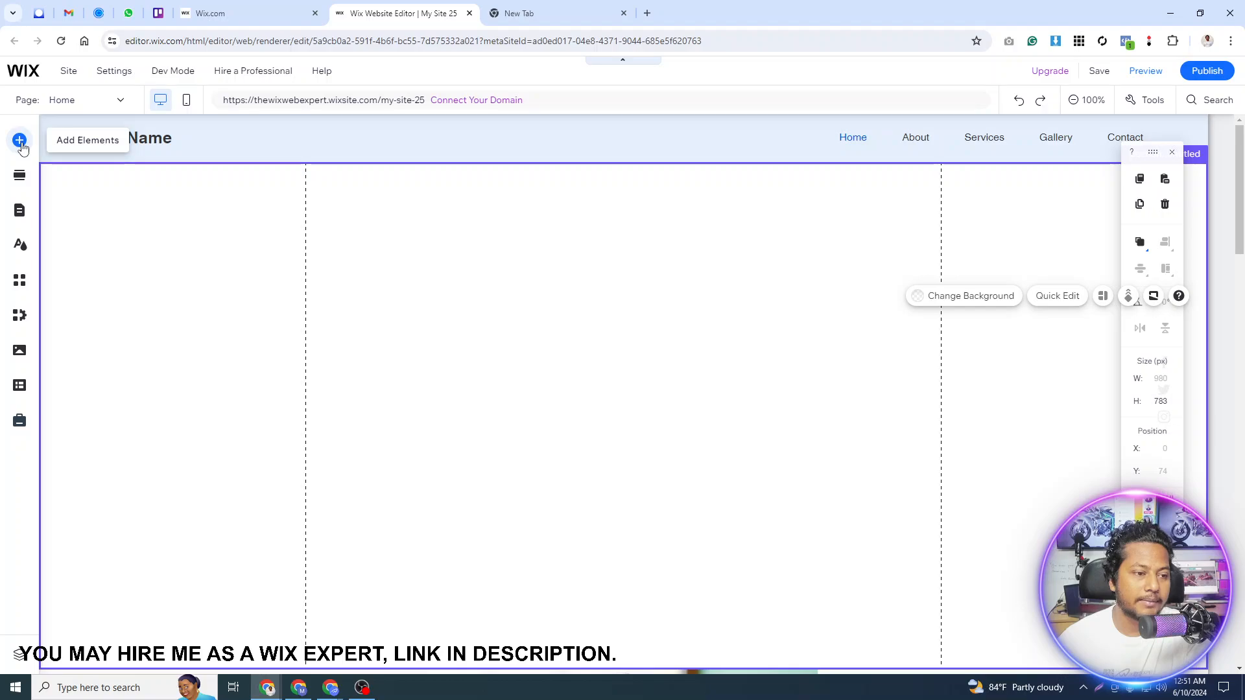
Step: Examine the decorative elements and the themes available for the site design
left_click(22, 145)
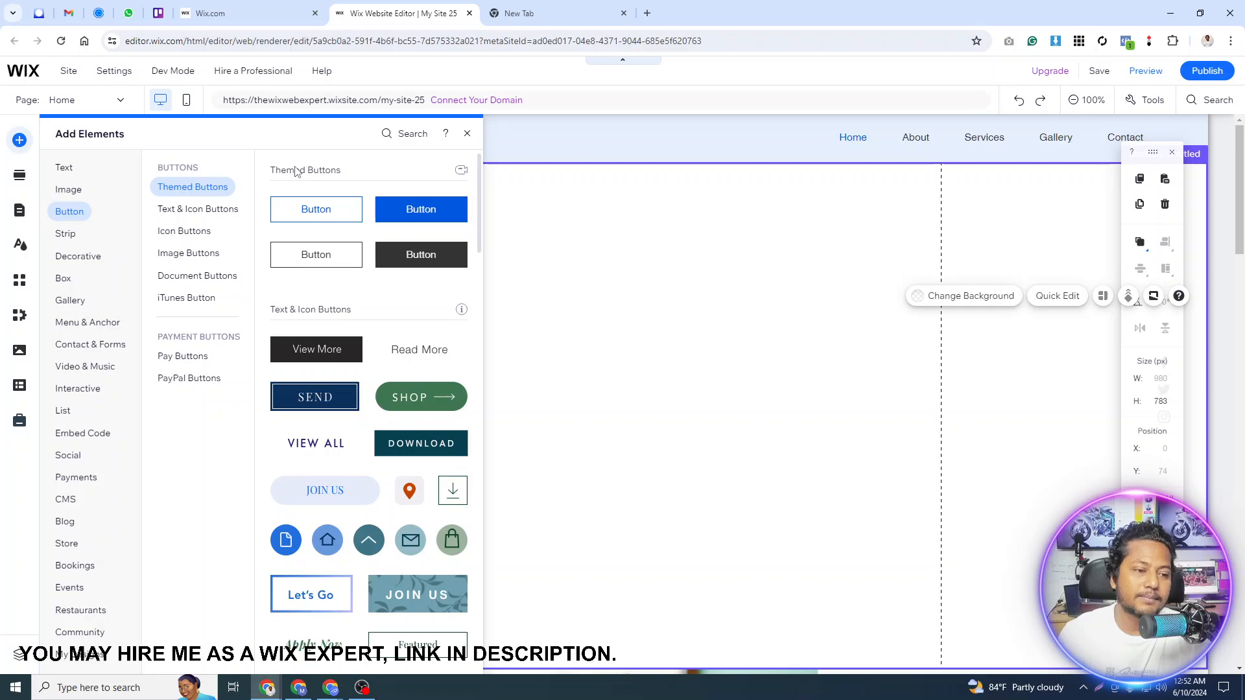
left_click(77, 258)
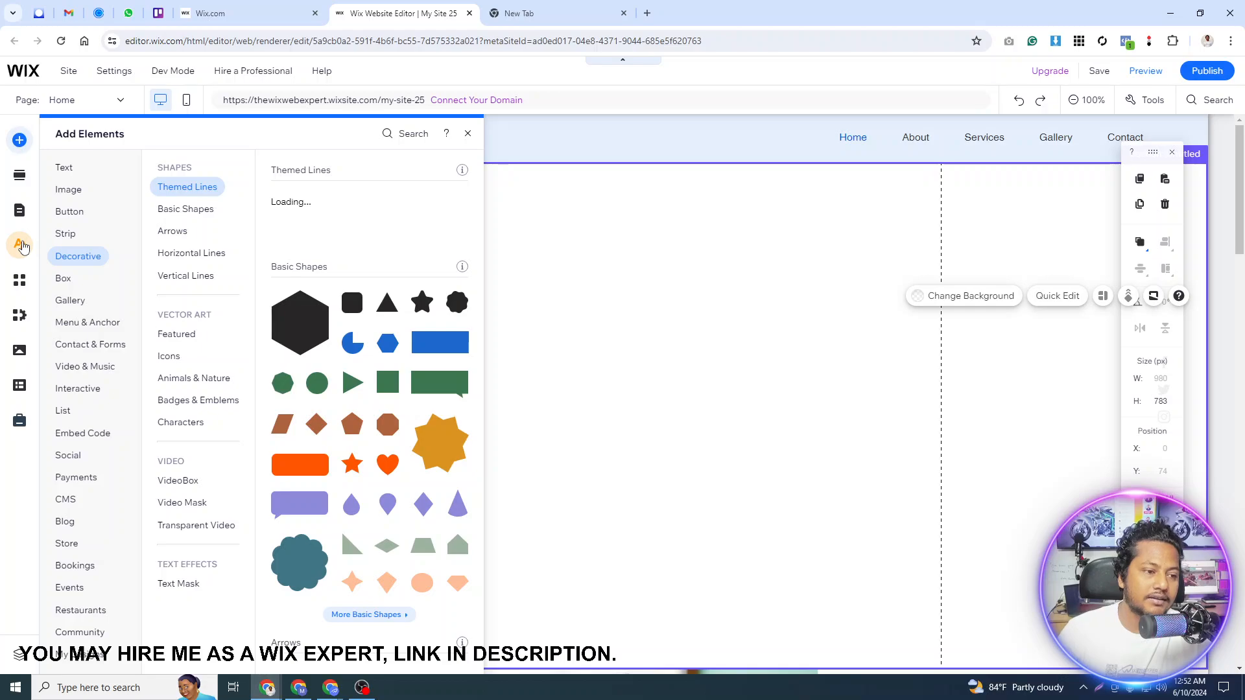
left_click(18, 252)
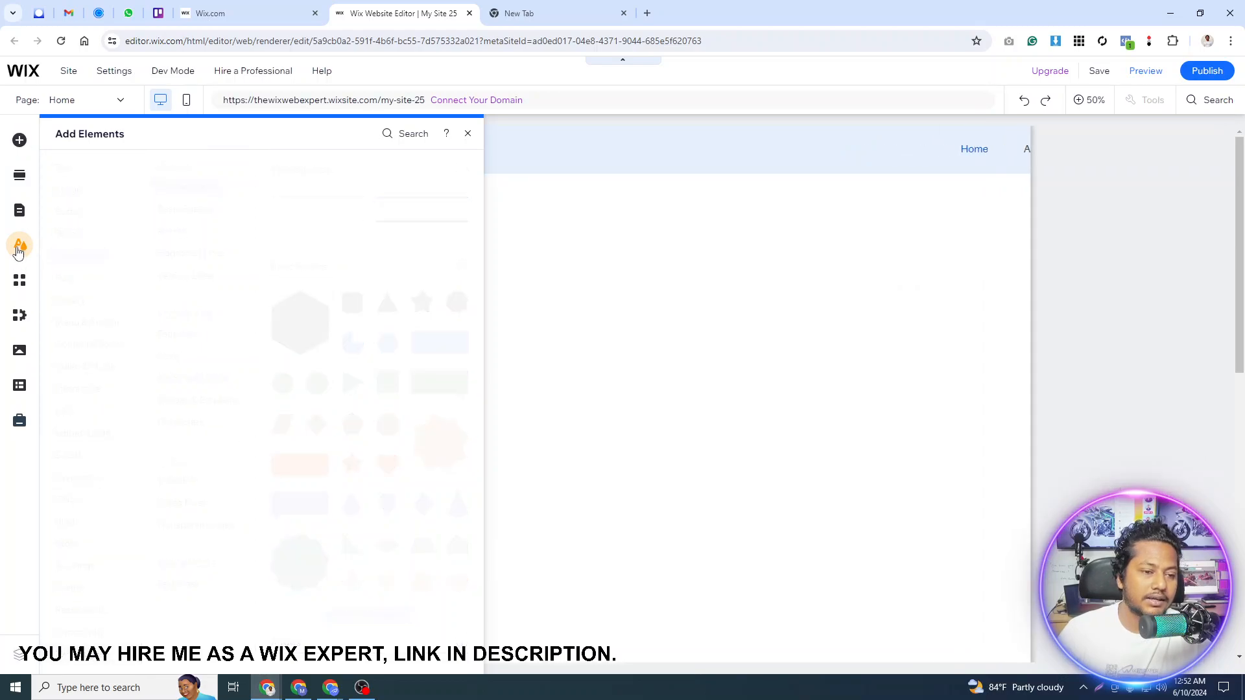
left_click(18, 253)
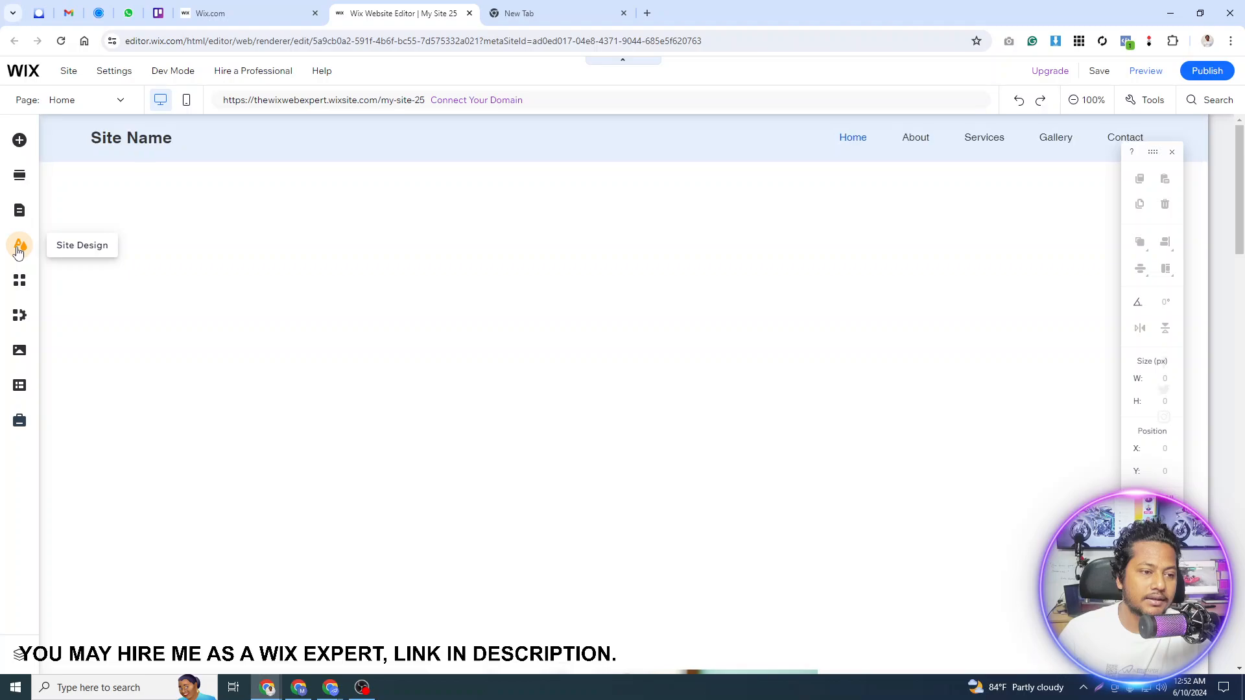
left_click(18, 253)
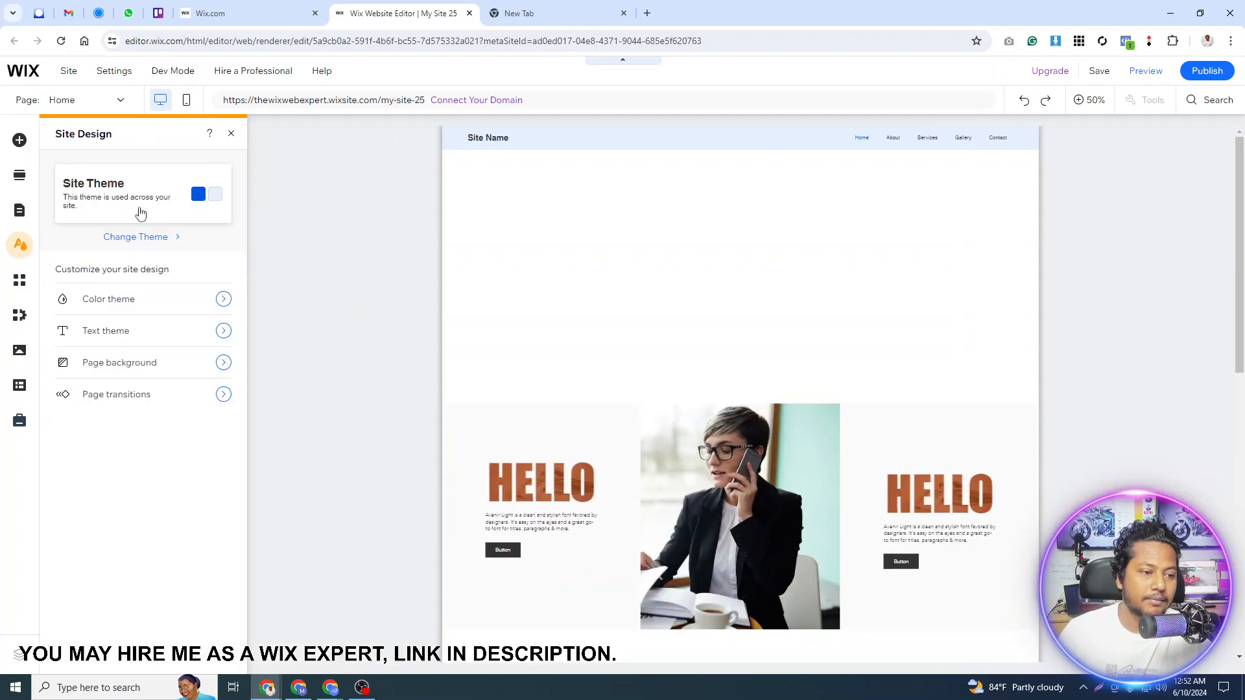
left_click(155, 237)
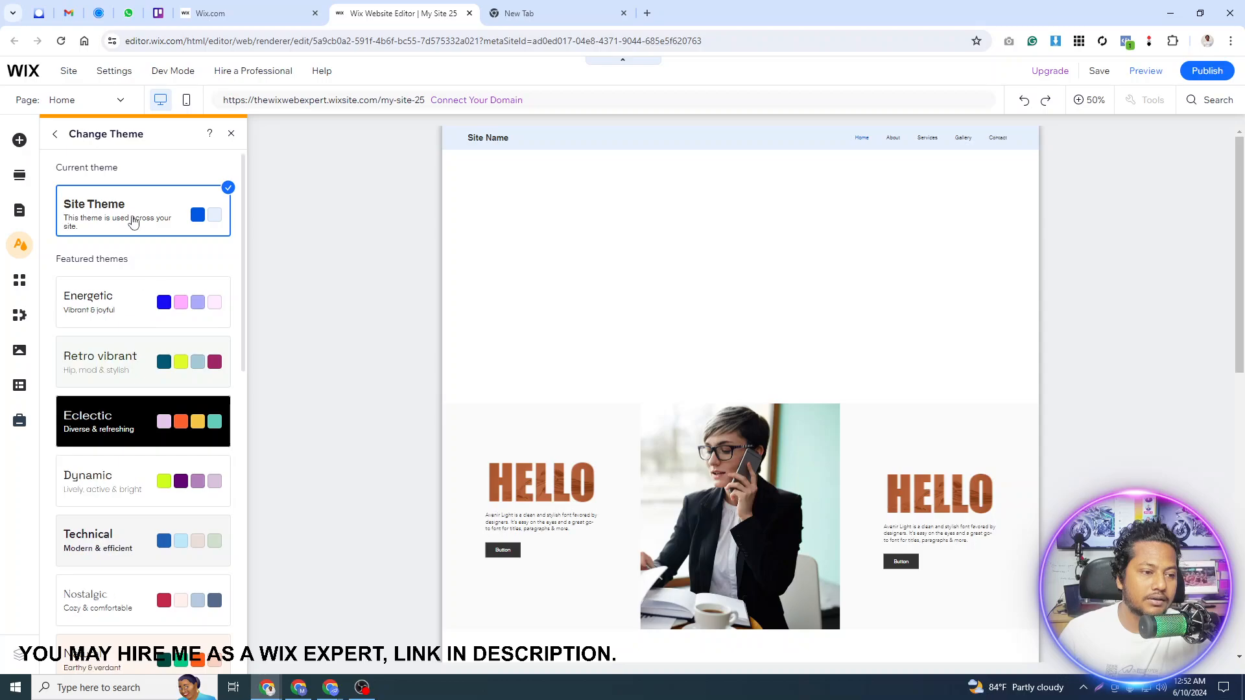
left_click(56, 137)
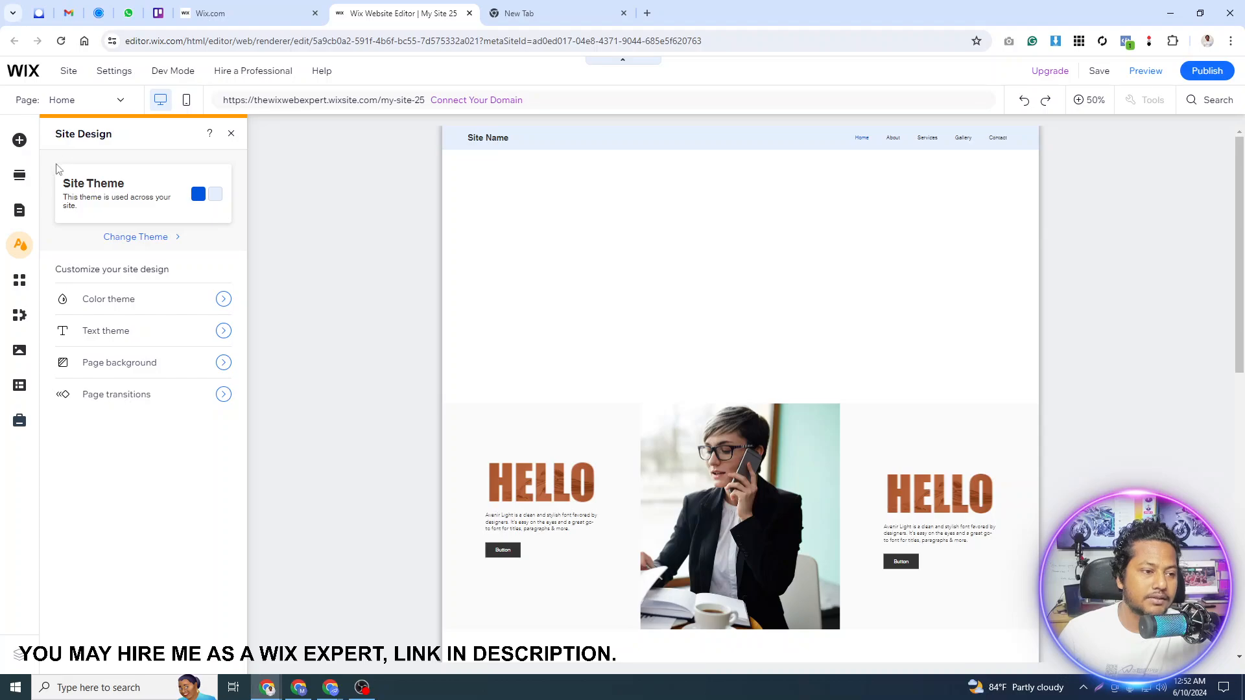
Step: Add the green SHOP arrow button to the blank section of the Home page and enlarge it to about 255 by 74 px
left_click(20, 141)
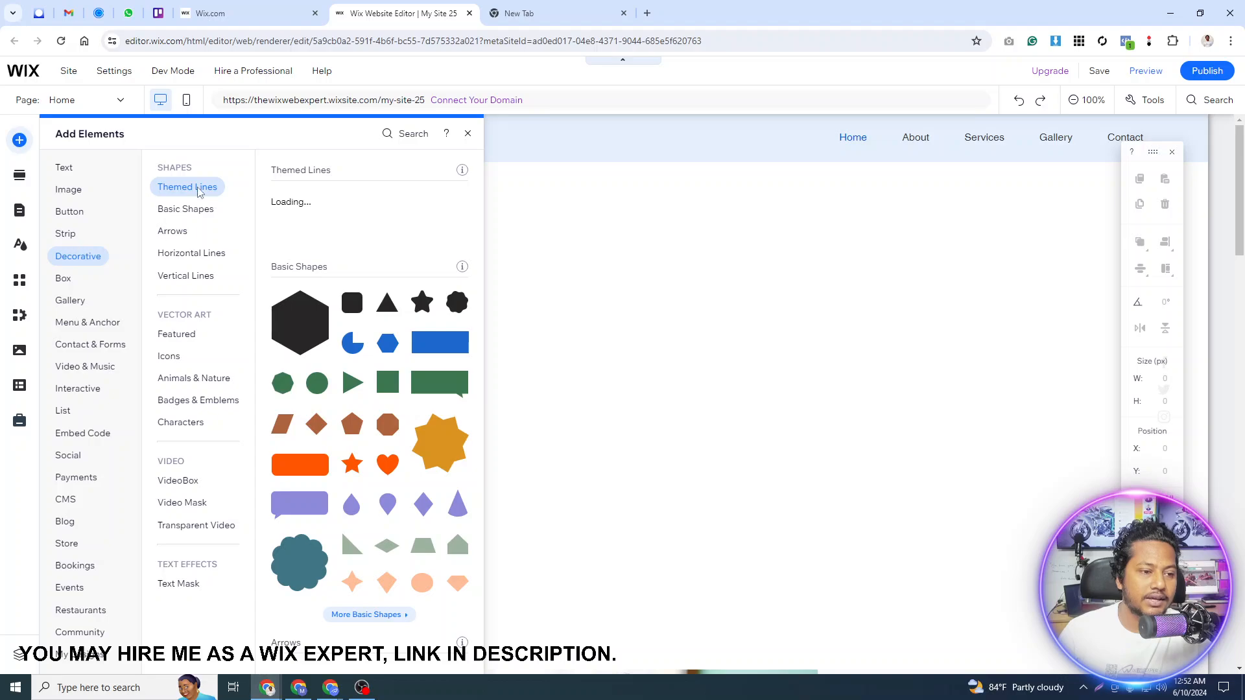
left_click(74, 196)
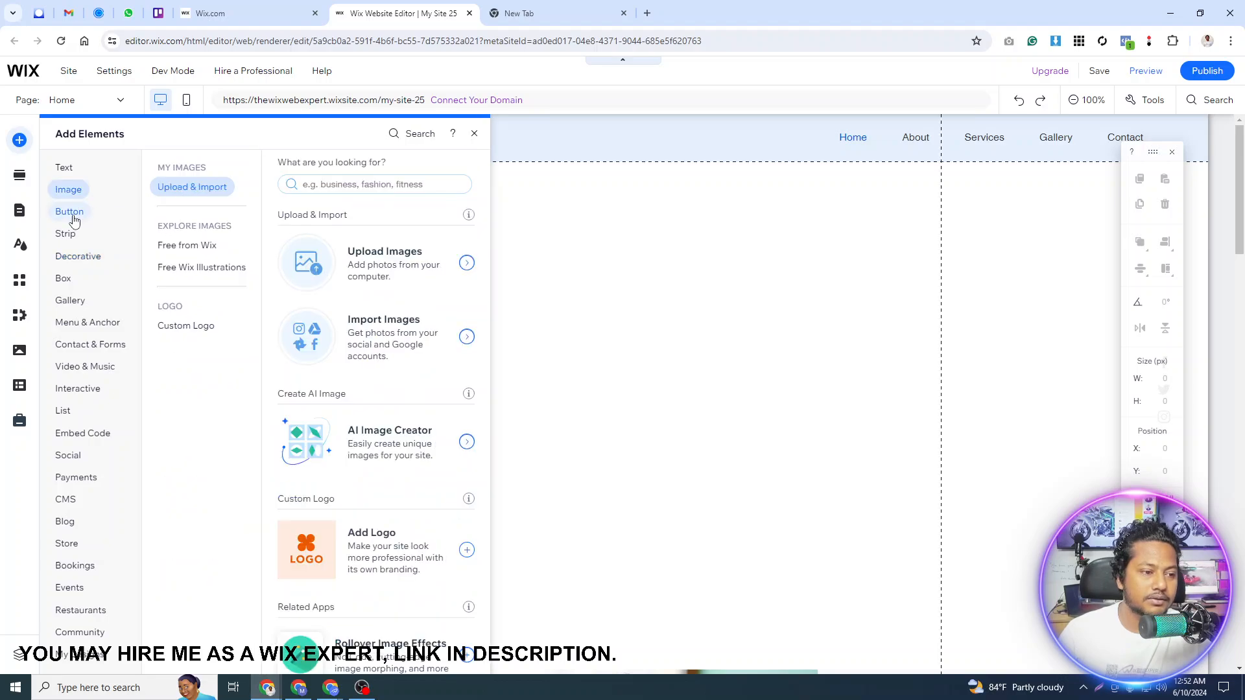
left_click(75, 220)
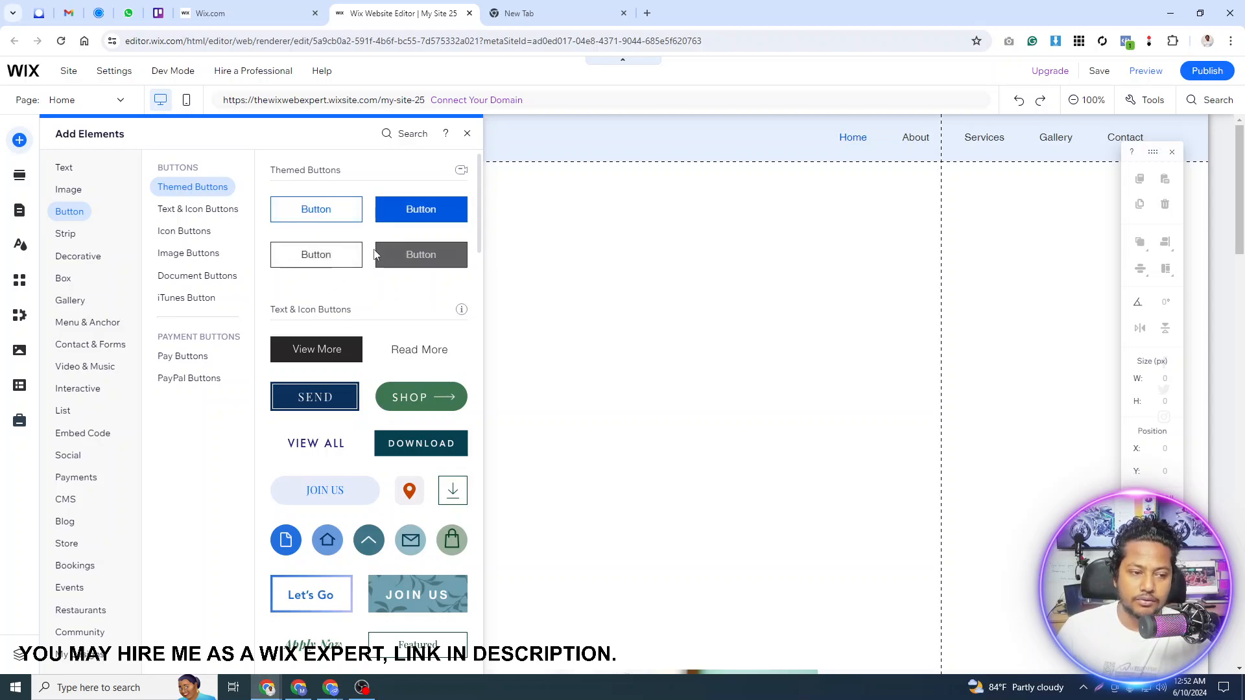
left_click(188, 213)
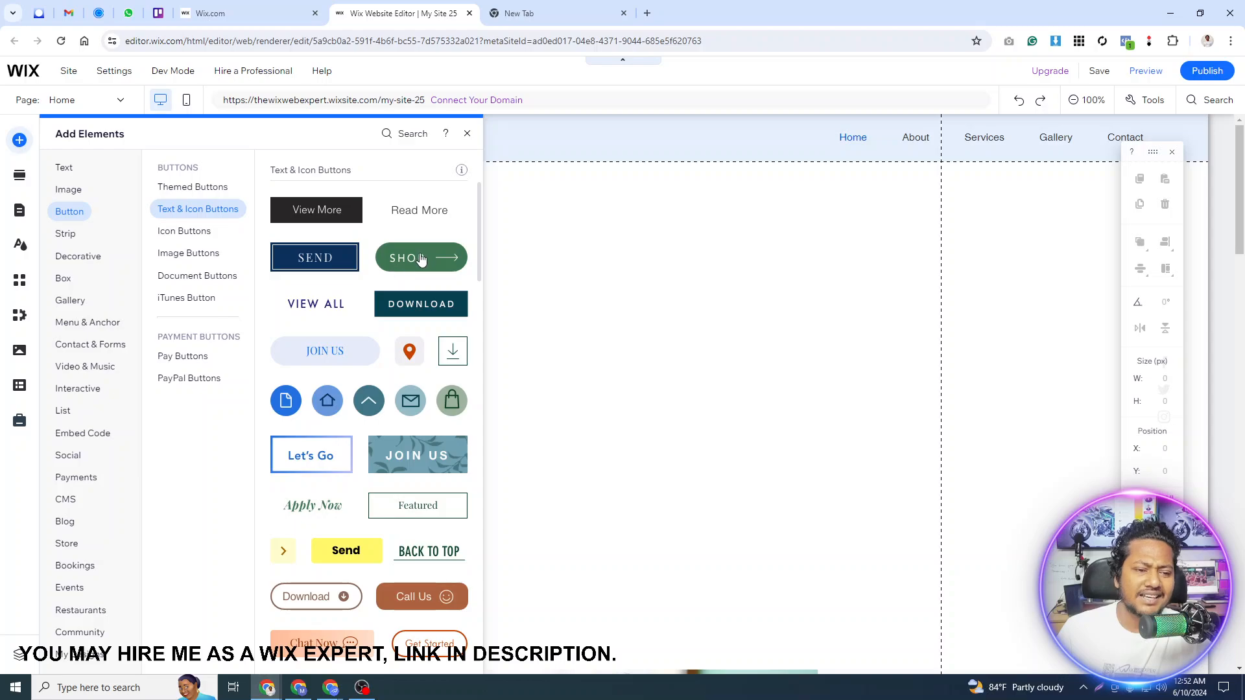
left_click_drag(420, 258, 632, 303)
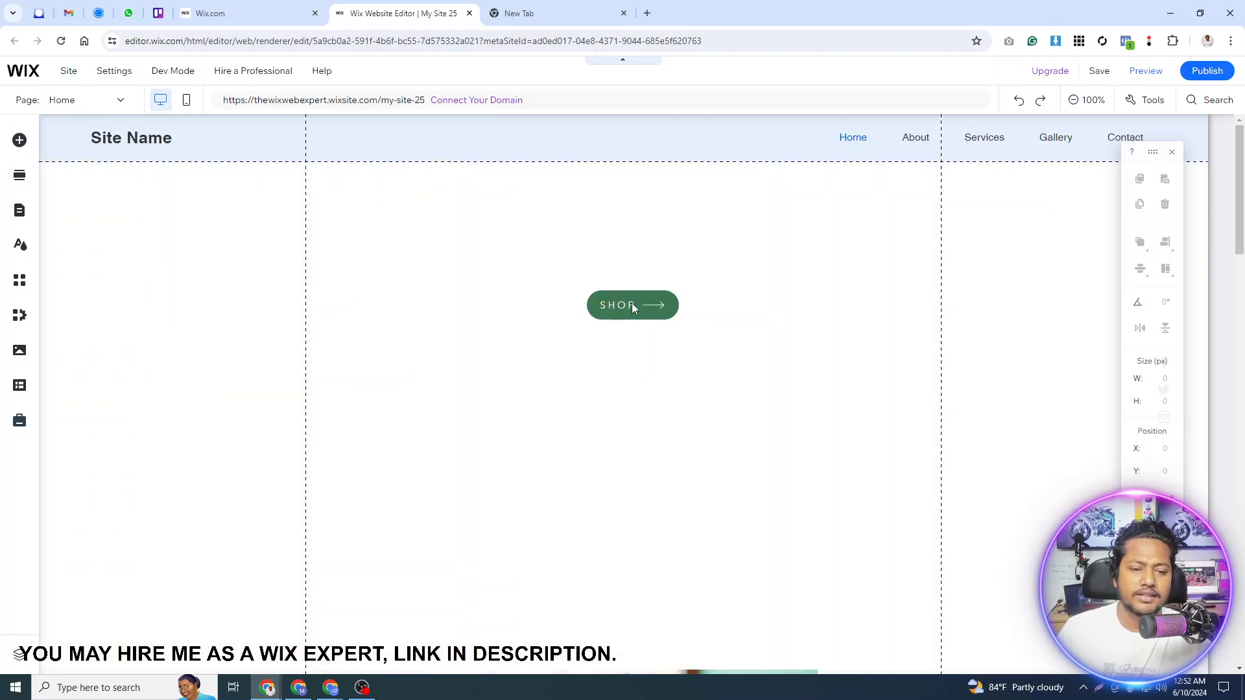
left_click_drag(679, 320, 742, 337)
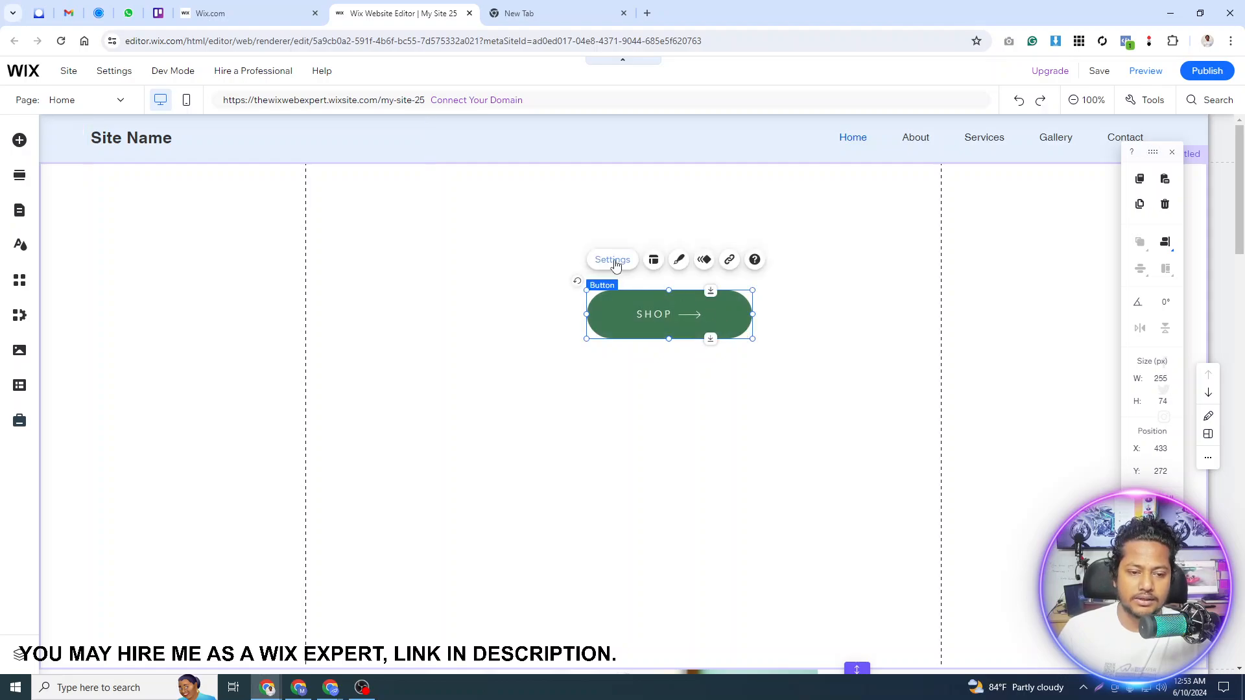
Step: Examine the SHOP button's link options and the site files available for its icon
left_click(613, 260)
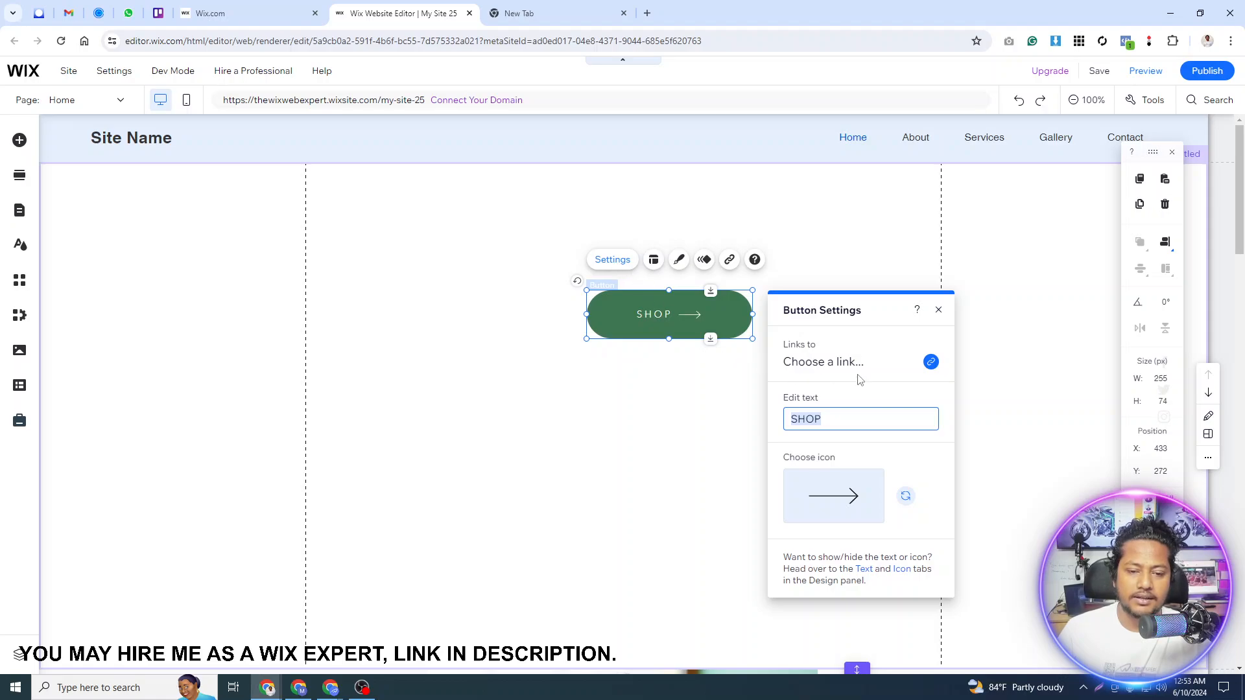
left_click(877, 367)
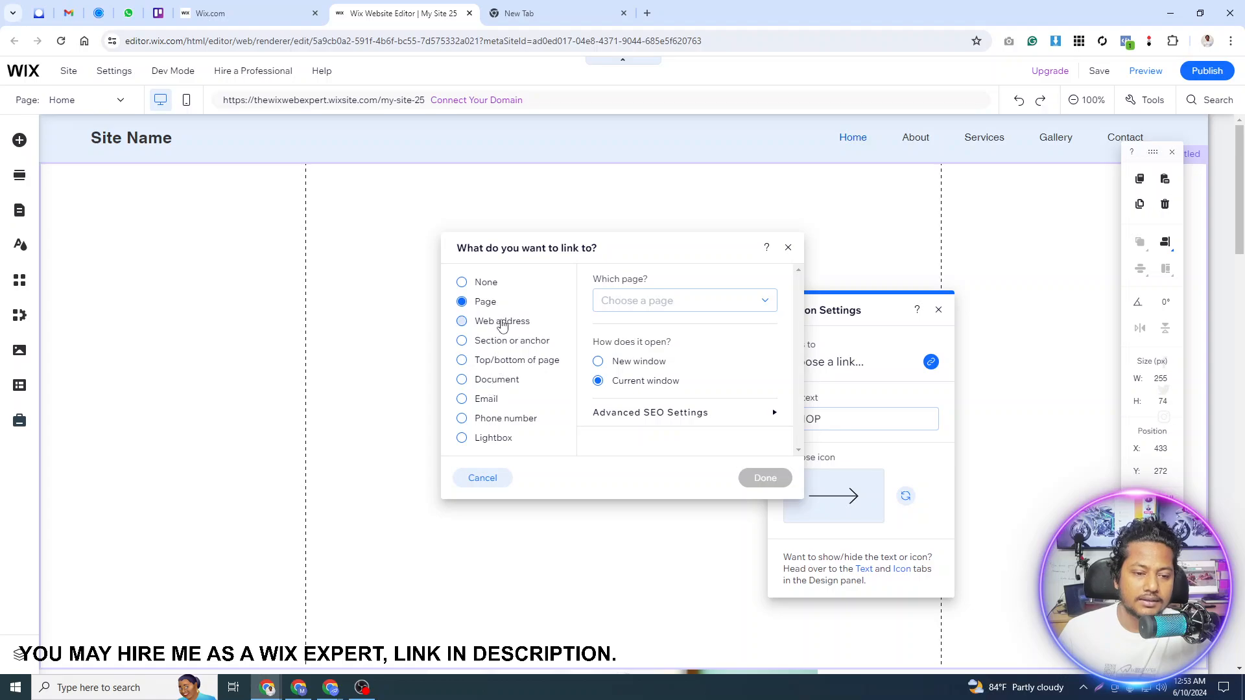
left_click(651, 305)
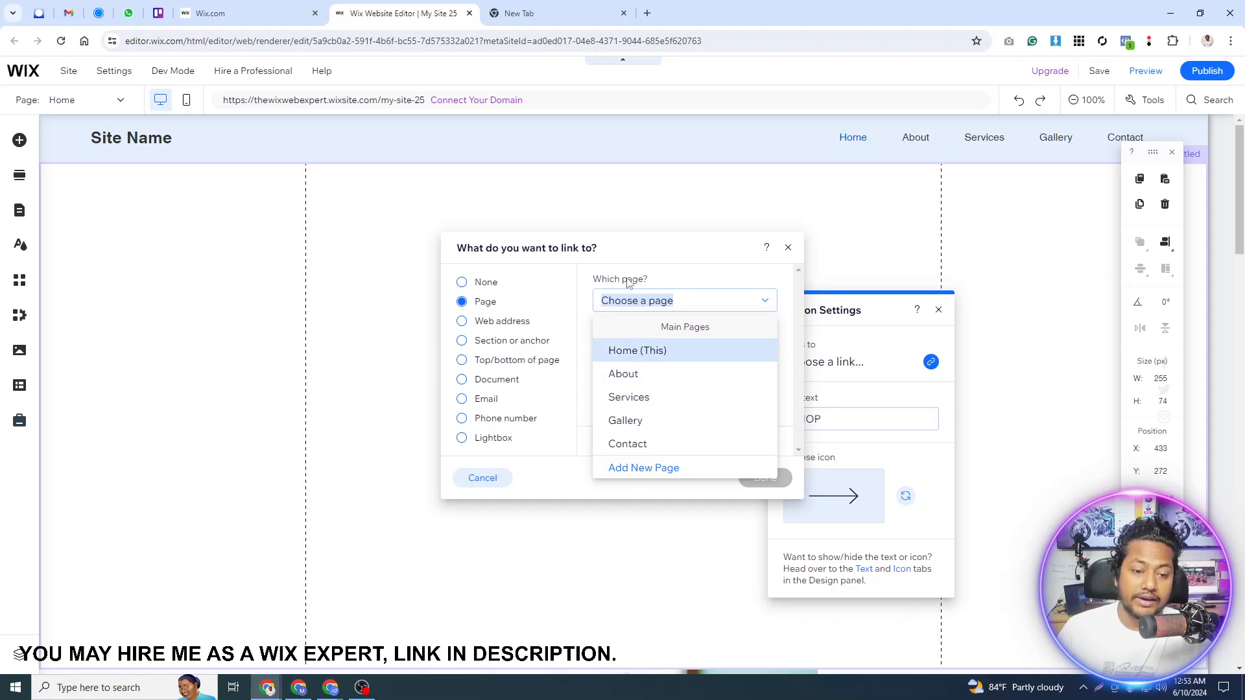
left_click(627, 259)
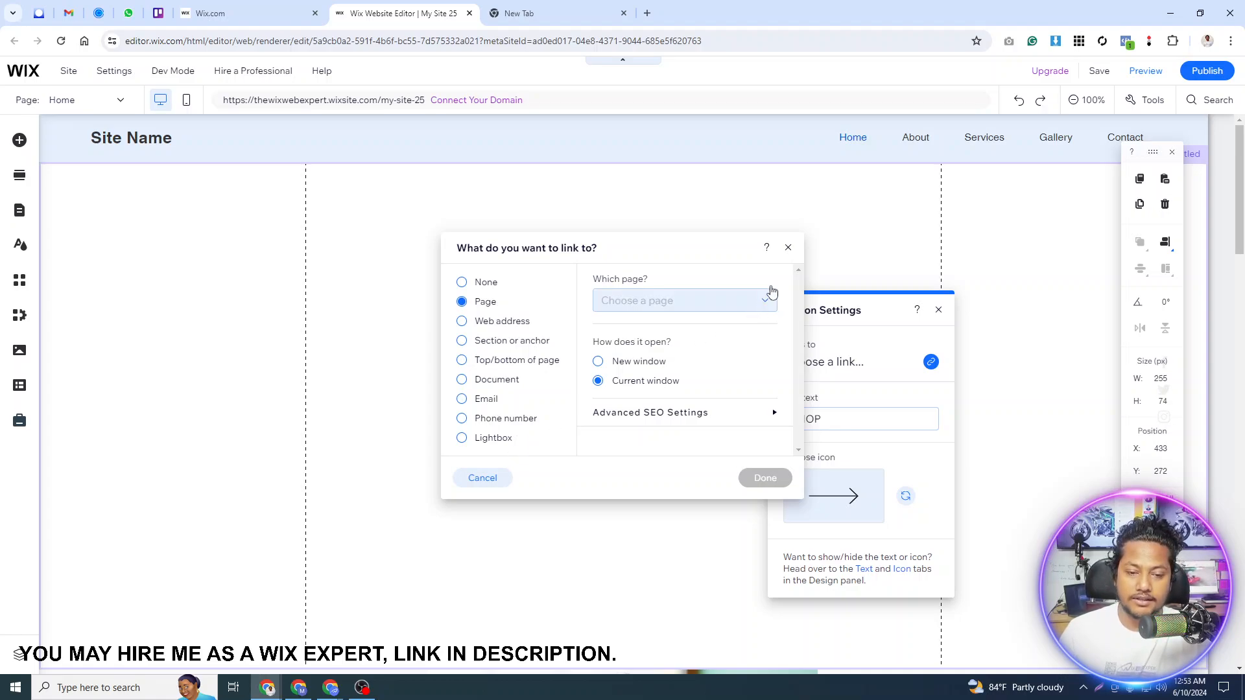
left_click(788, 248)
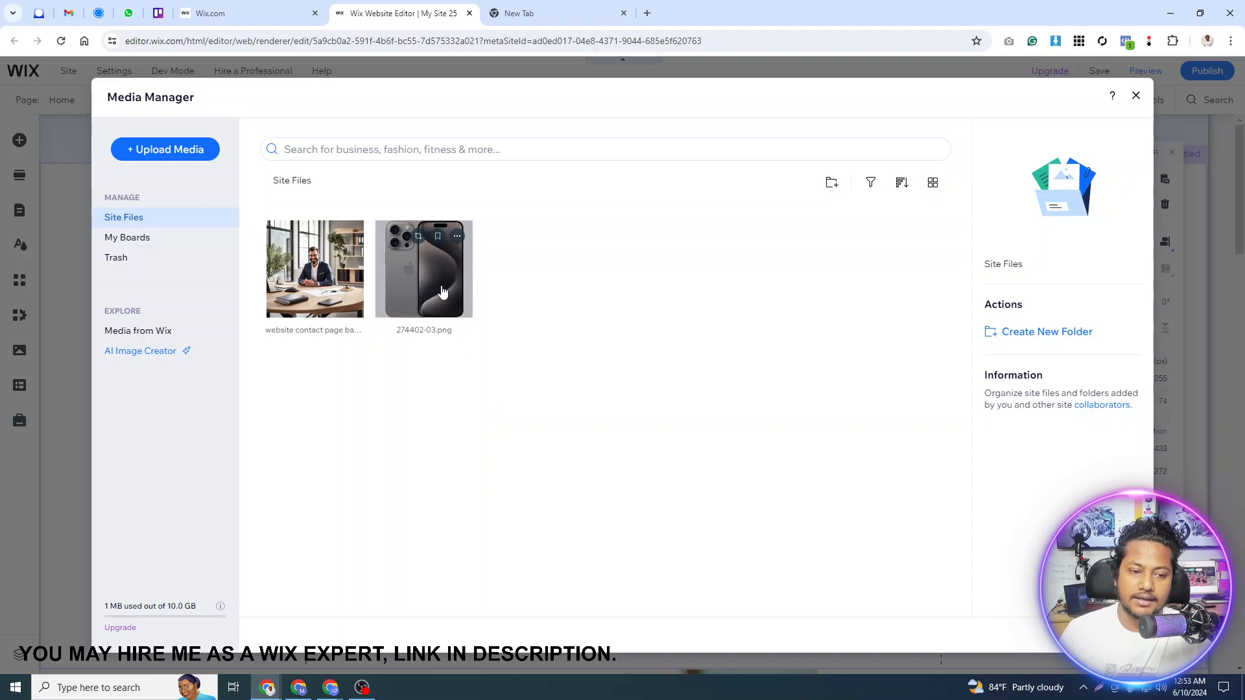
left_click(424, 272)
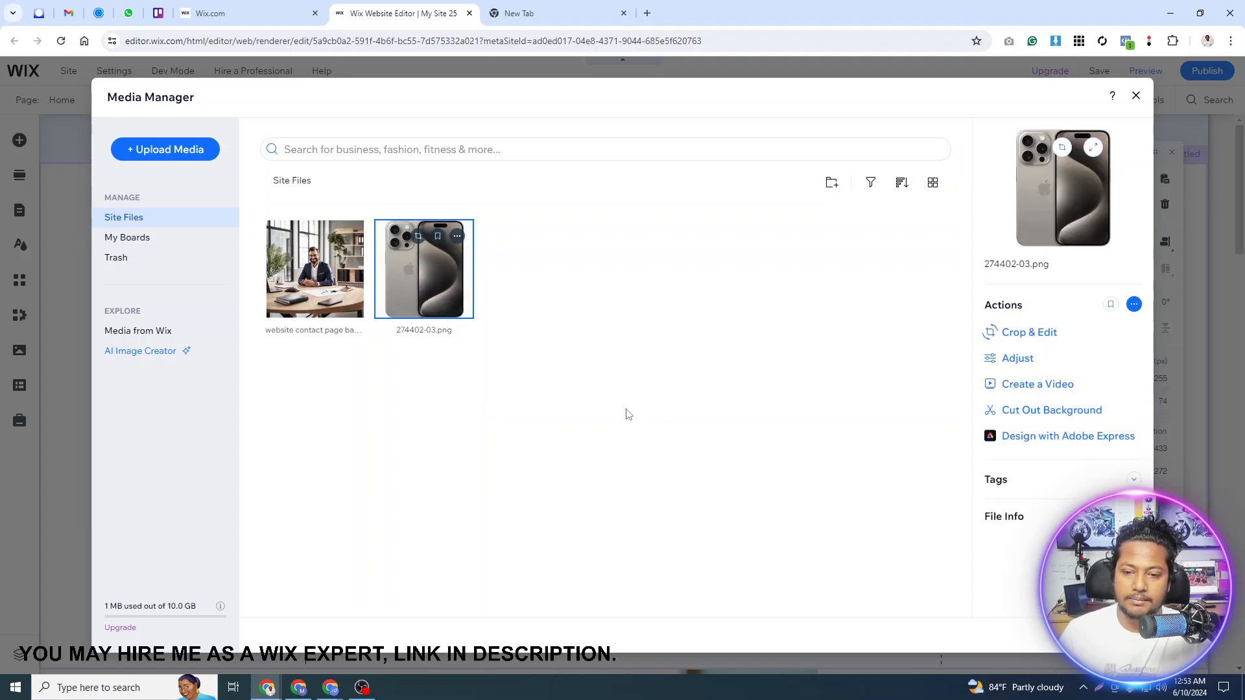
left_click(322, 293)
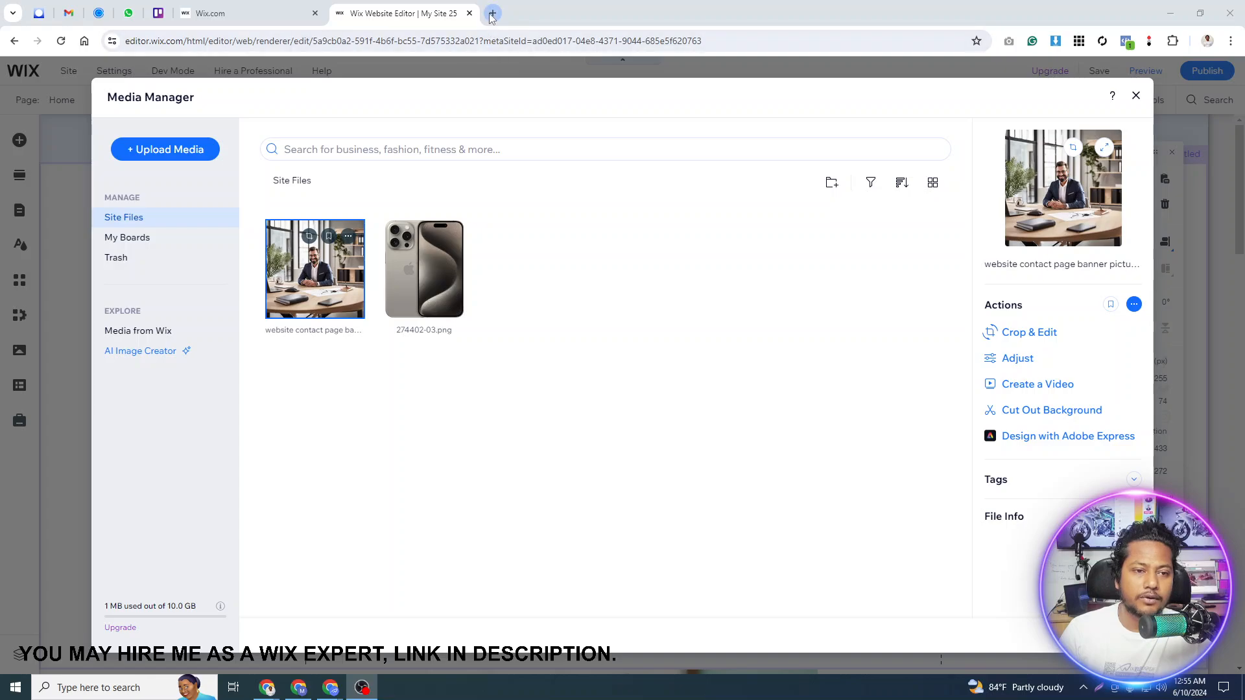
Step: Search the web for "downlaod svg" in a new browser tab and open the SVG Repo site
left_click(492, 14)
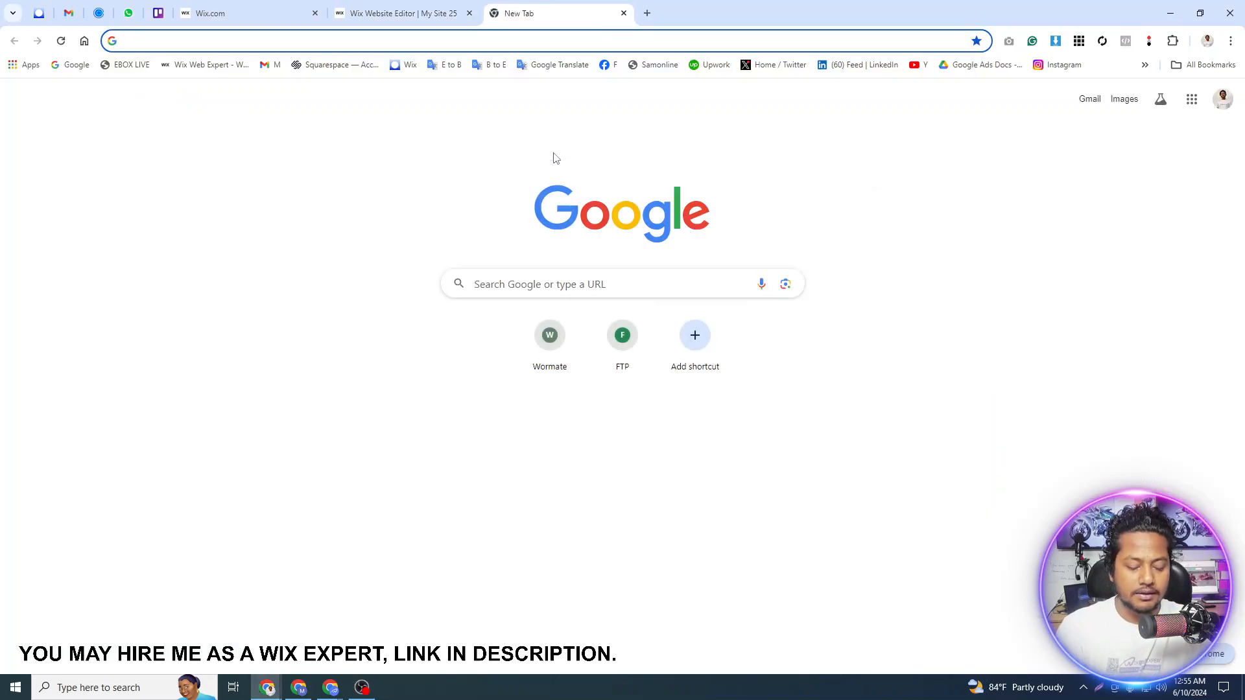
type("dow")
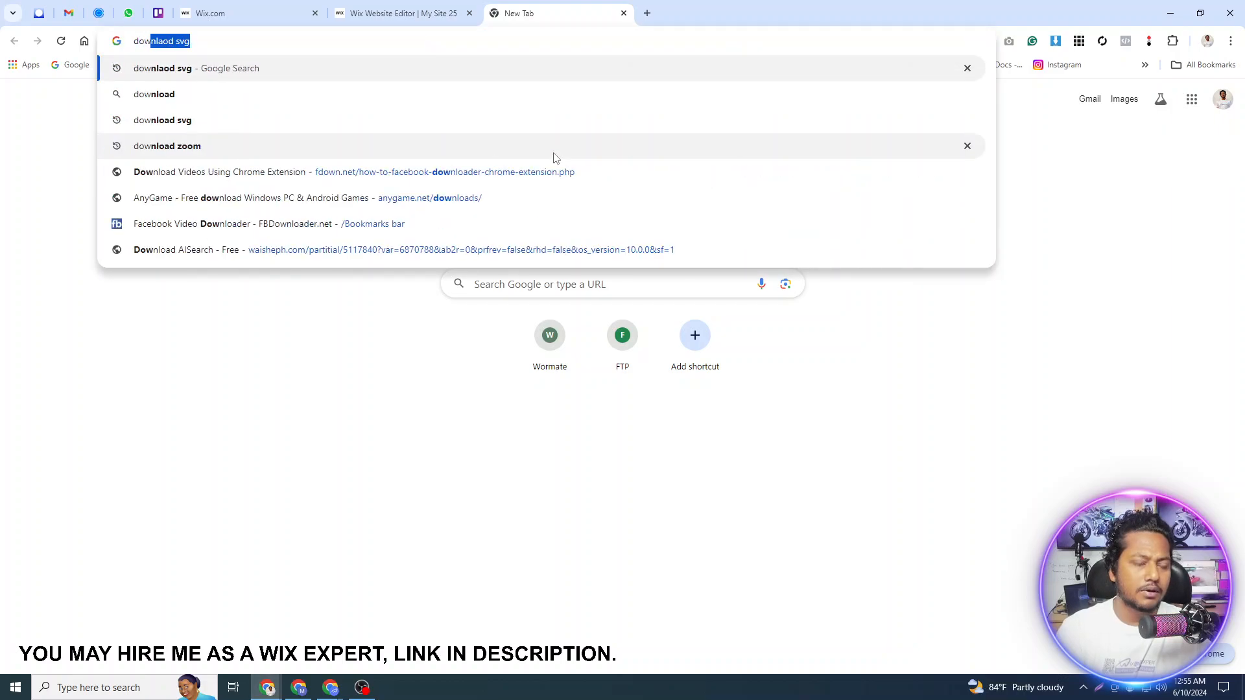
key("Return")
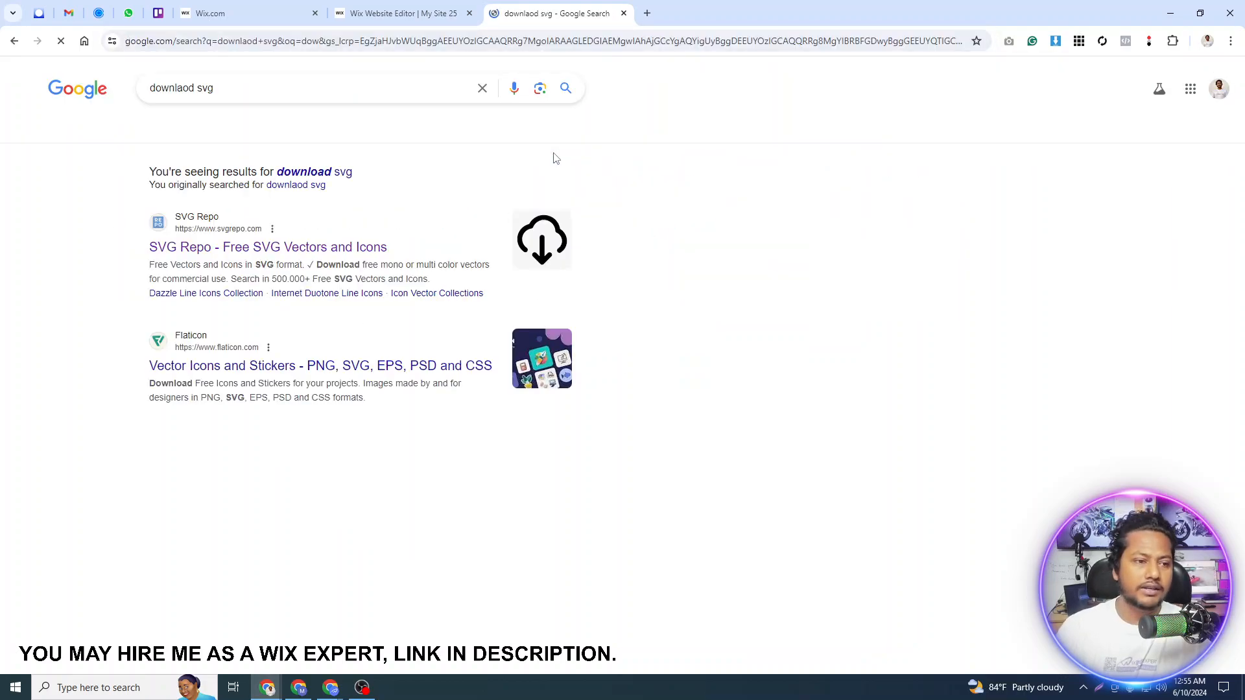
left_click(305, 253)
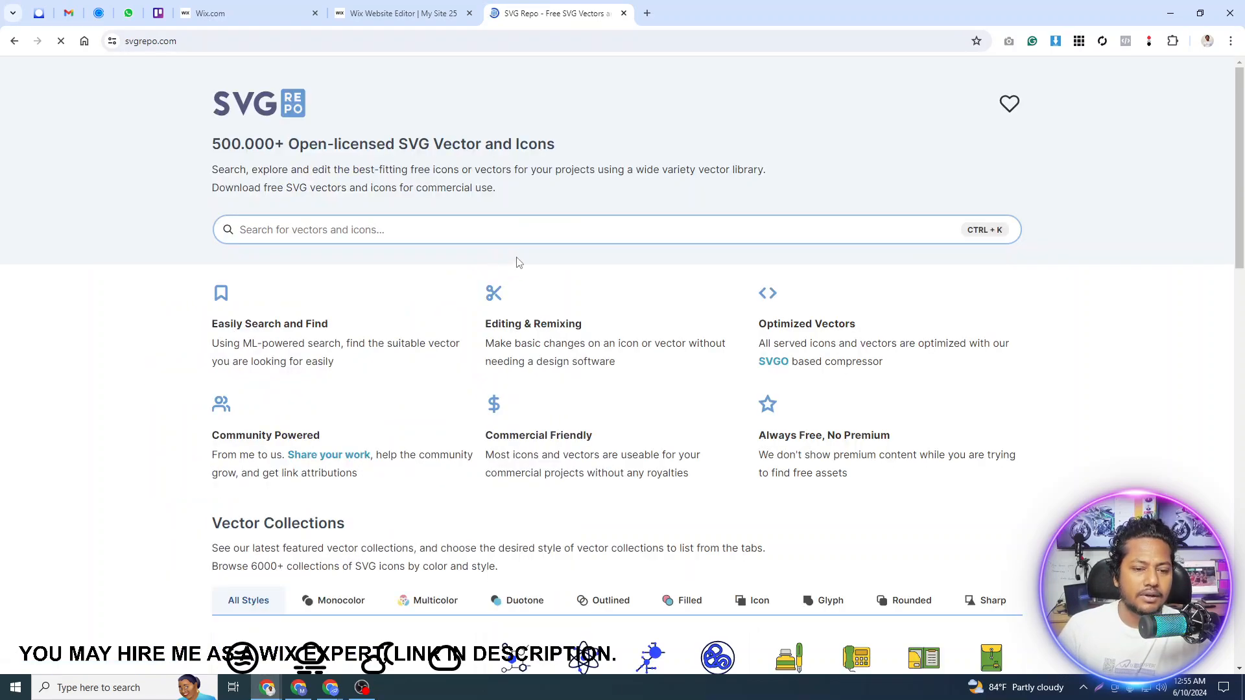
Step: Search SVG Repo for "right arrow" vectors
left_click(517, 234)
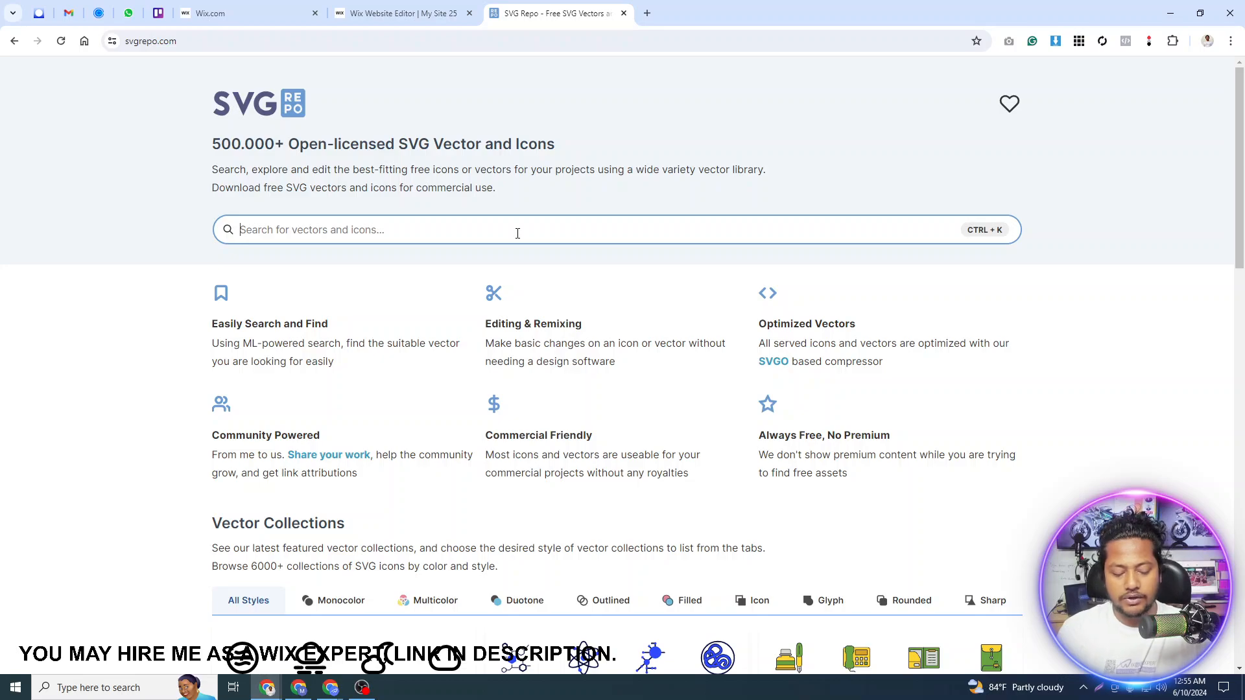
type("ight")
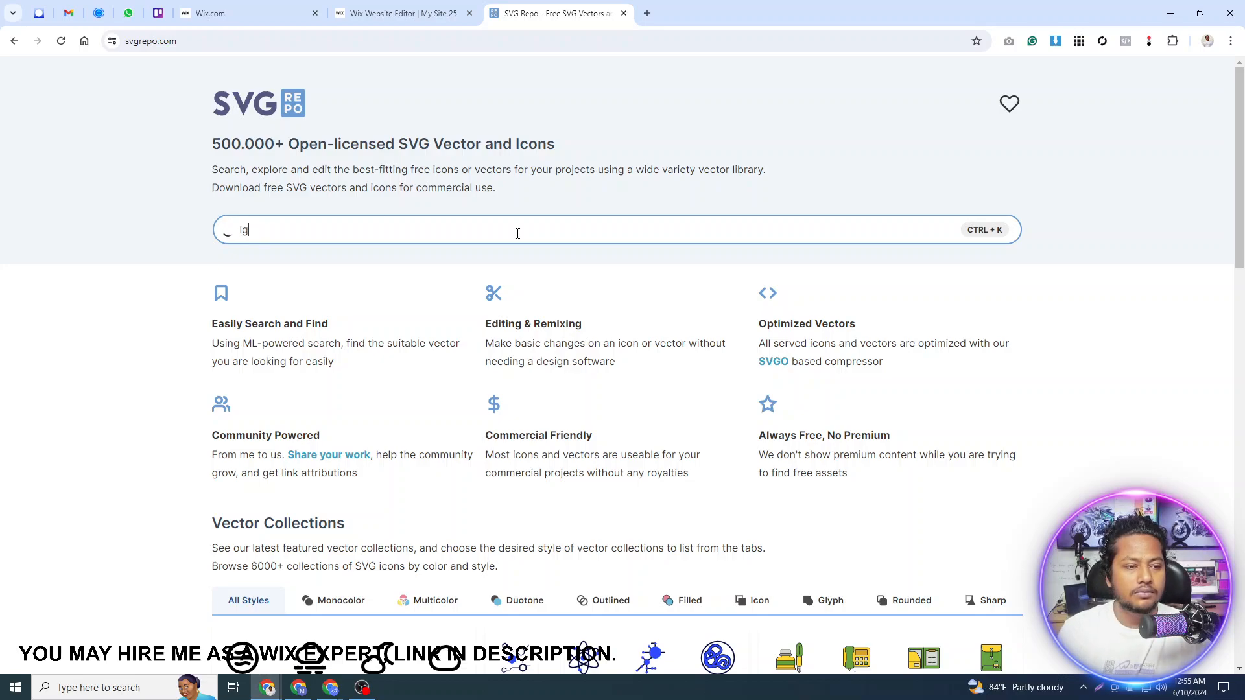
key("BackSpace")
key("BackSpace")
type("right ar")
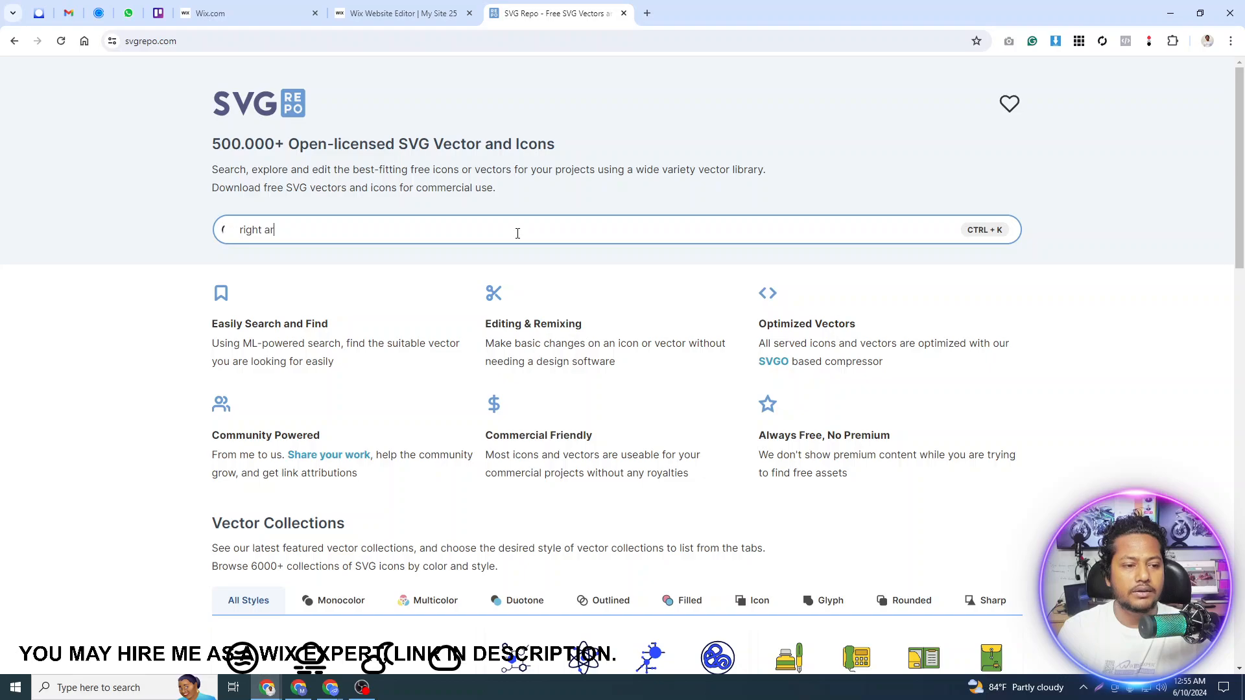
type("row")
key("Return")
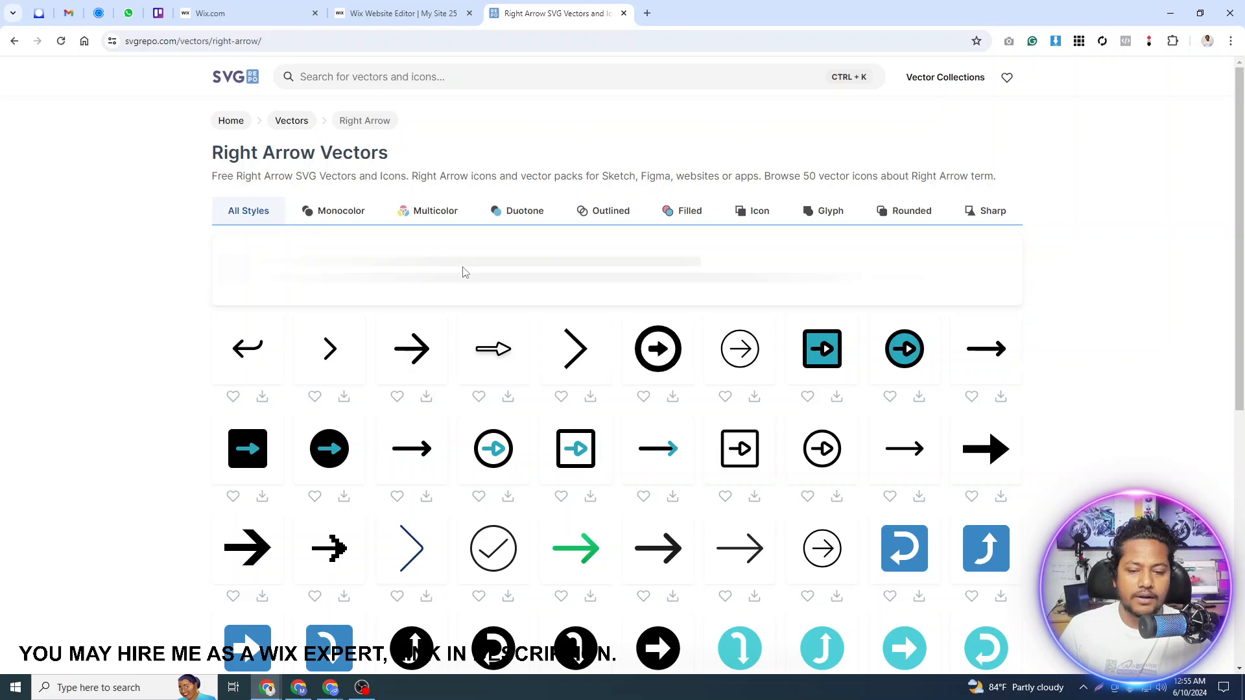
Step: Download the green right arrow icon to the Downloads folder as right-arrow-svgrepo-com.svg
scroll(492, 311, "down", 1)
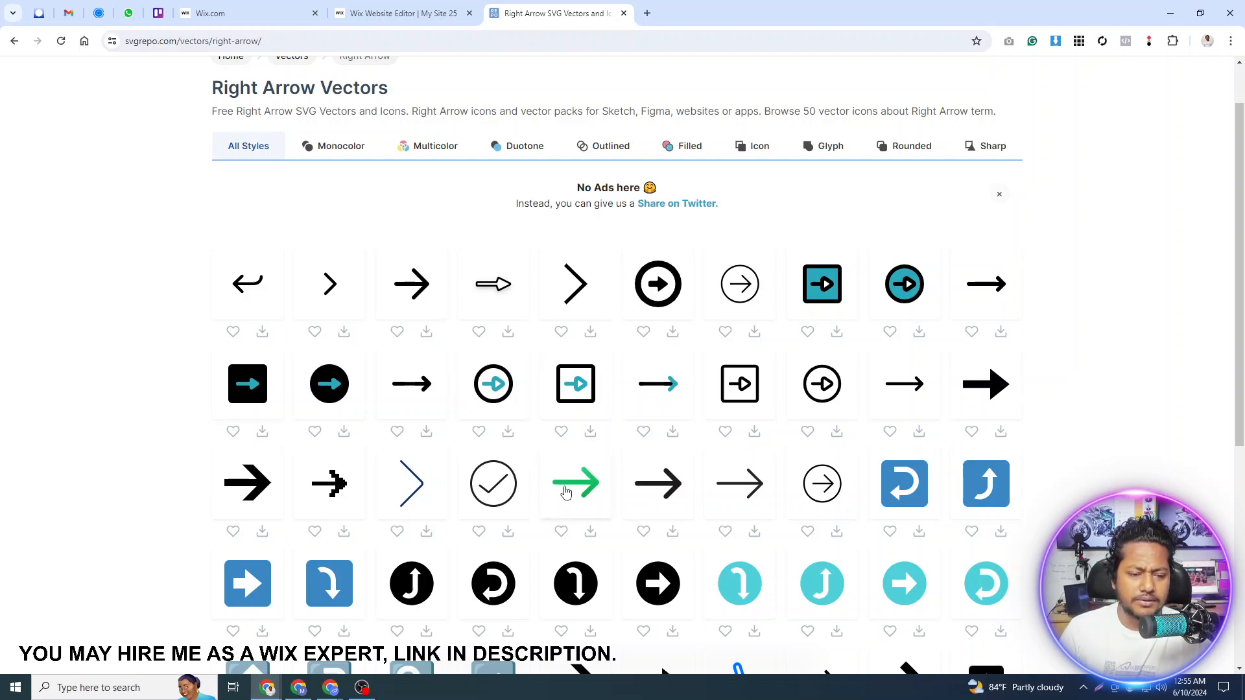
left_click(591, 532)
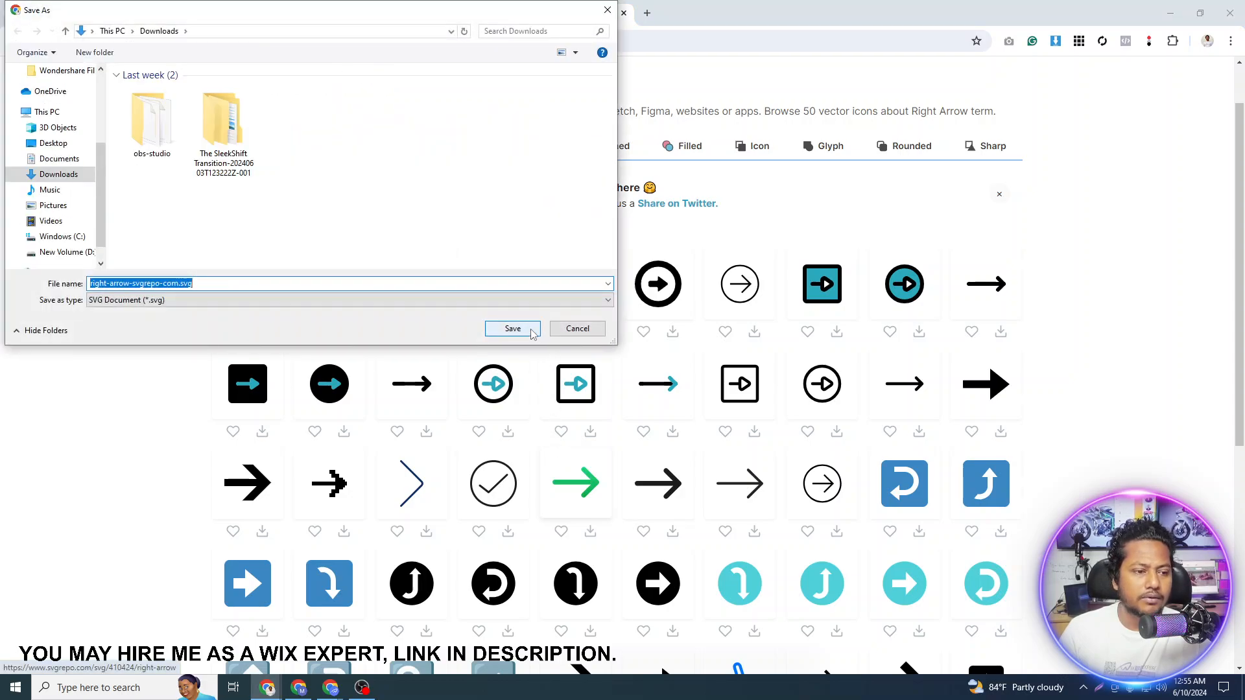
left_click(512, 329)
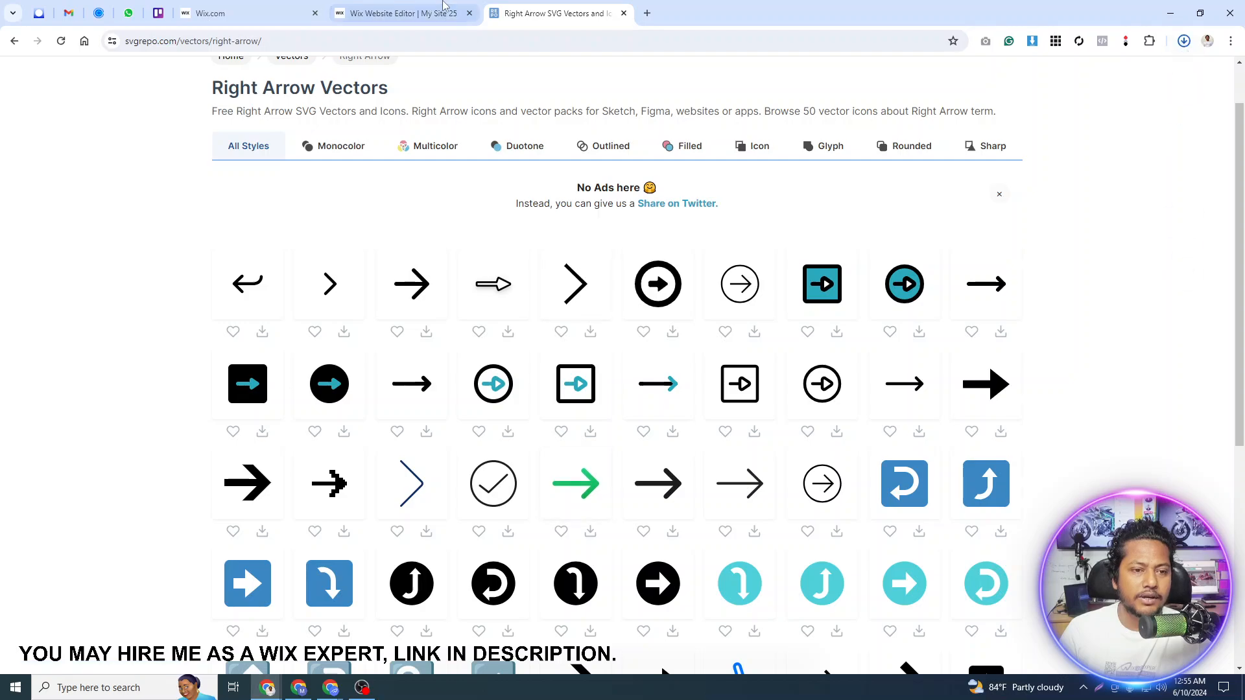
Step: Return to the Wix editor, upload right-arrow-svgrepo-com.svg from the Downloads folder, and set it as the SHOP button's icon
left_click(399, 13)
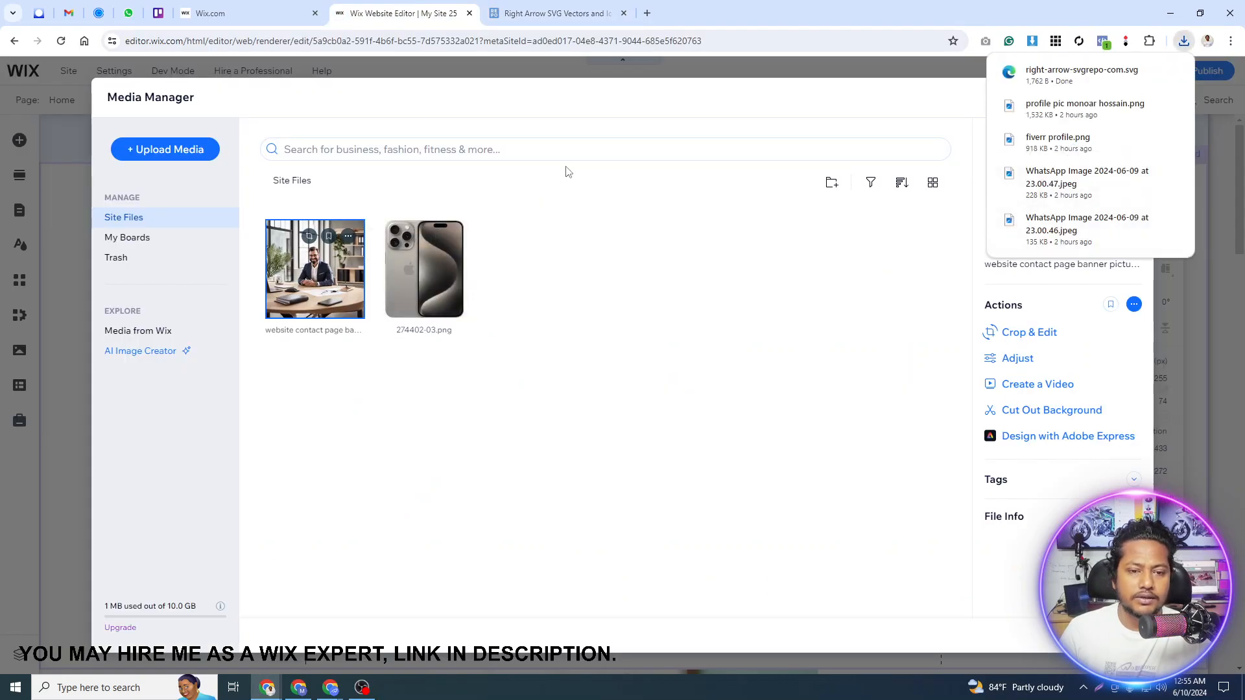
left_click(599, 262)
left_click(202, 155)
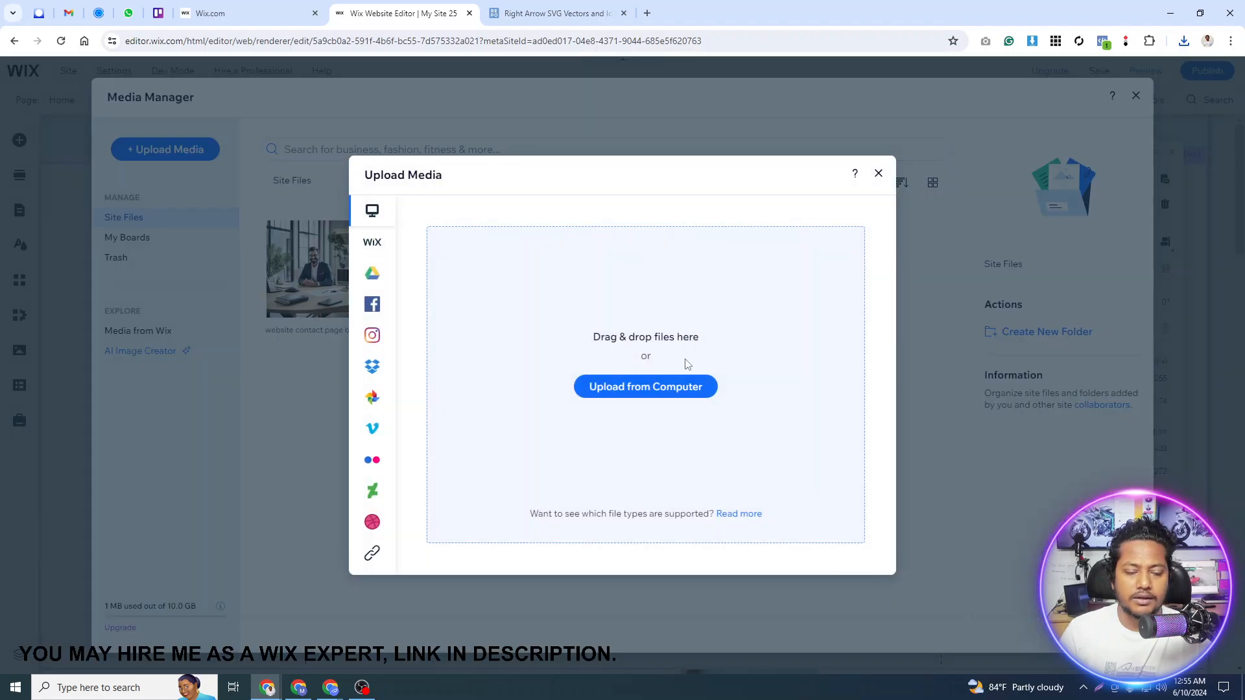
left_click(633, 388)
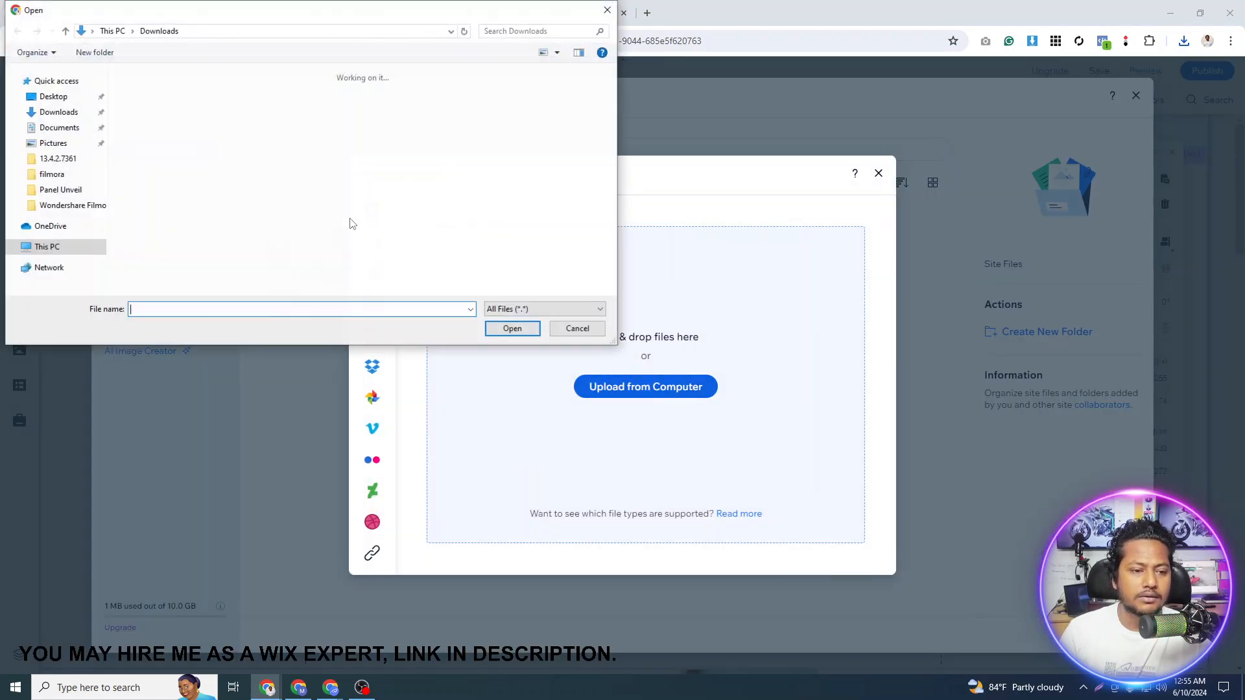
left_click(152, 120)
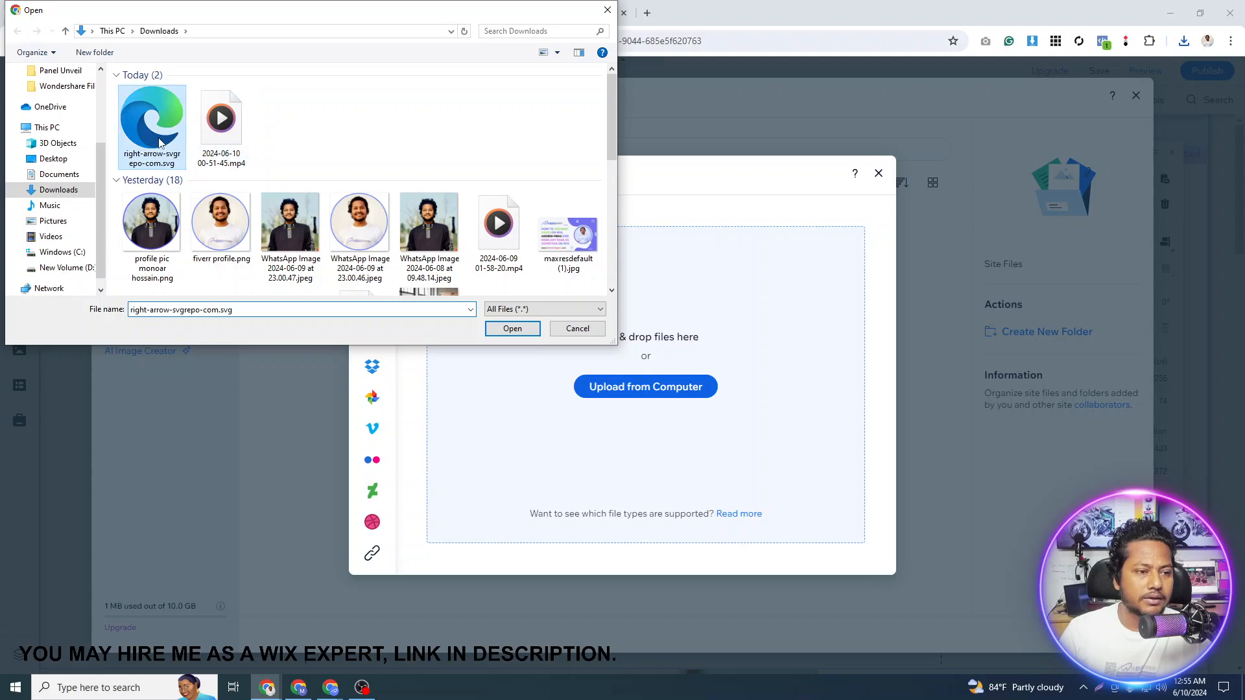
left_click(512, 329)
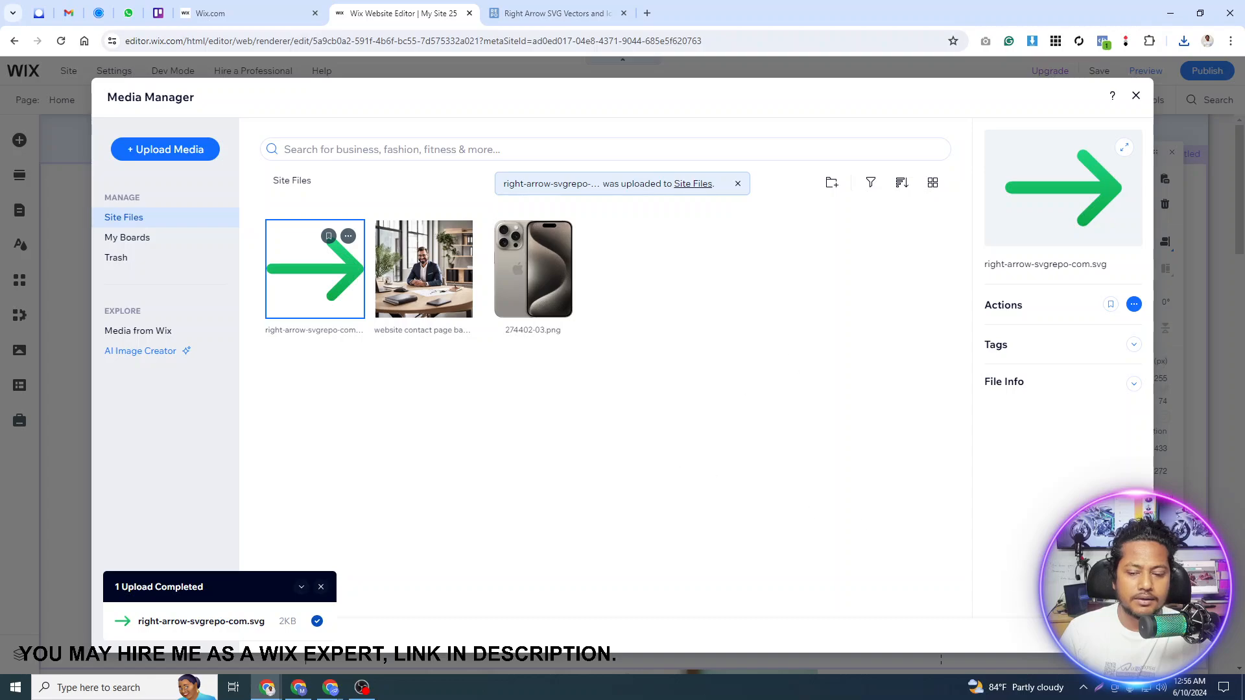
left_click(1093, 636)
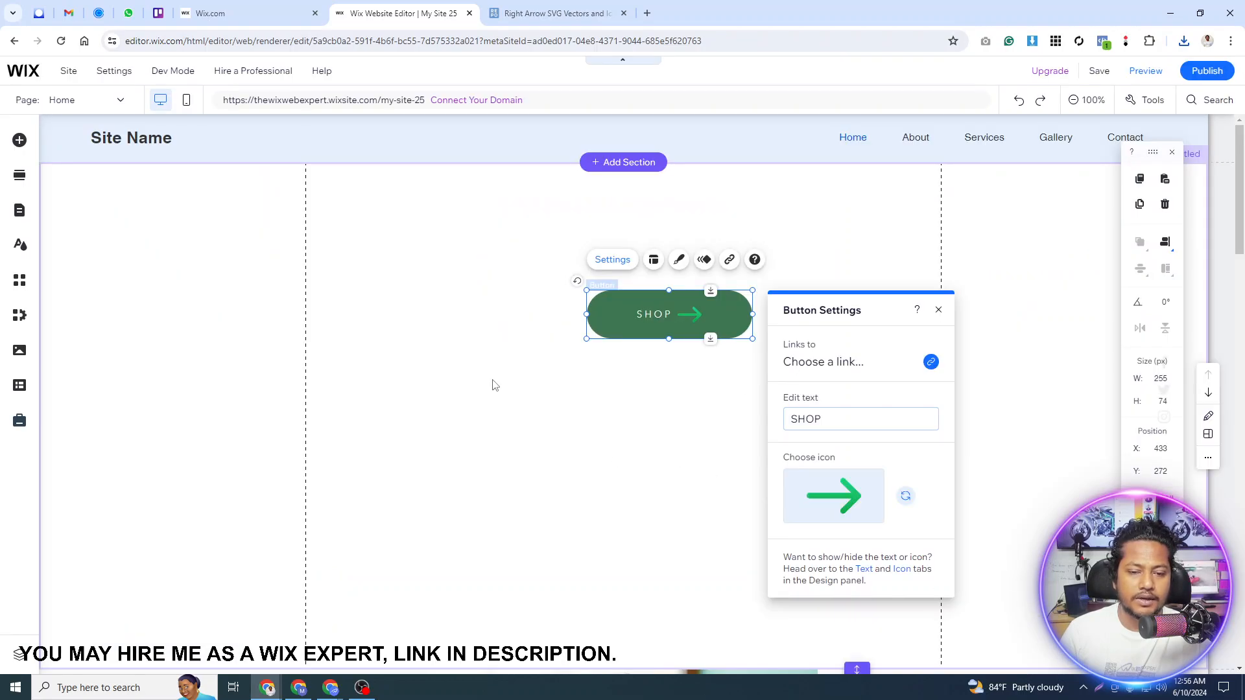
Step: Try blue and black as the SHOP button's background fill, and settle on dark grey
left_click(679, 260)
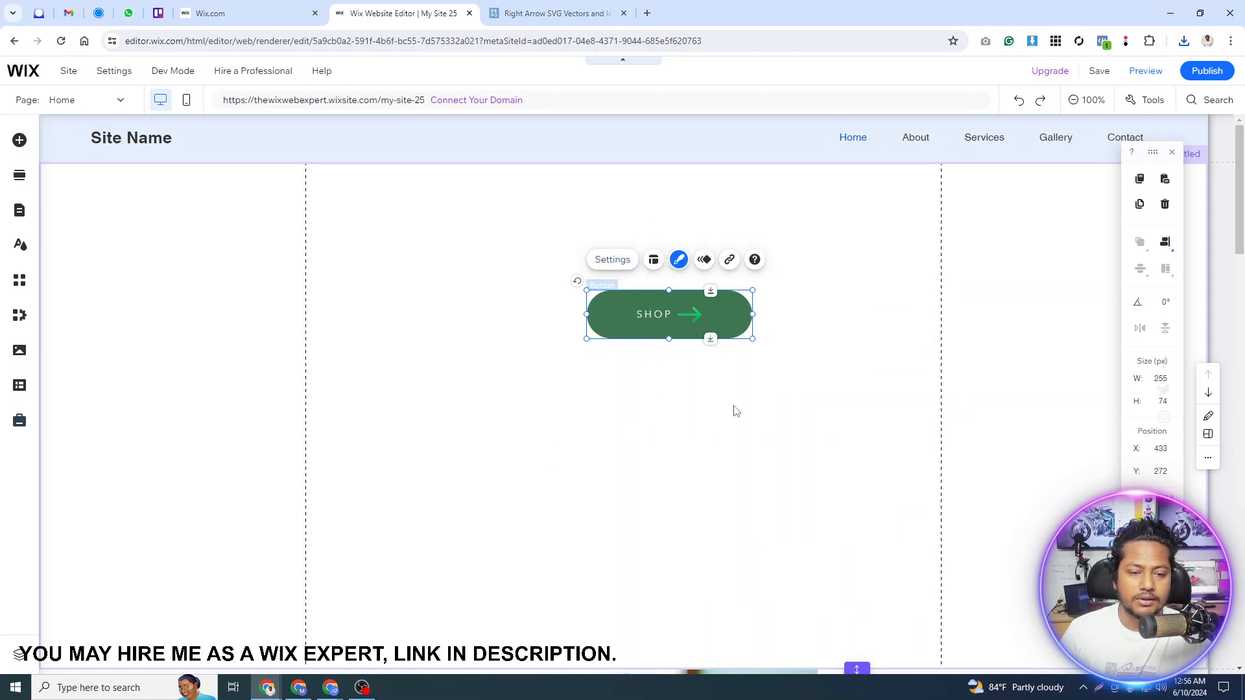
left_click(864, 626)
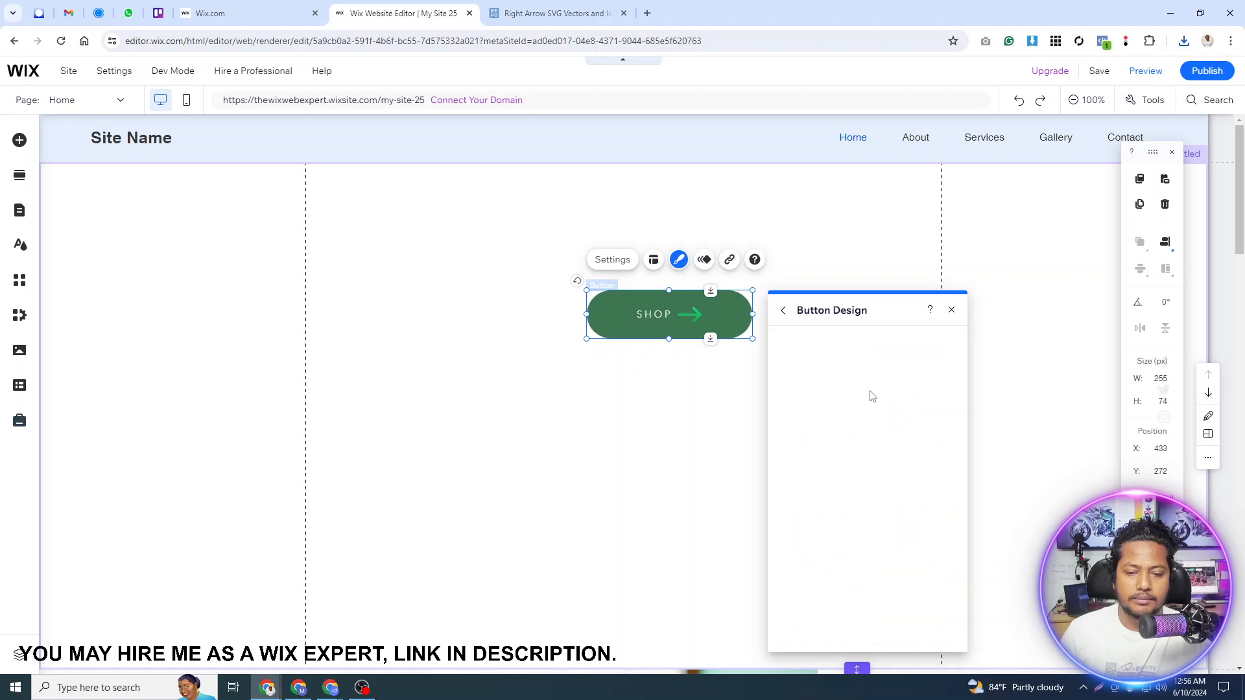
left_click(846, 378)
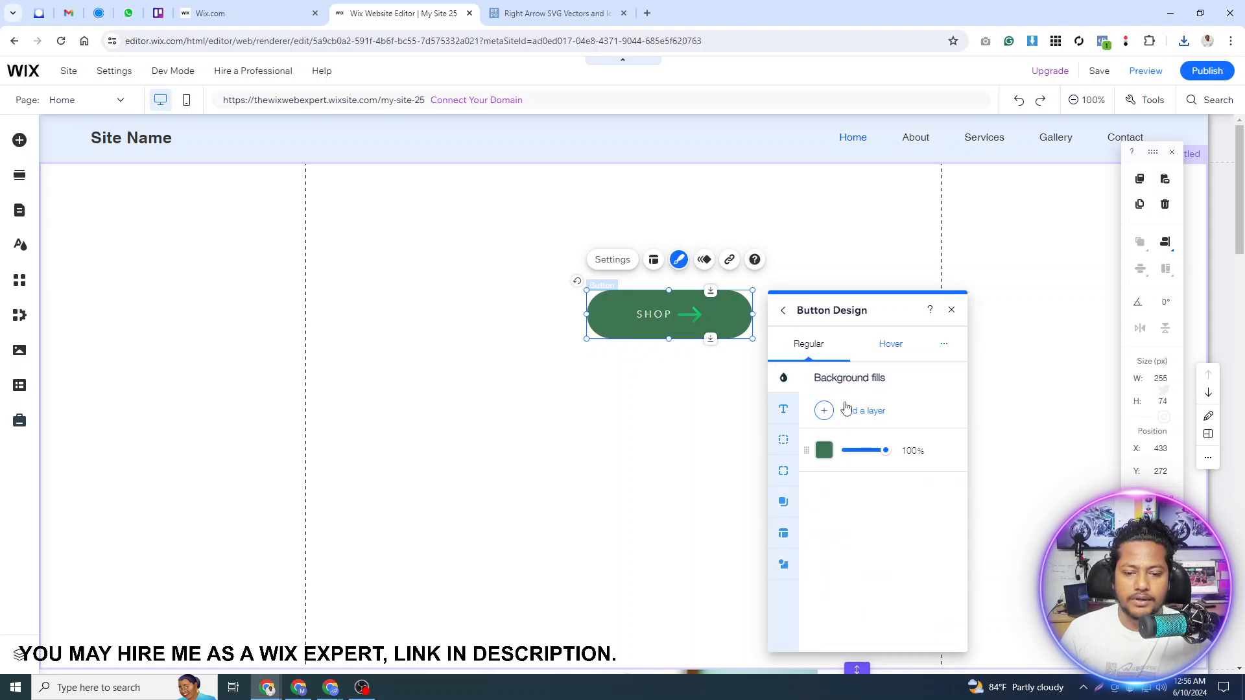
left_click(825, 452)
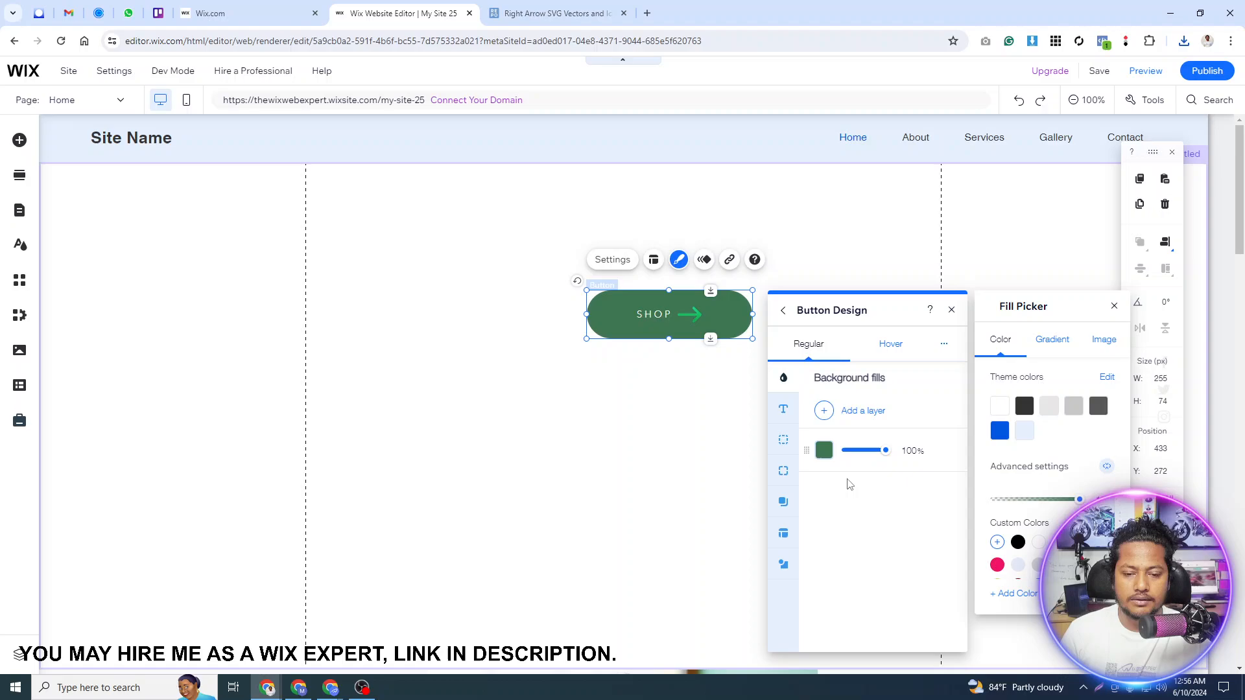
left_click(1000, 431)
left_click(1018, 542)
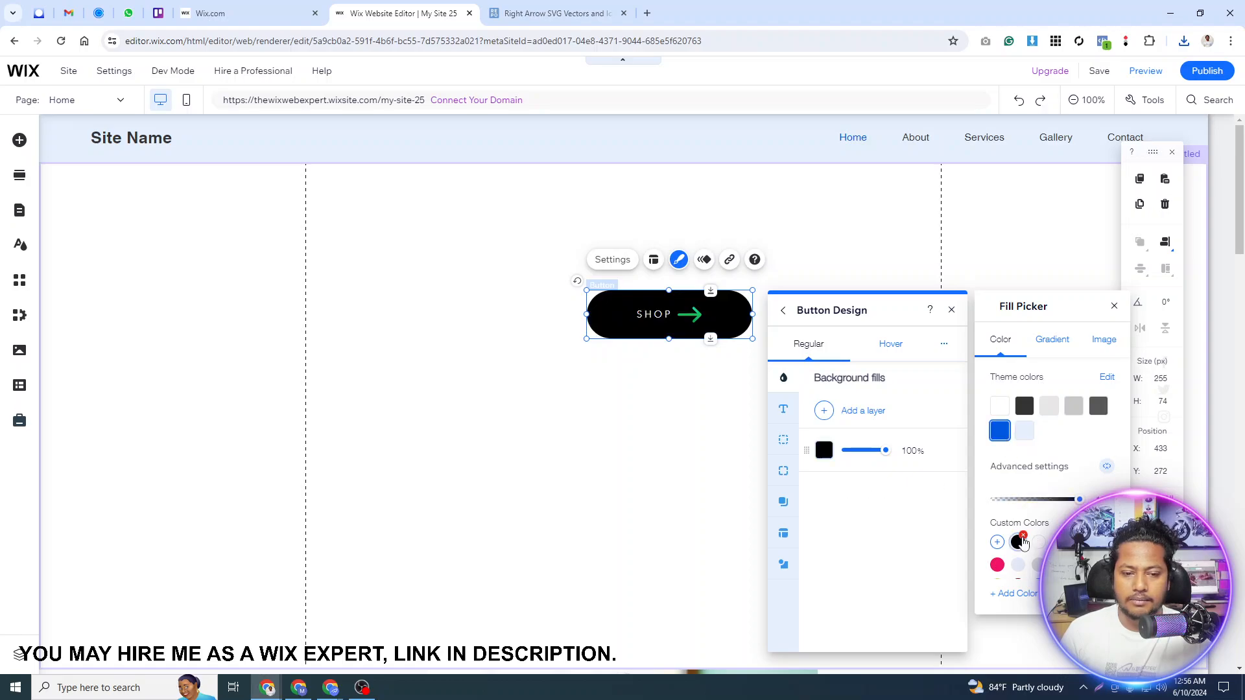
left_click(1023, 537)
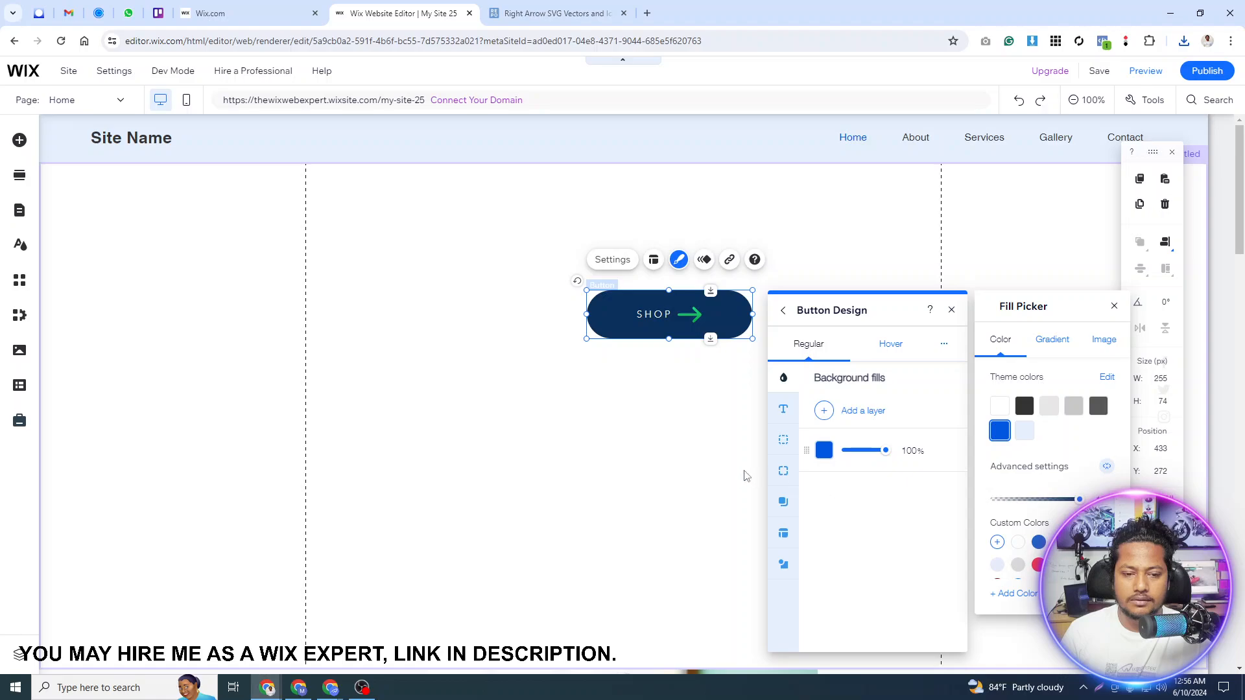
left_click(557, 381)
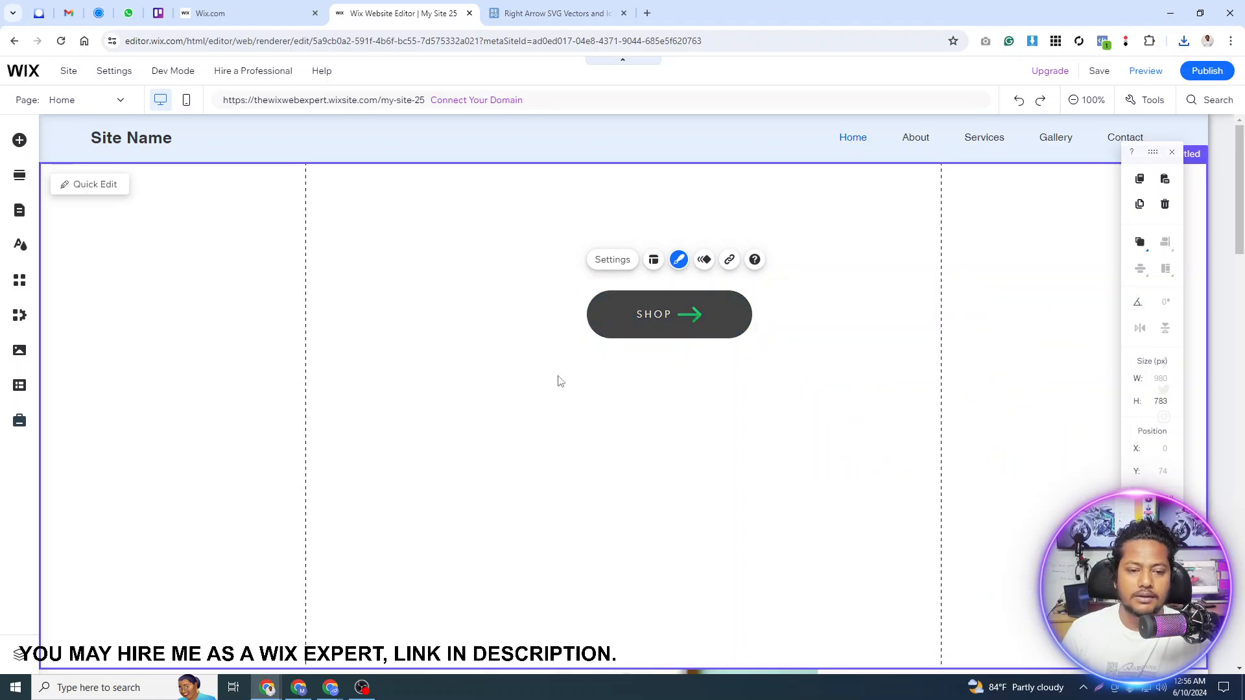
Step: Try the SHOP button's icon before, below and above the text with different alignments, and restore it after the text, centred
left_click(661, 295)
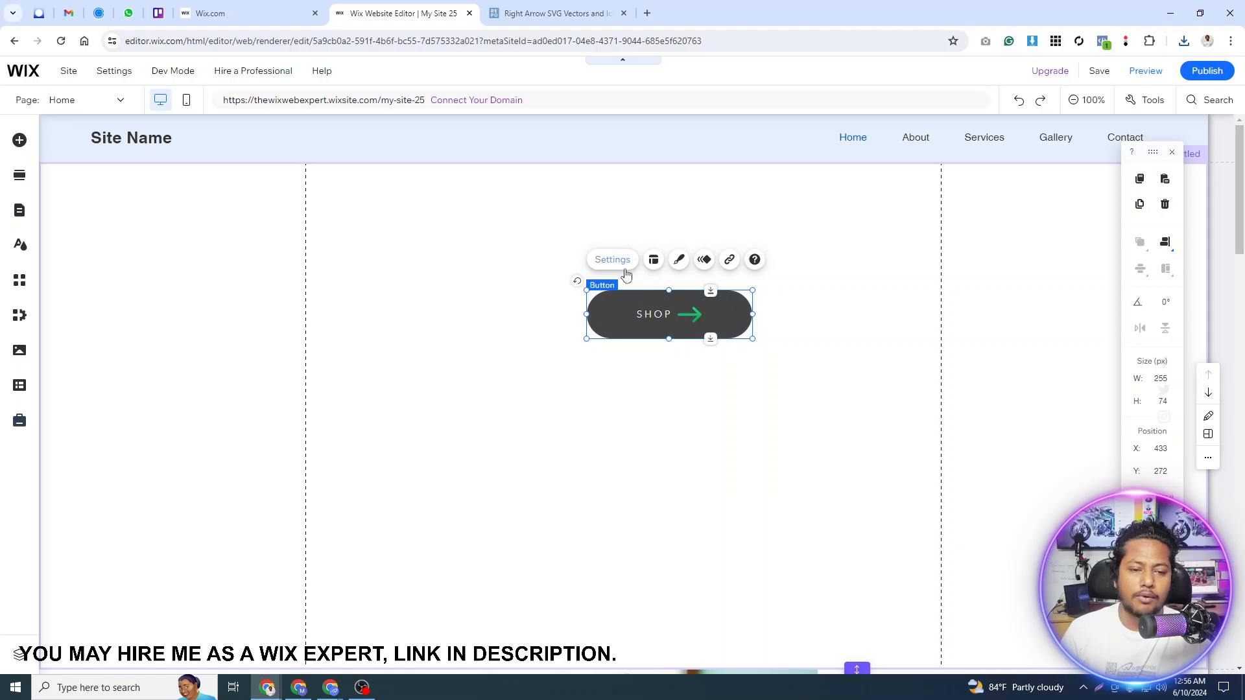
left_click(654, 260)
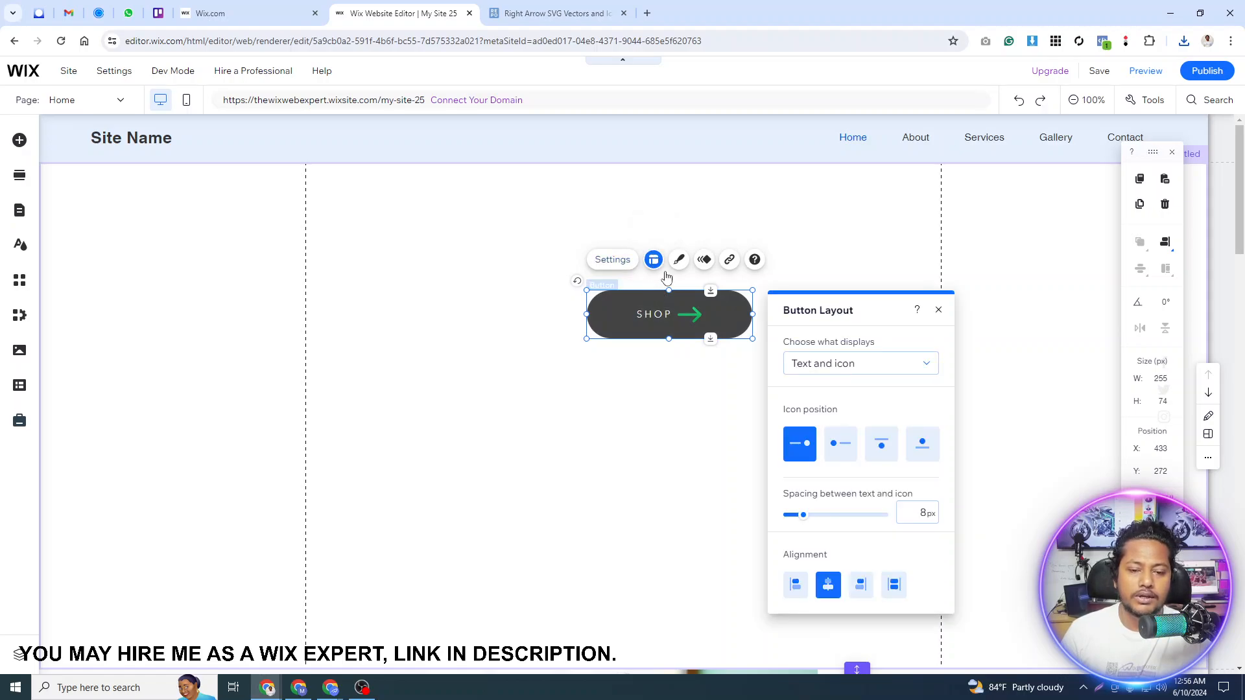
left_click(843, 449)
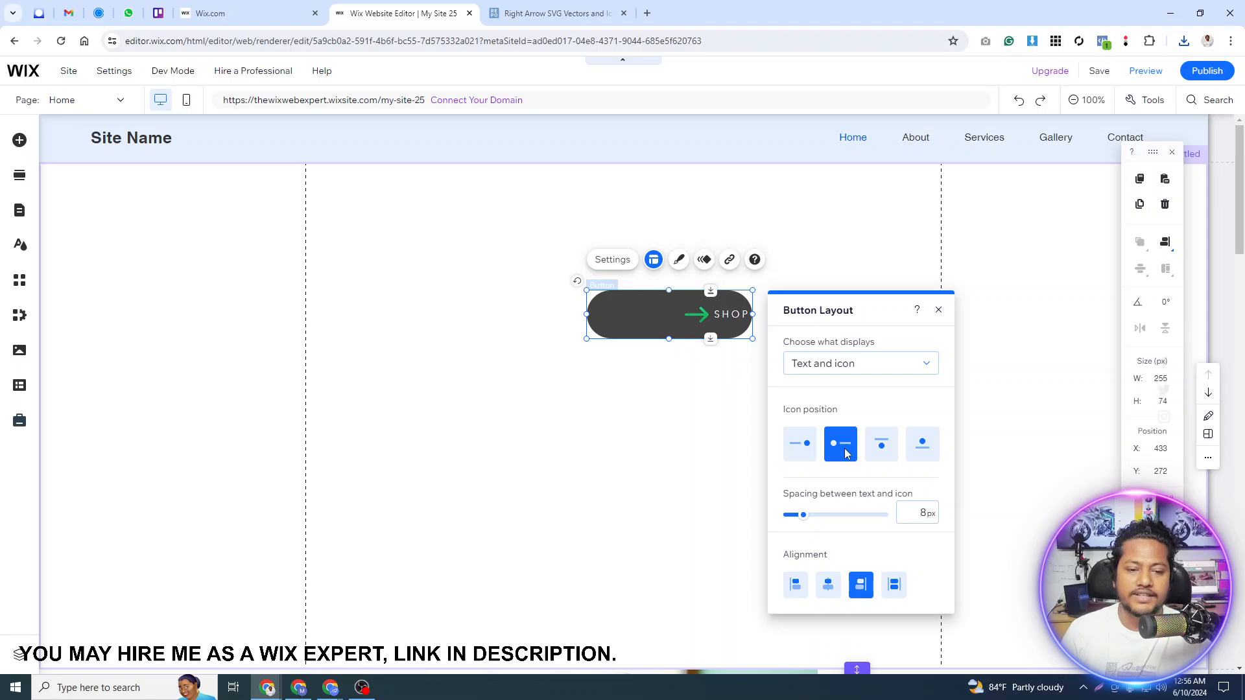
left_click(881, 447)
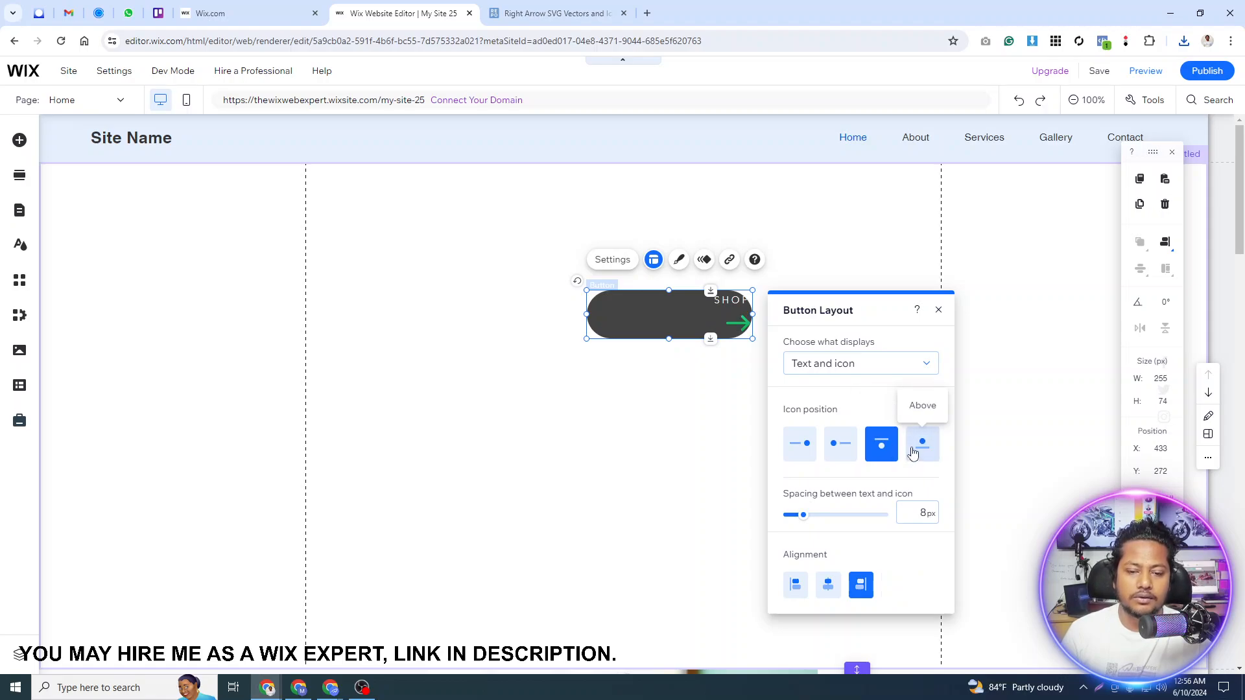
left_click(913, 452)
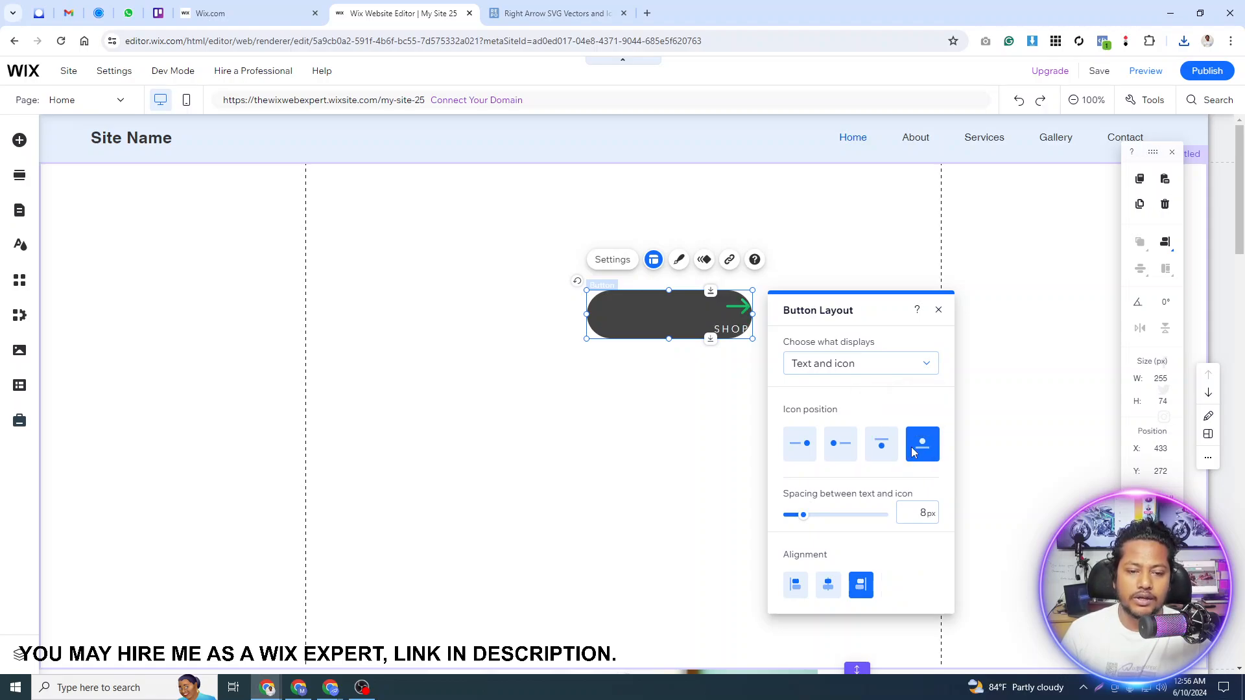
left_click(798, 590)
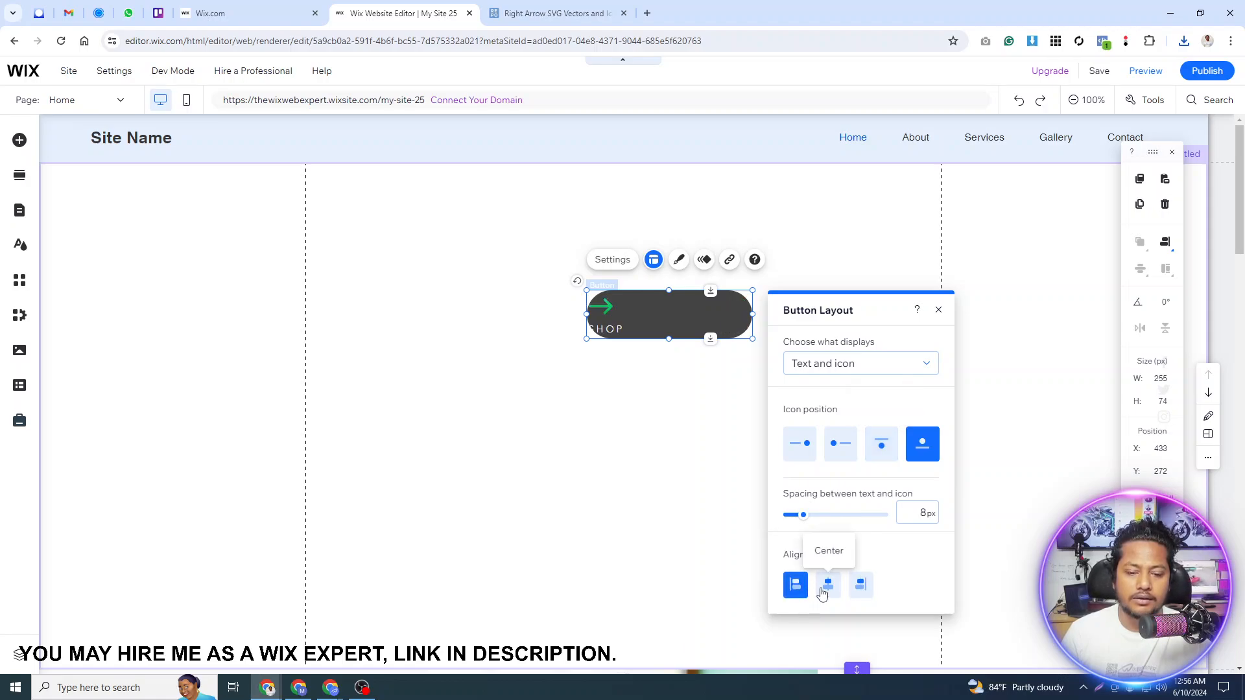
left_click(823, 591)
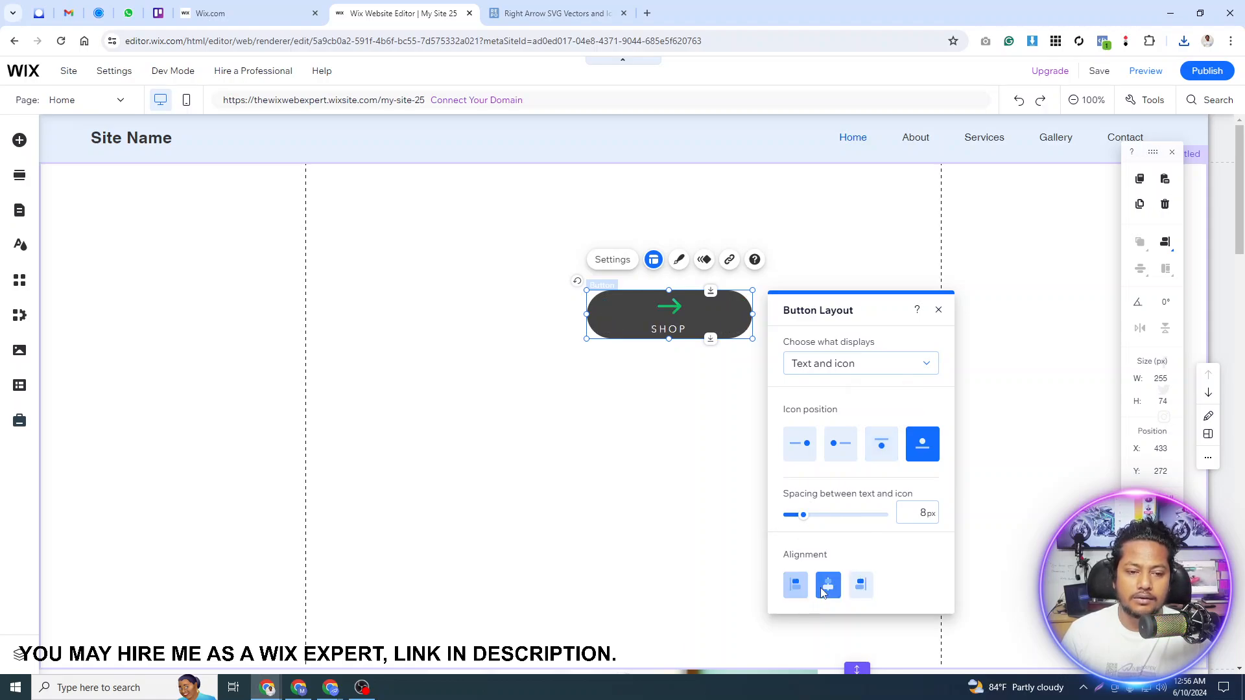
left_click(808, 446)
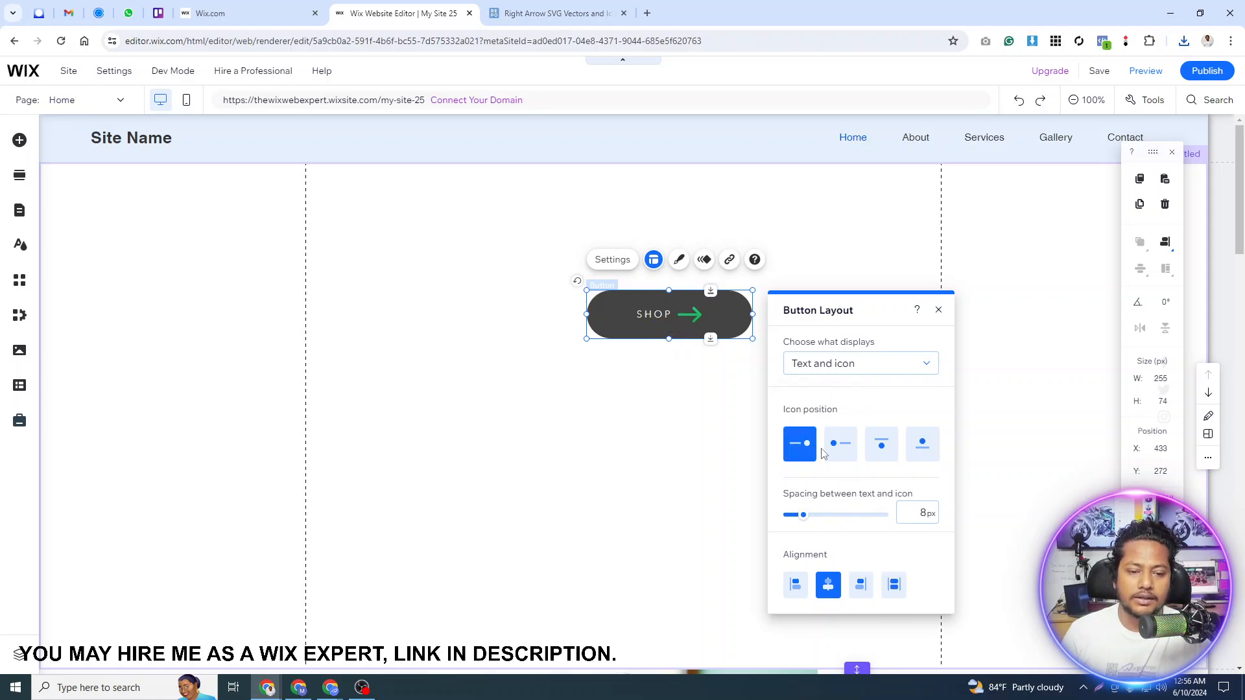
Step: Try the Text only, Icon only and Nothing display options on the SHOP button, and restore Text and icon
left_click(856, 365)
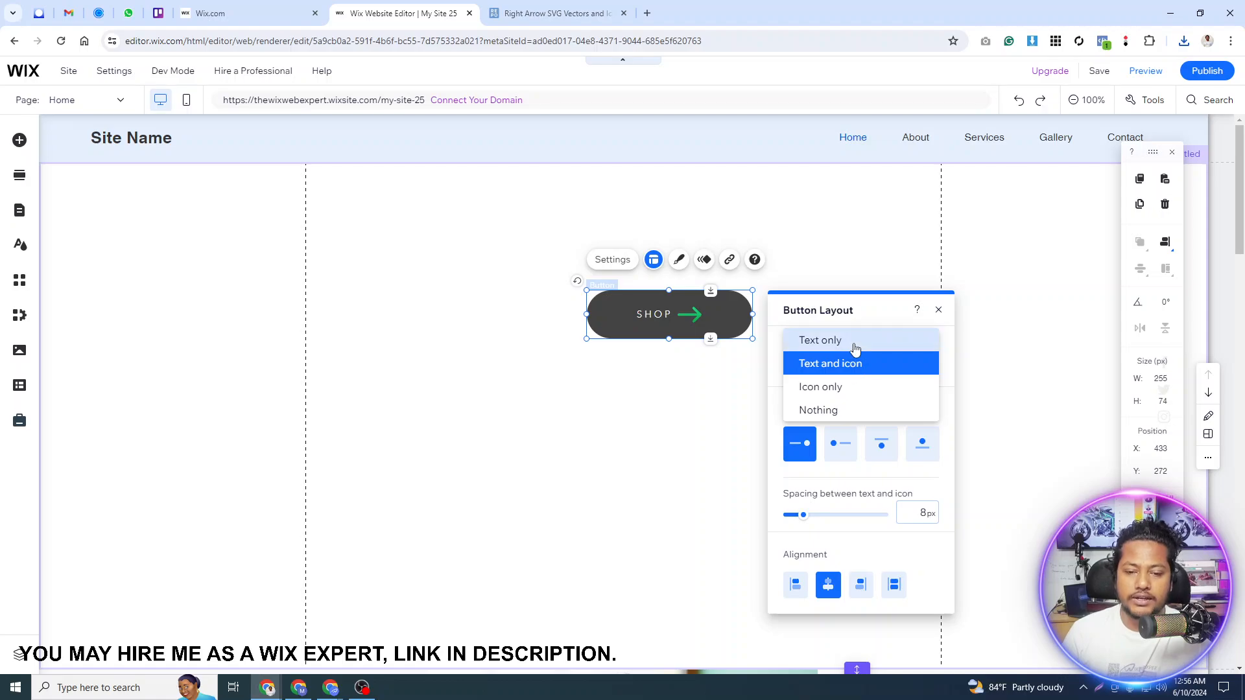
left_click(852, 341)
left_click(851, 362)
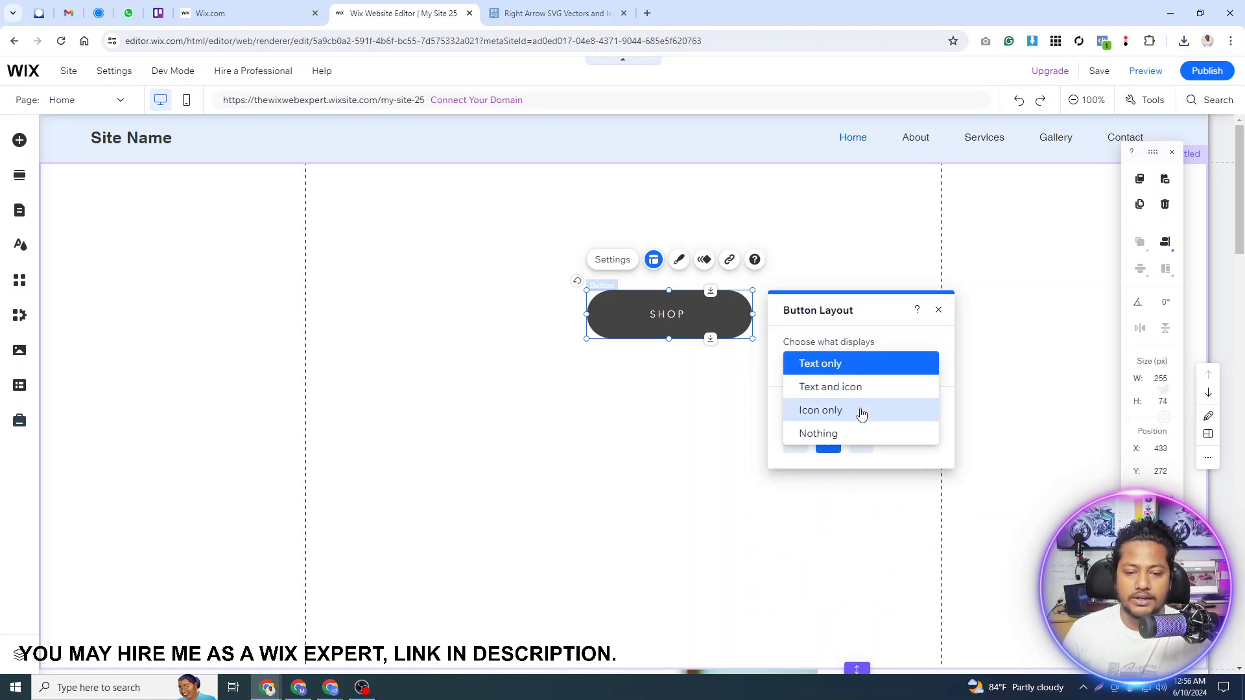
left_click(862, 389)
left_click(860, 366)
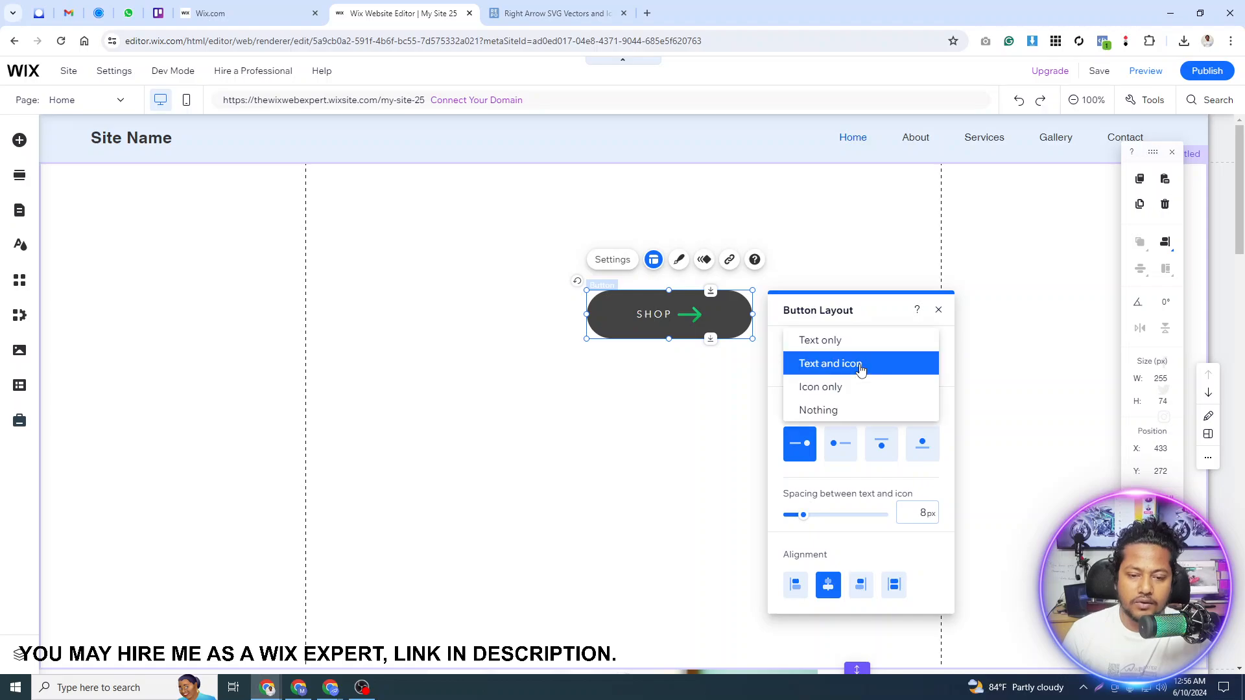
left_click(862, 387)
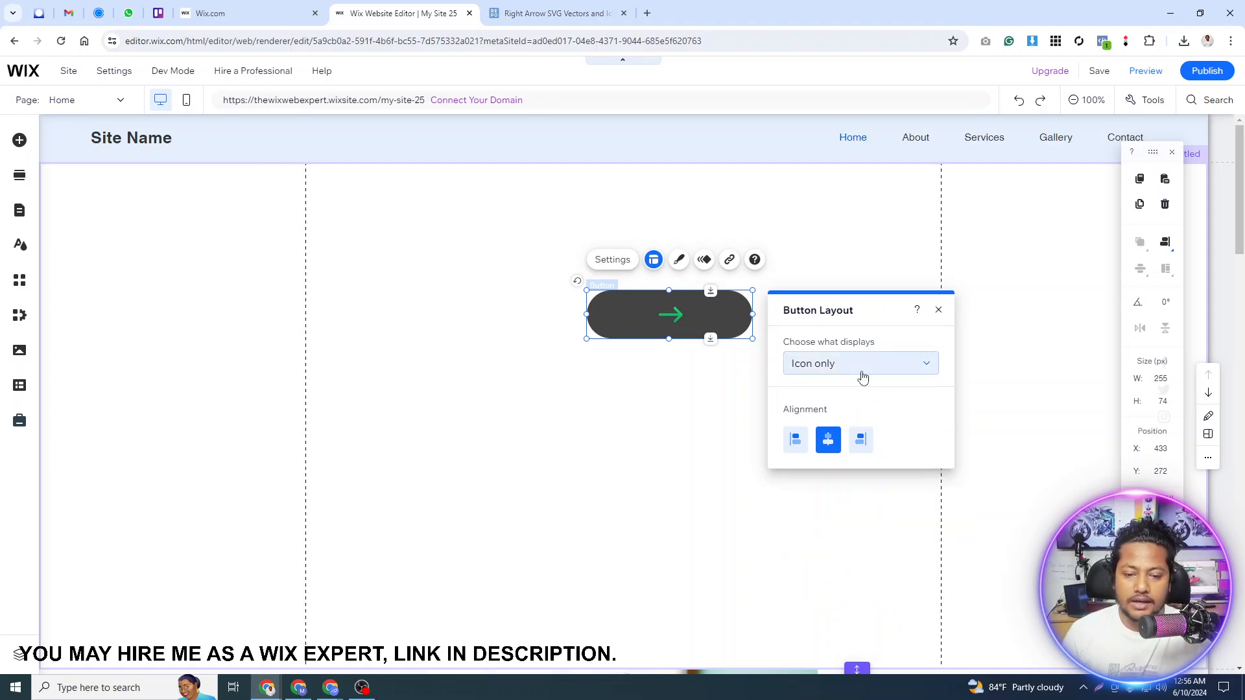
left_click(861, 375)
left_click(860, 393)
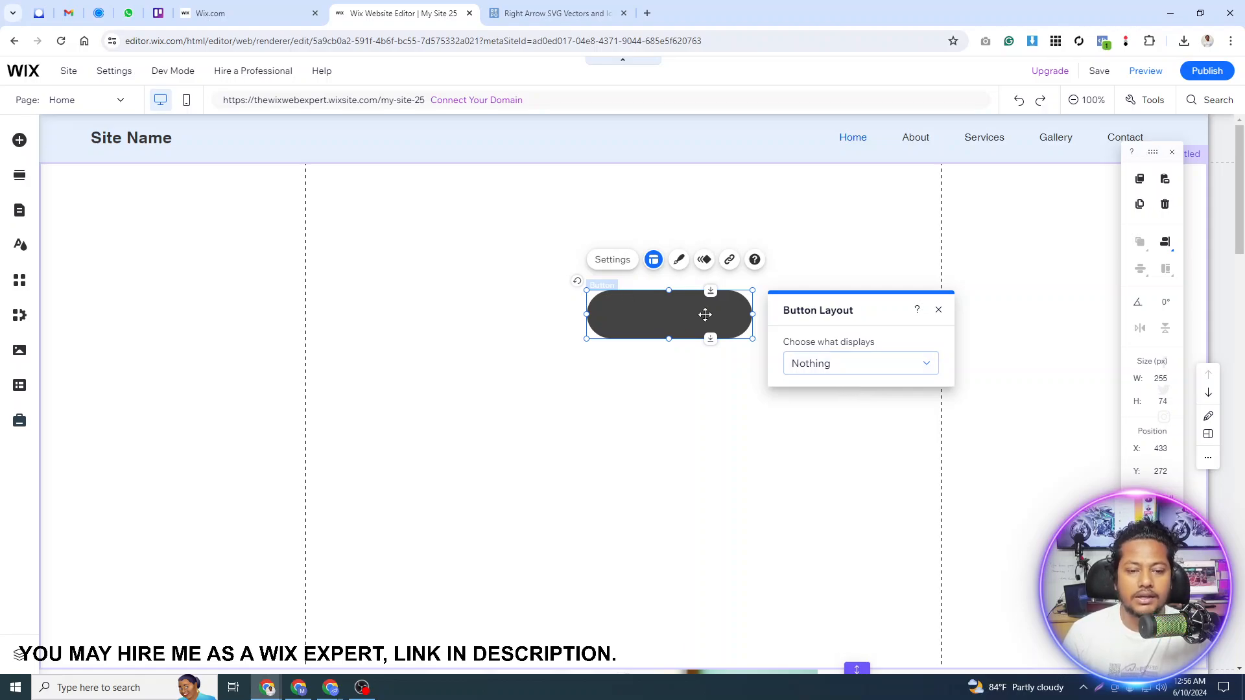
left_click(846, 368)
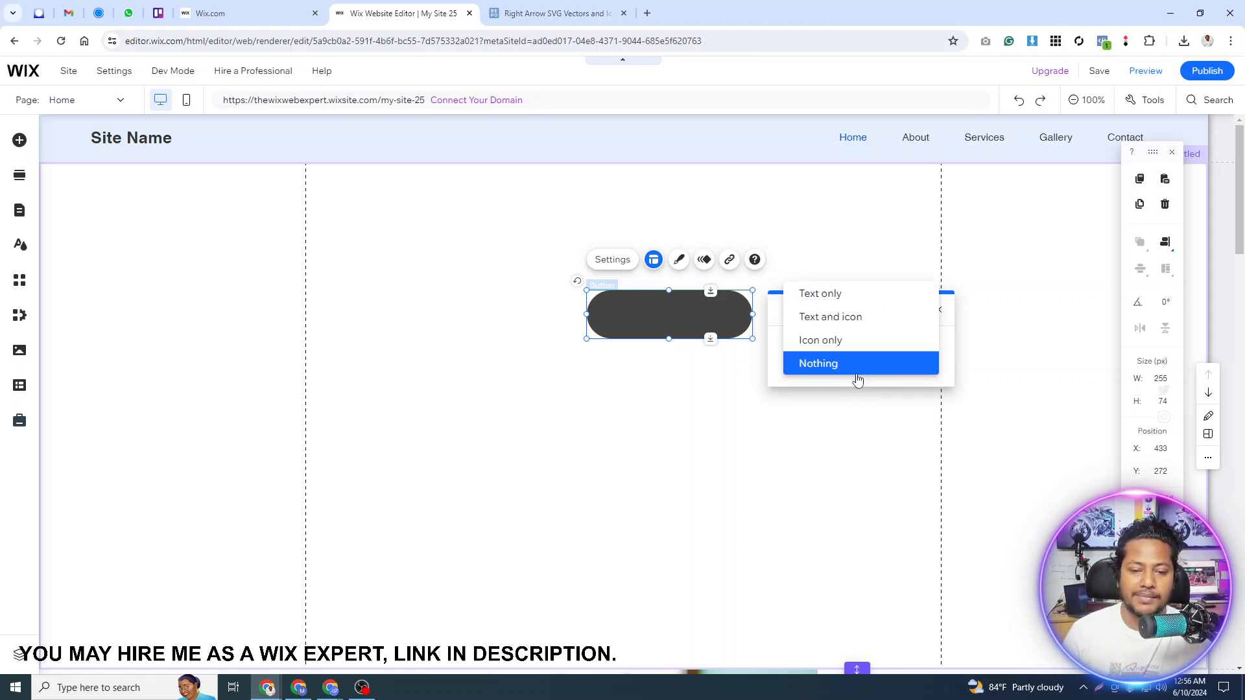
left_click(867, 315)
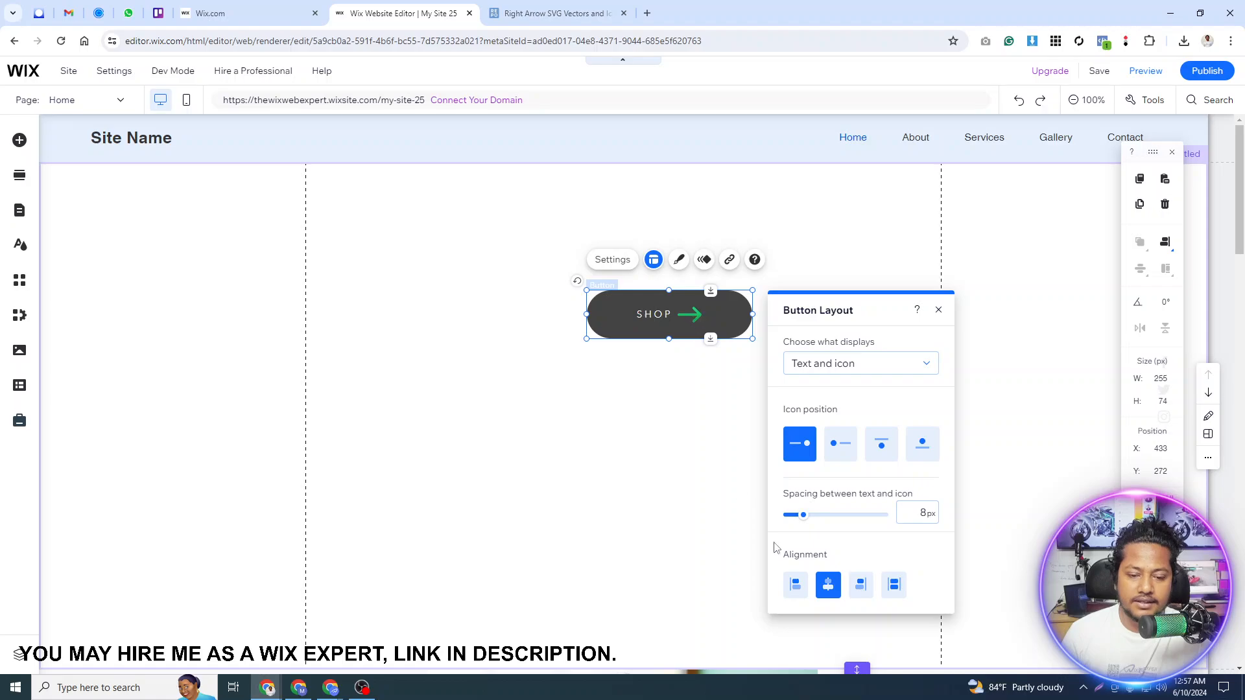
Step: Set the spacing between the SHOP button's text and icon to 17 px, and try the other alignments before returning to centre
mouse_move(806, 519)
left_mouse_down()
mouse_move(847, 519)
mouse_move(820, 519)
left_mouse_up()
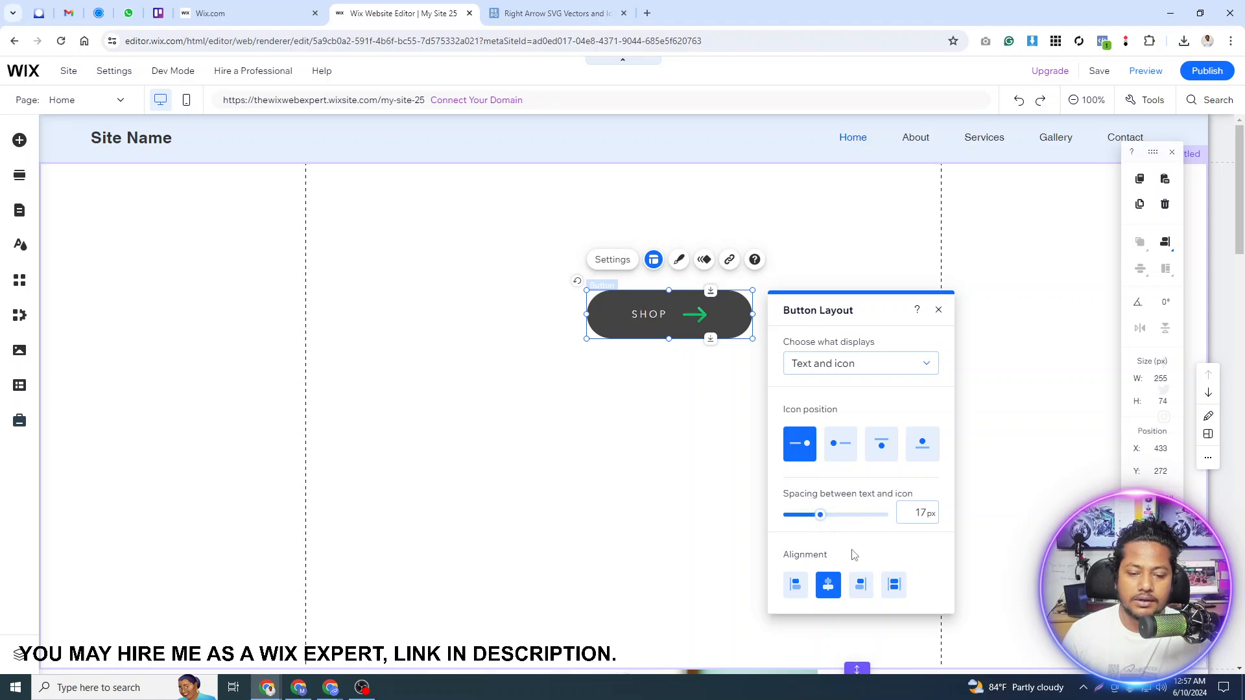
left_click(865, 590)
left_click(894, 584)
left_click(796, 585)
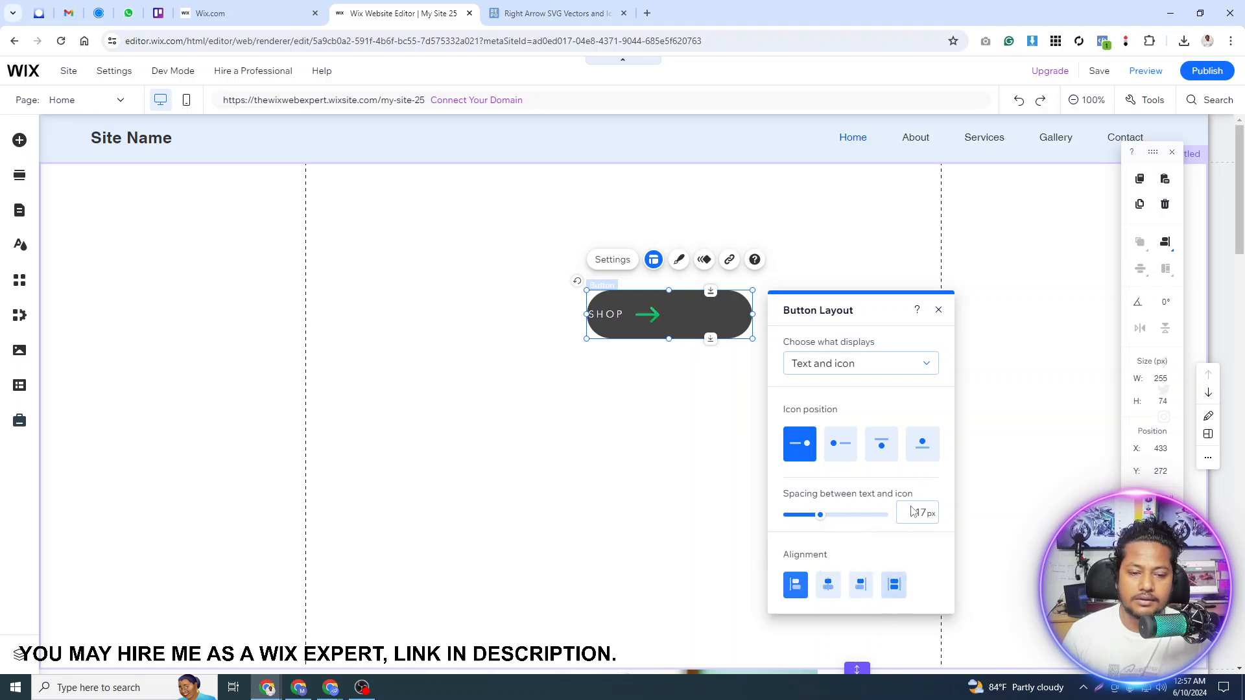
left_click(828, 585)
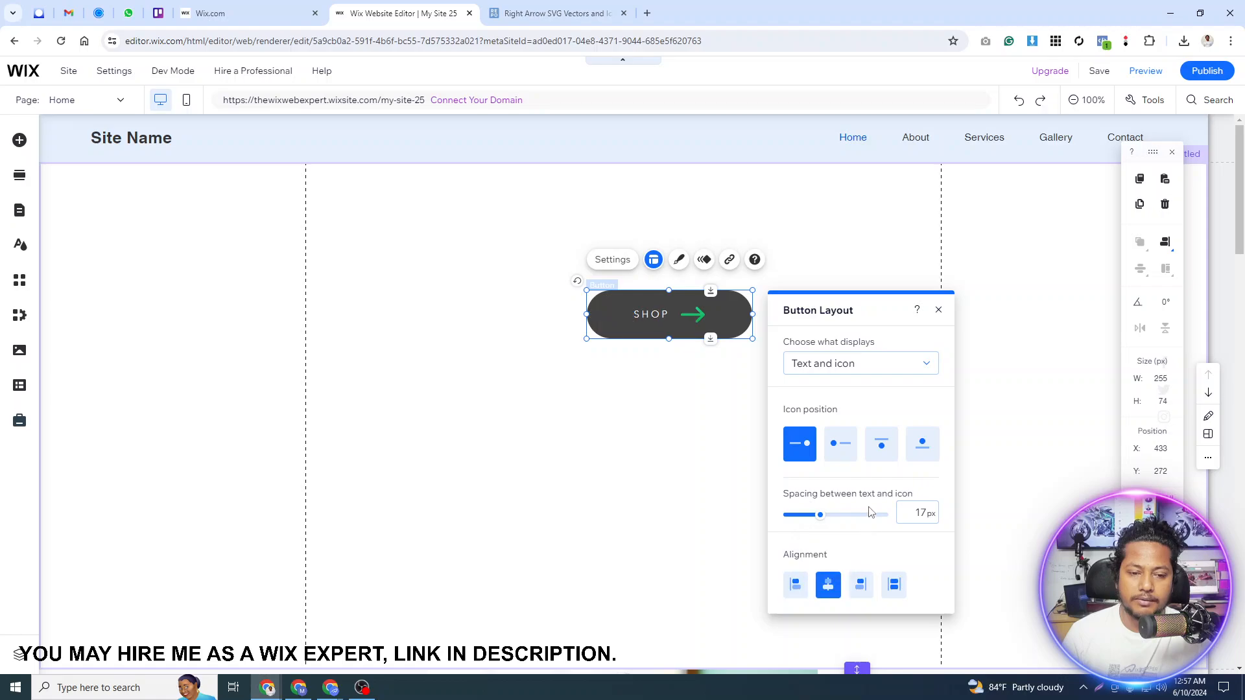
left_click(938, 310)
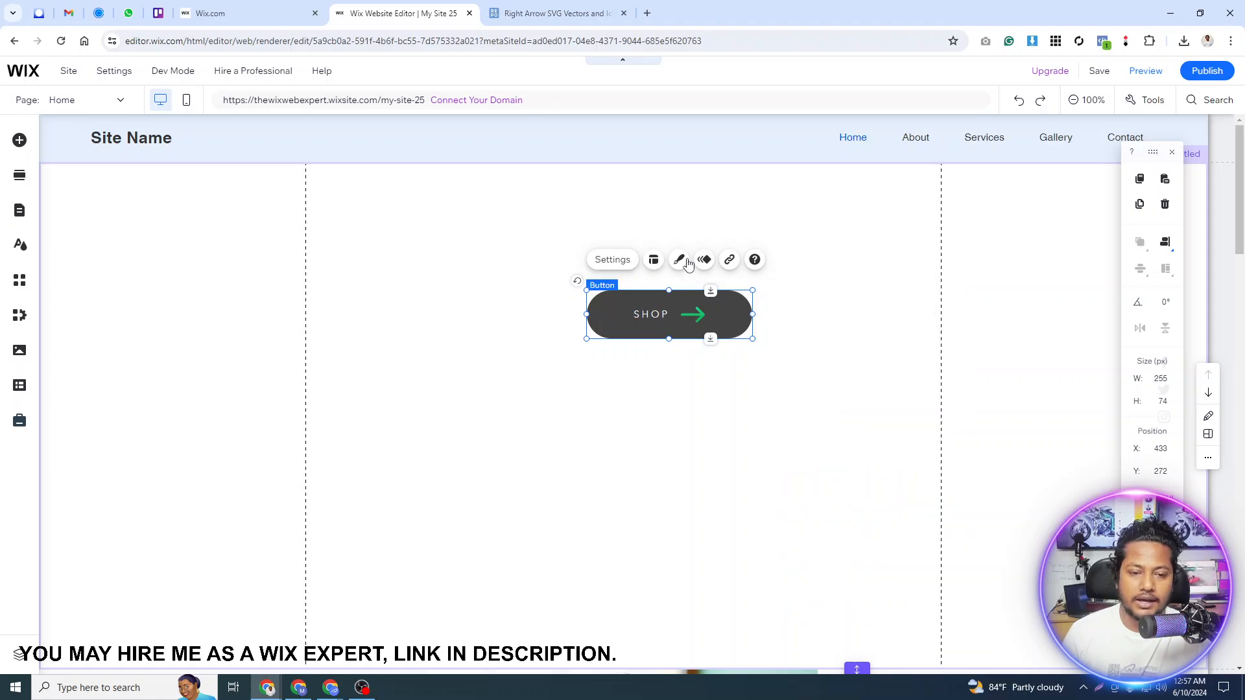
Step: Set the SHOP button's regular text color to the custom crimson pink
left_click(681, 260)
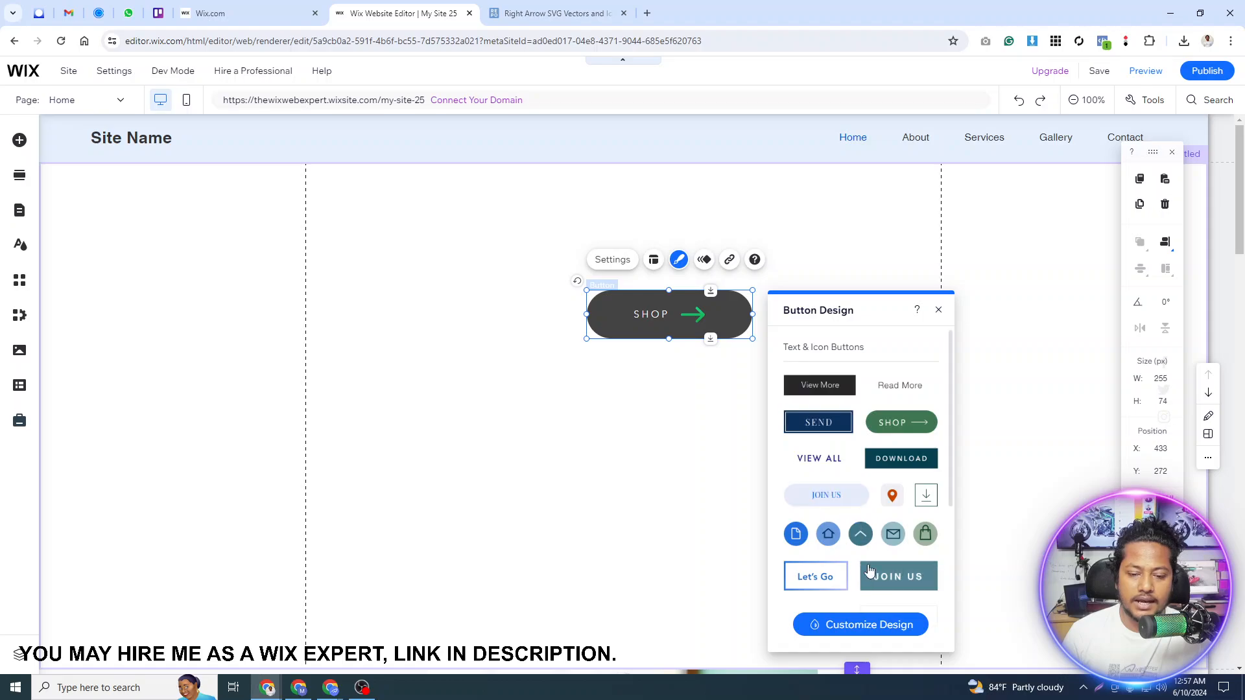
scroll(894, 403, "down", 5)
left_click(862, 624)
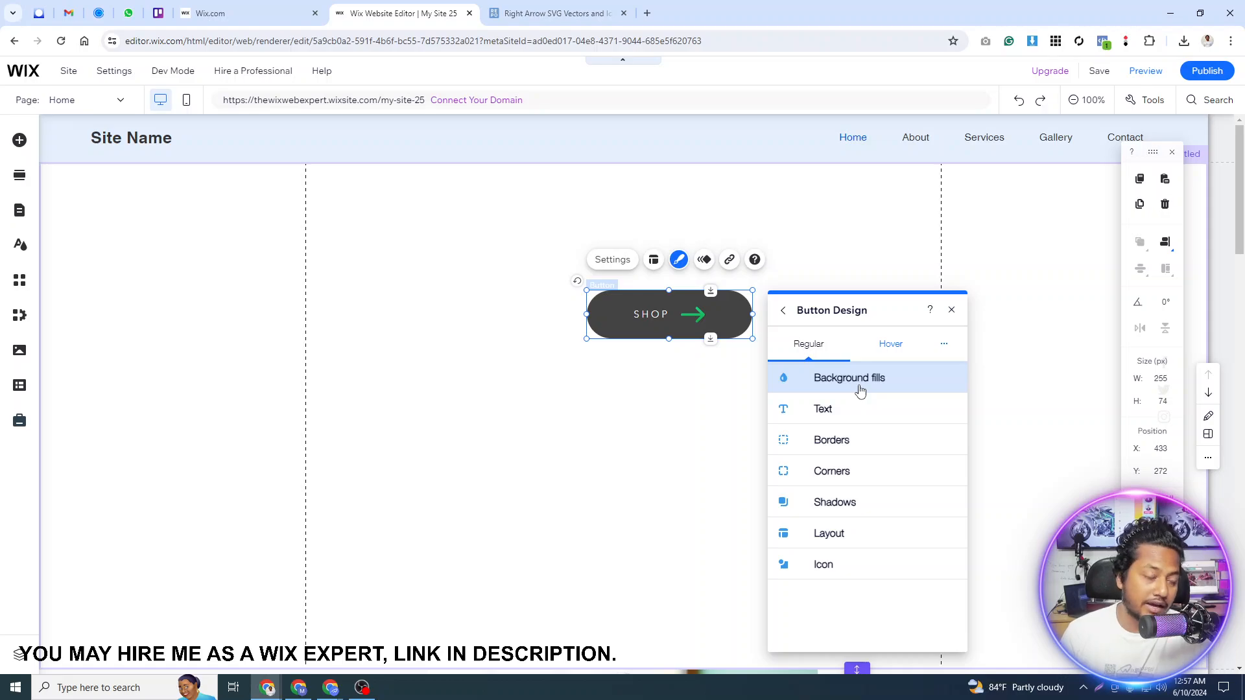
left_click(864, 407)
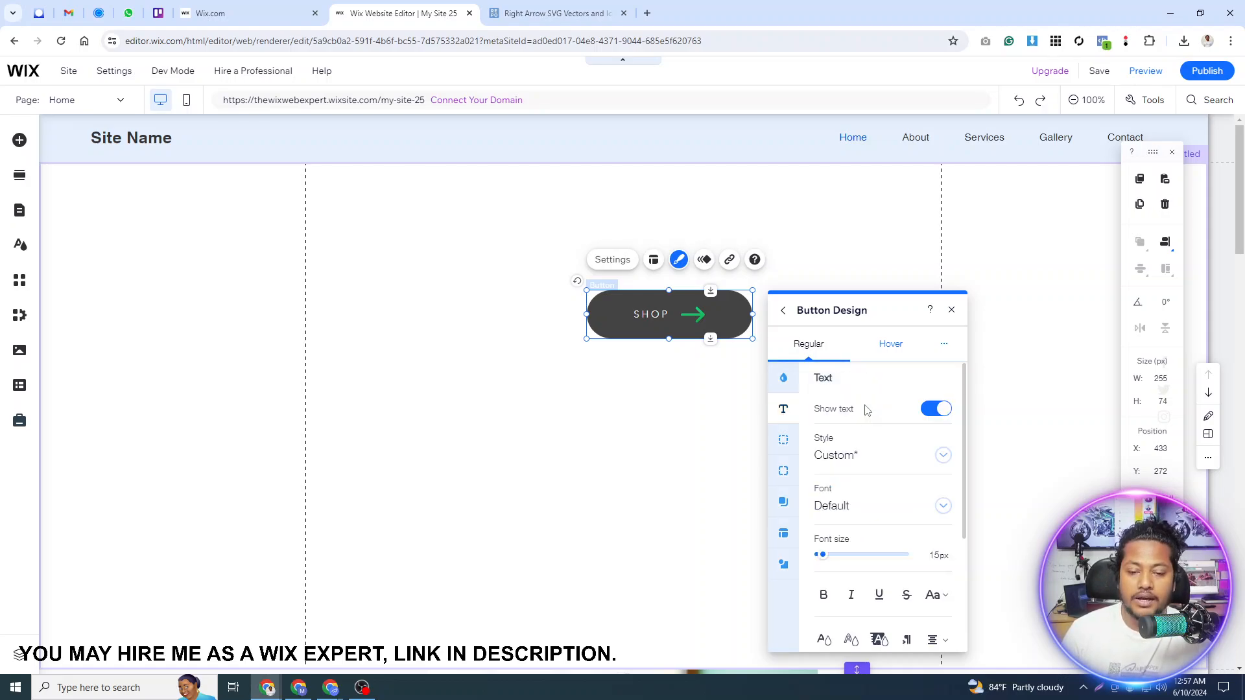
scroll(872, 522, "down", 2)
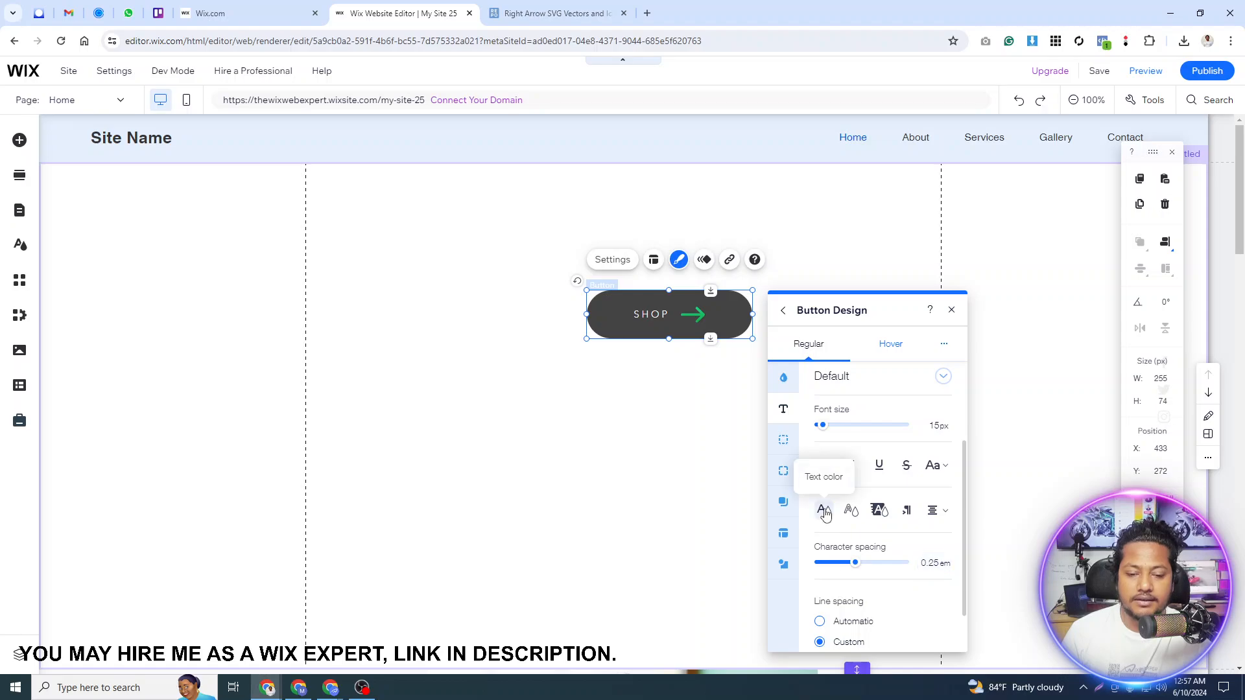
left_click(824, 511)
left_click(997, 531)
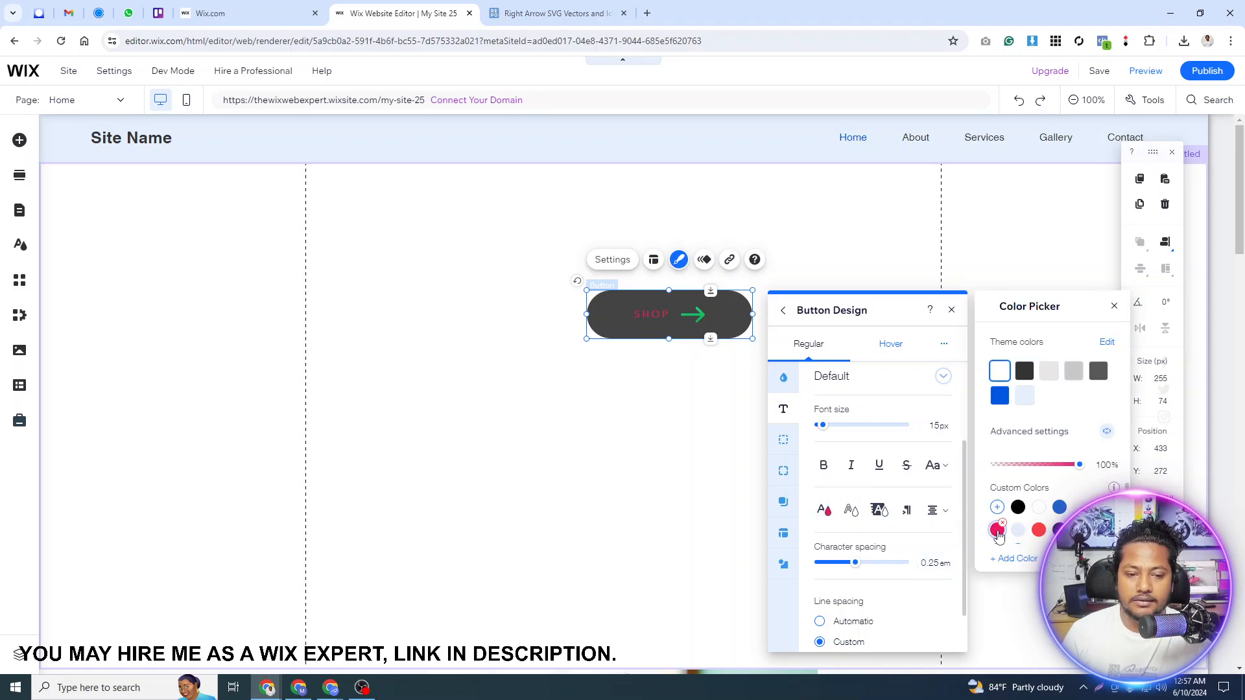
left_click(875, 485)
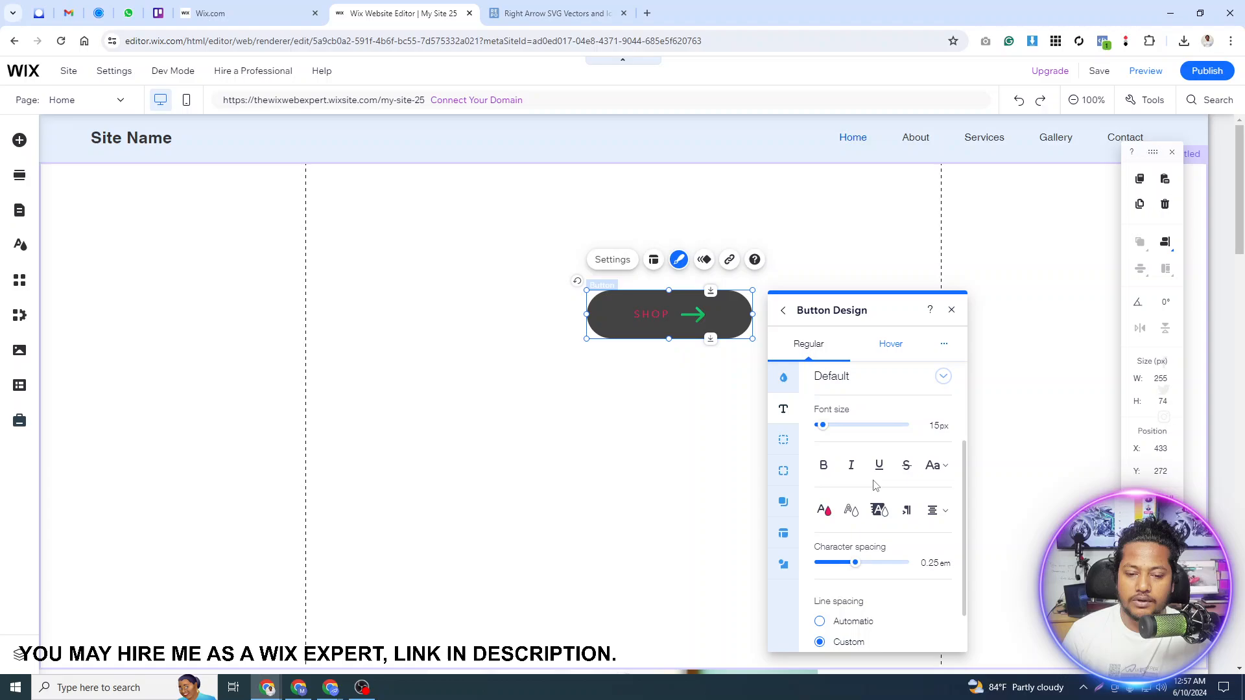
Step: Give the SHOP button a 3 px border on all sides in the custom crimson pink
left_click(786, 441)
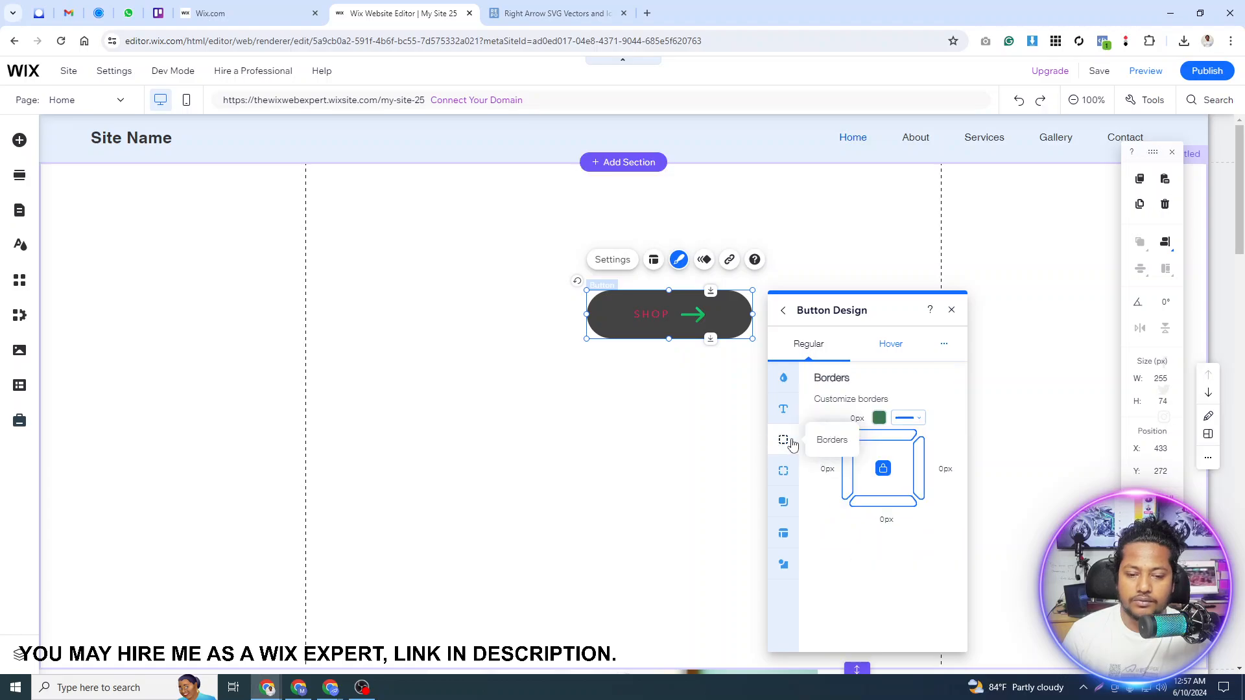
left_click(858, 419)
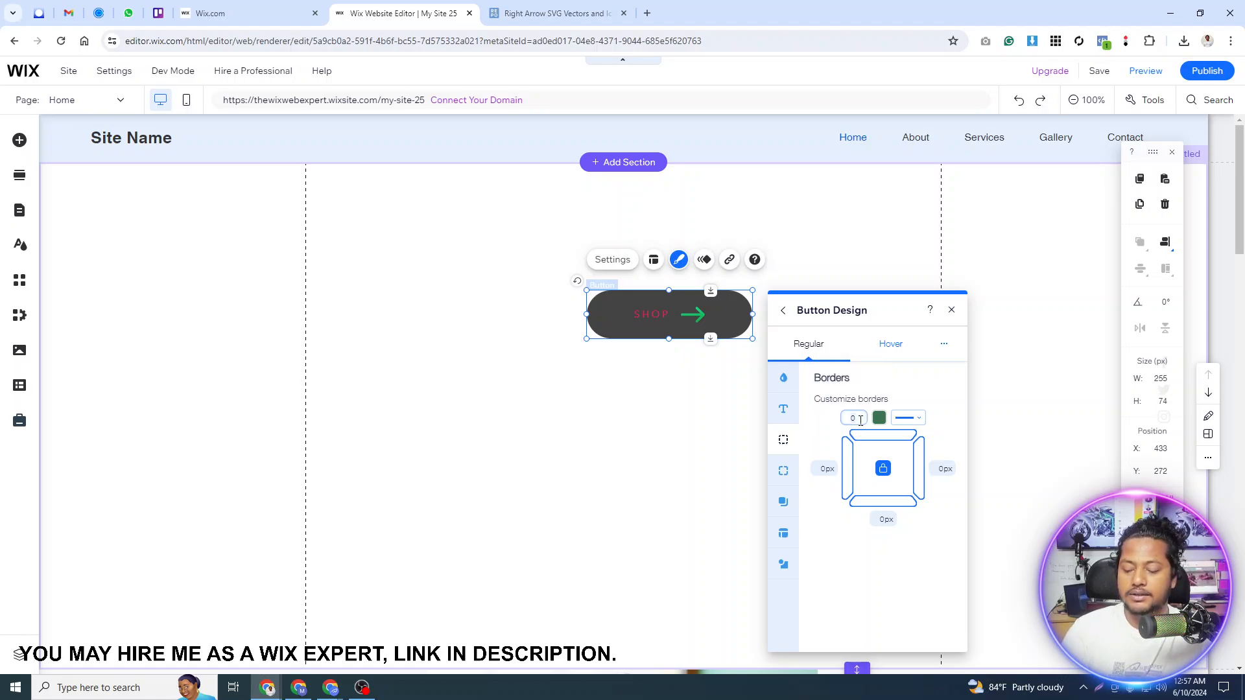
type("3")
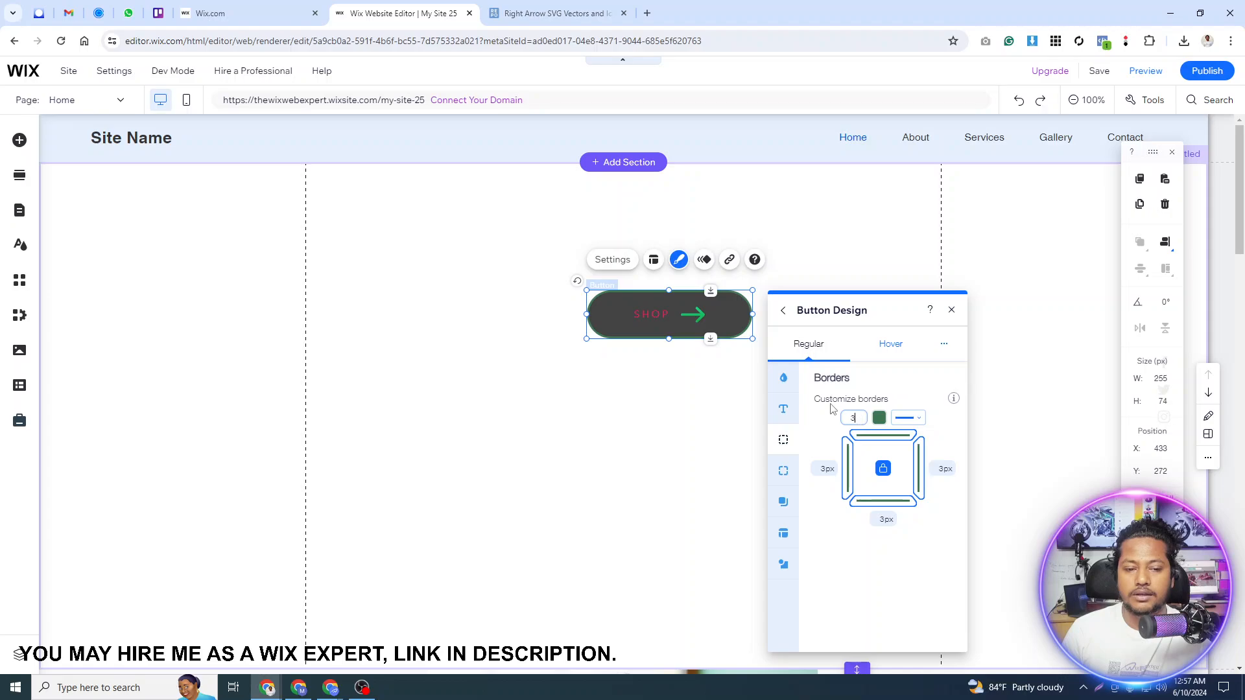
left_click(880, 418)
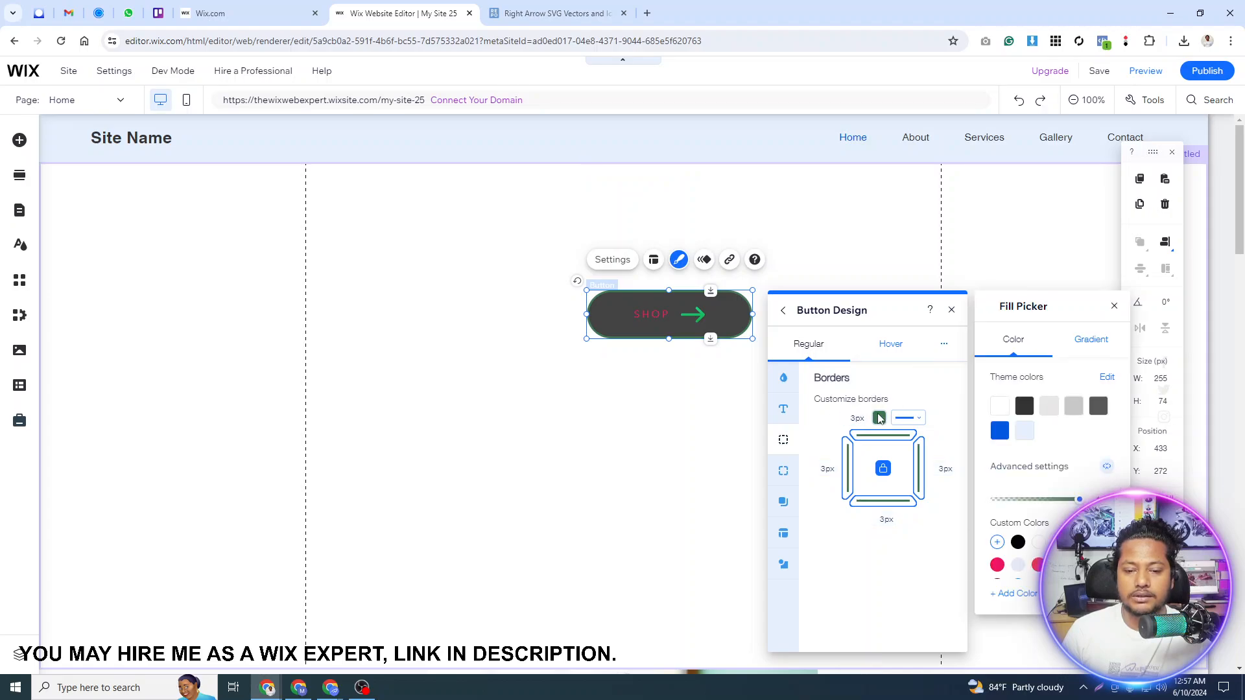
left_click(998, 565)
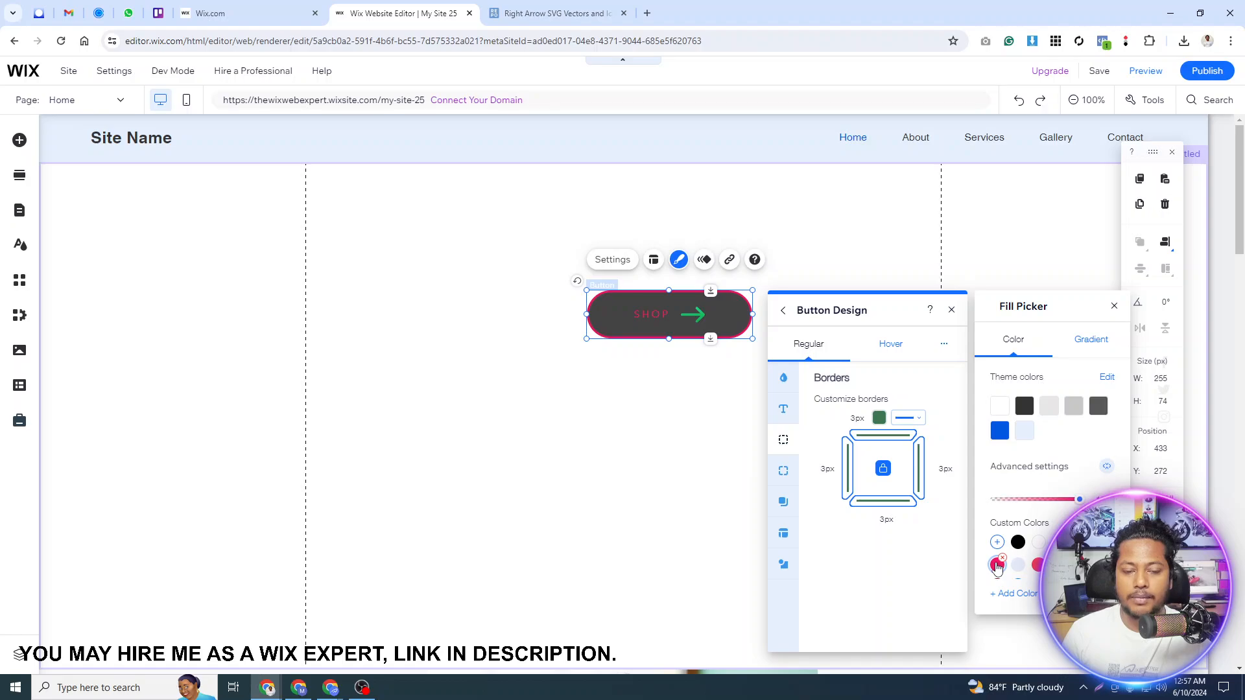
left_click(891, 580)
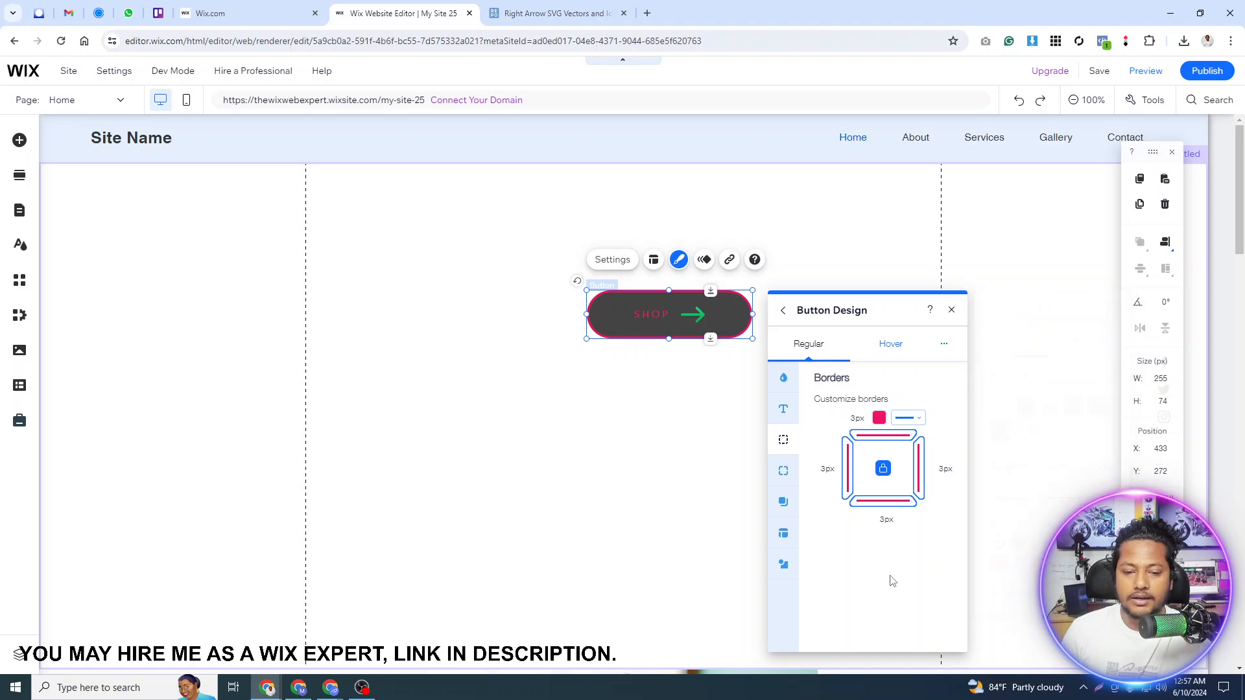
Step: Set the radius of all the SHOP button's corners to 10 px
left_click(785, 471)
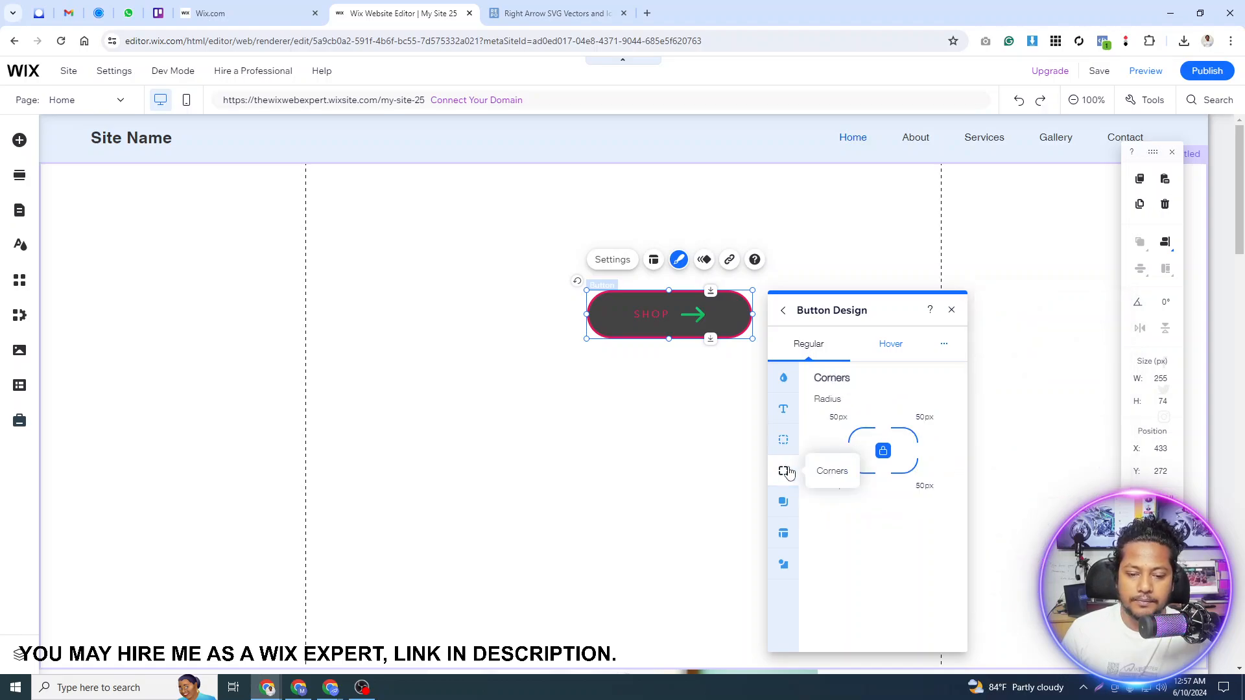
left_click(845, 419)
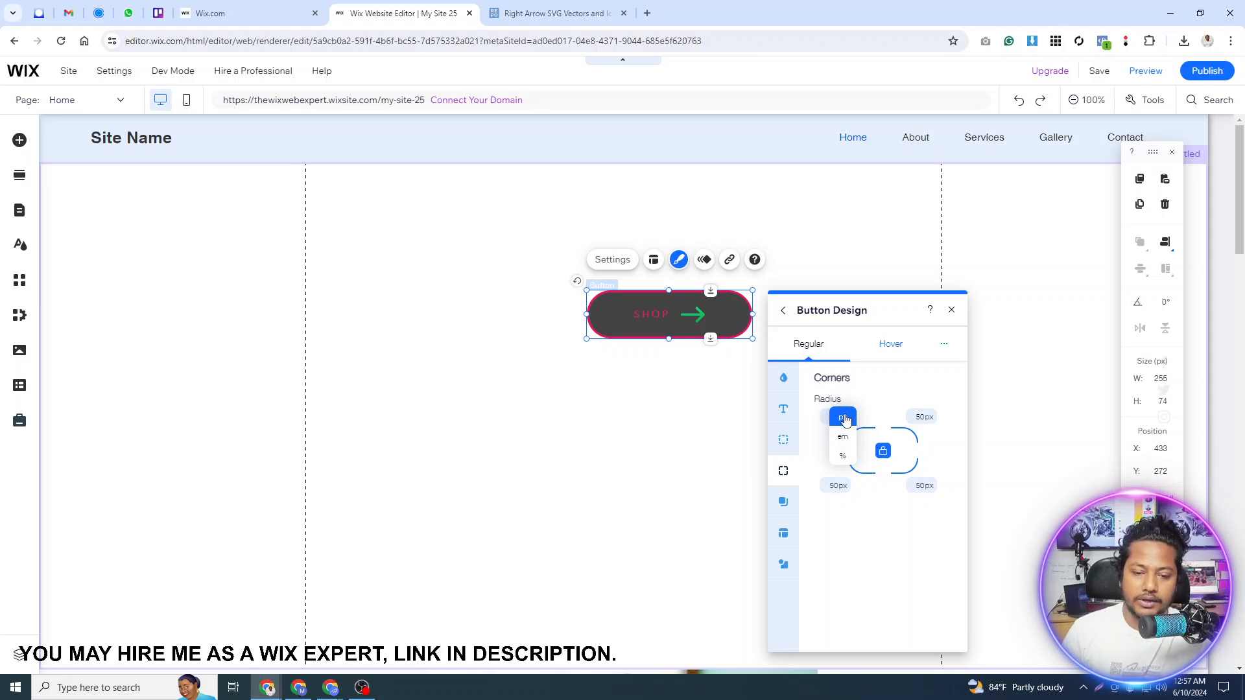
left_click(845, 418)
left_click(830, 417)
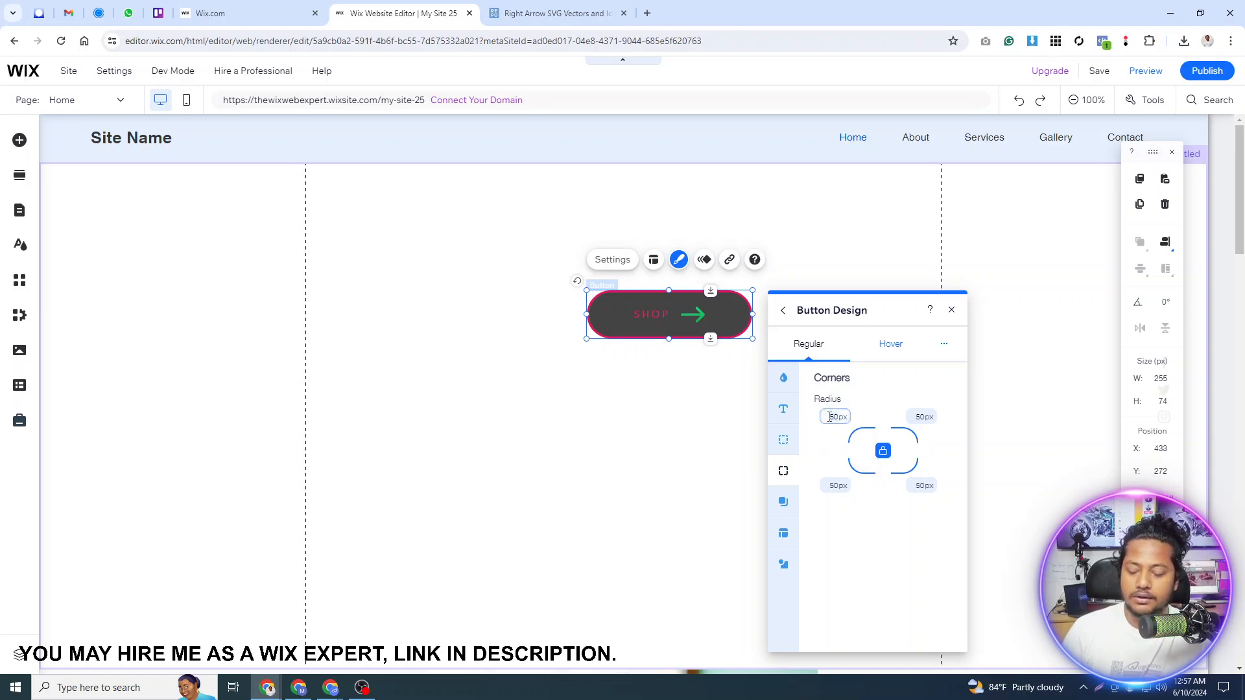
type("10")
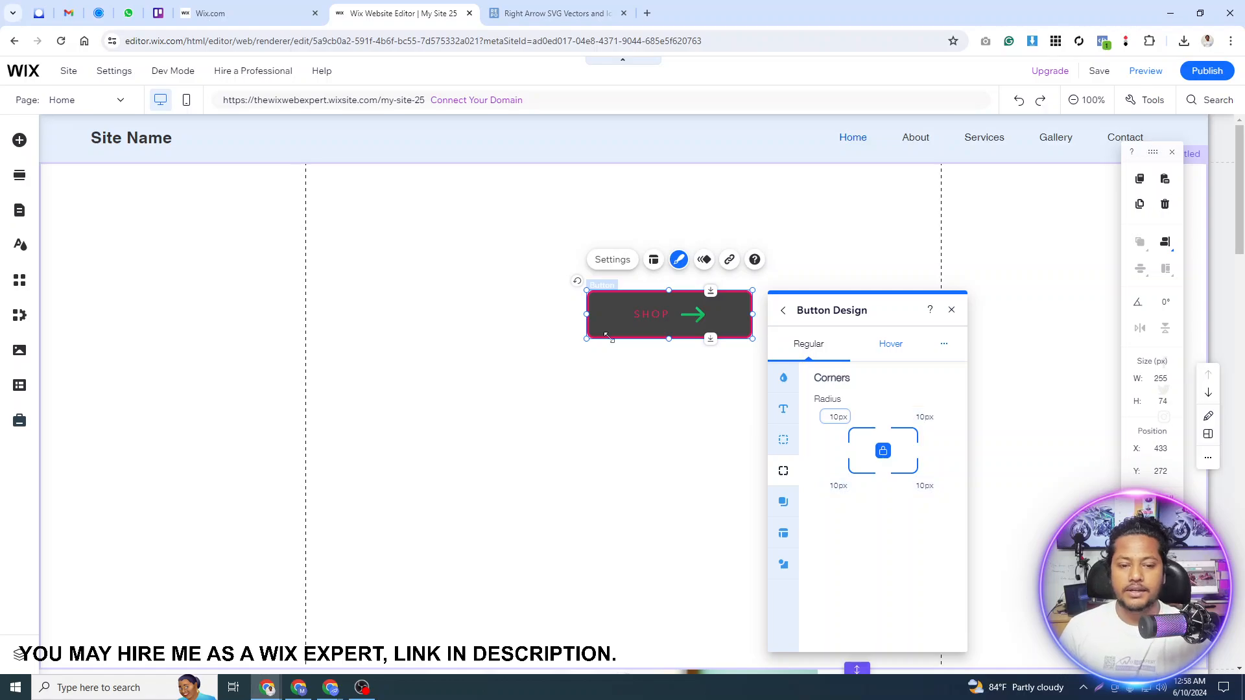
Step: Check the SHOP button's shadow and padding settings, and enlarge its arrow icon to 45 px
left_click(784, 503)
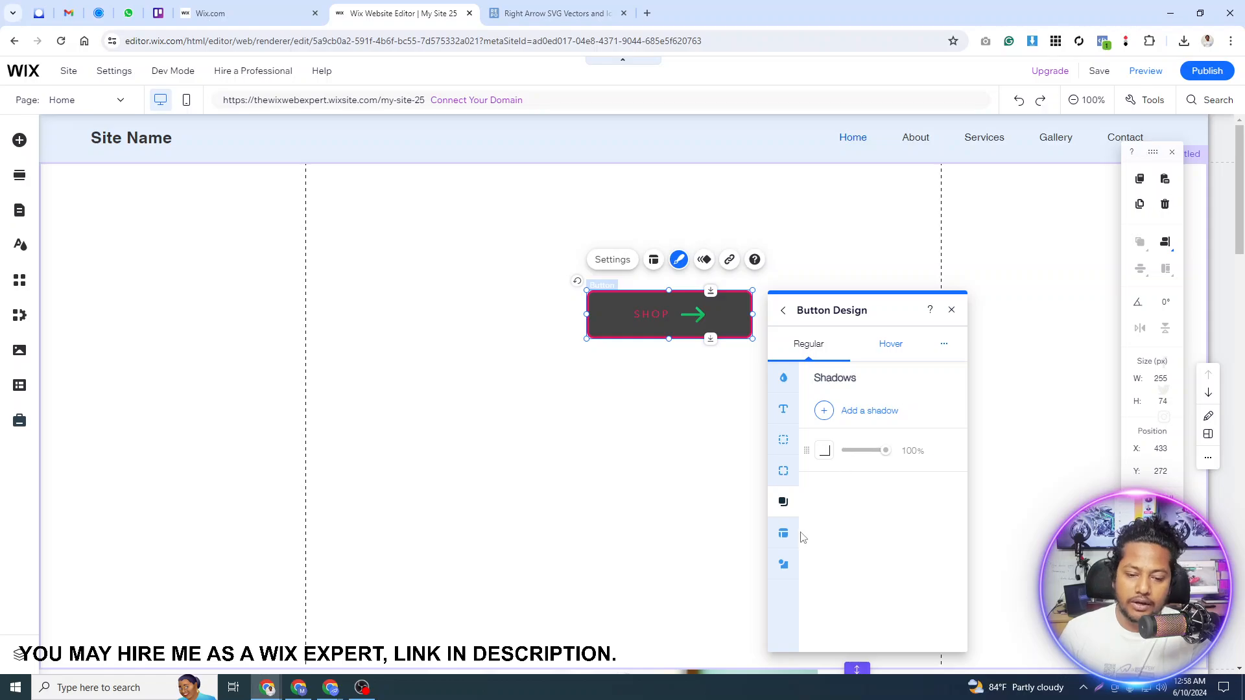
left_click(785, 531)
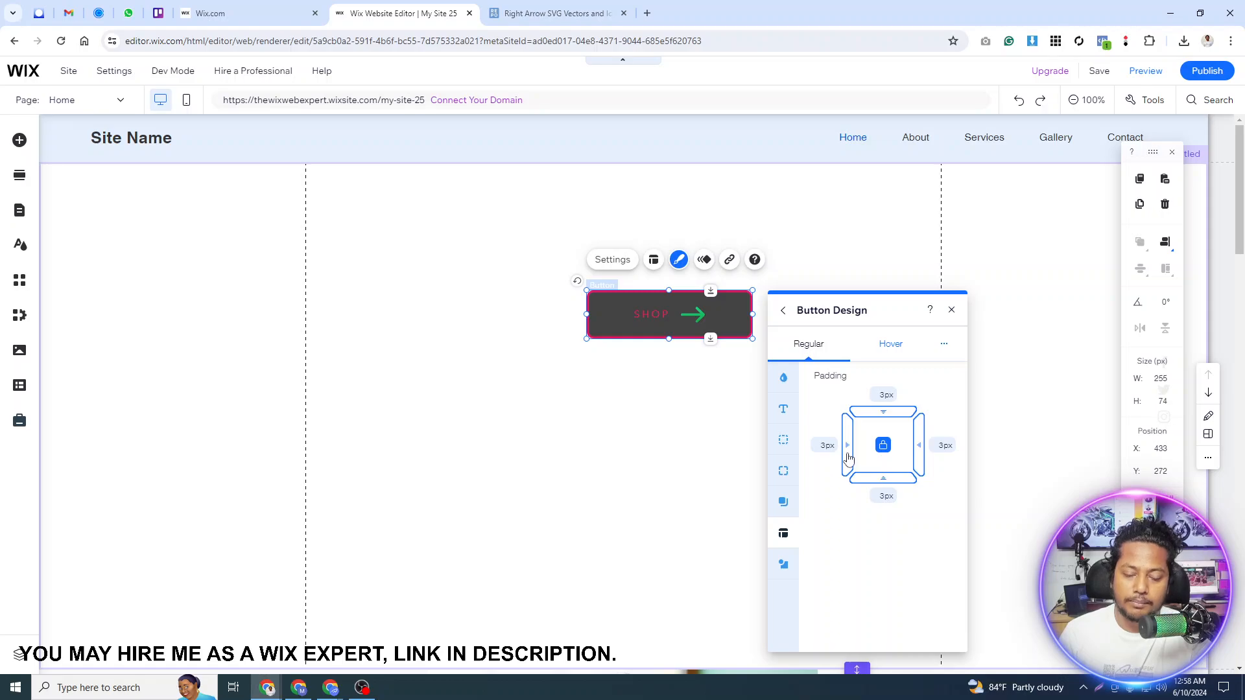
left_click(789, 561)
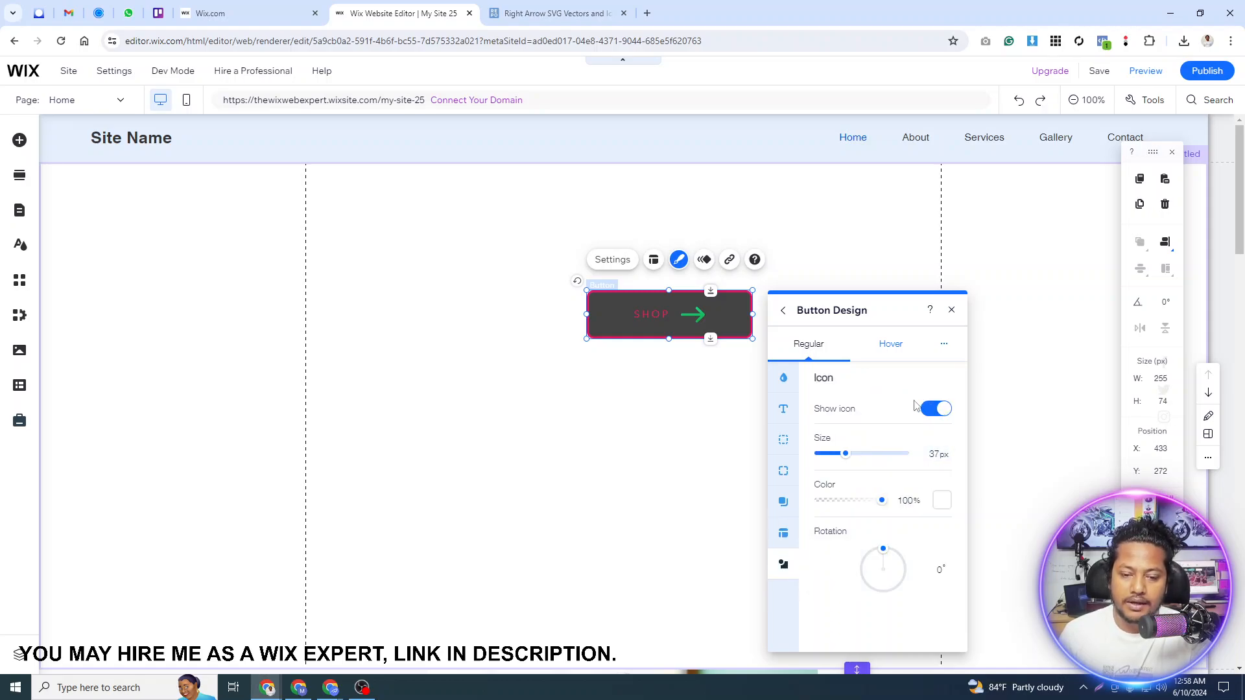
mouse_move(847, 456)
left_mouse_down()
mouse_move(895, 457)
mouse_move(825, 461)
mouse_move(862, 472)
left_mouse_up()
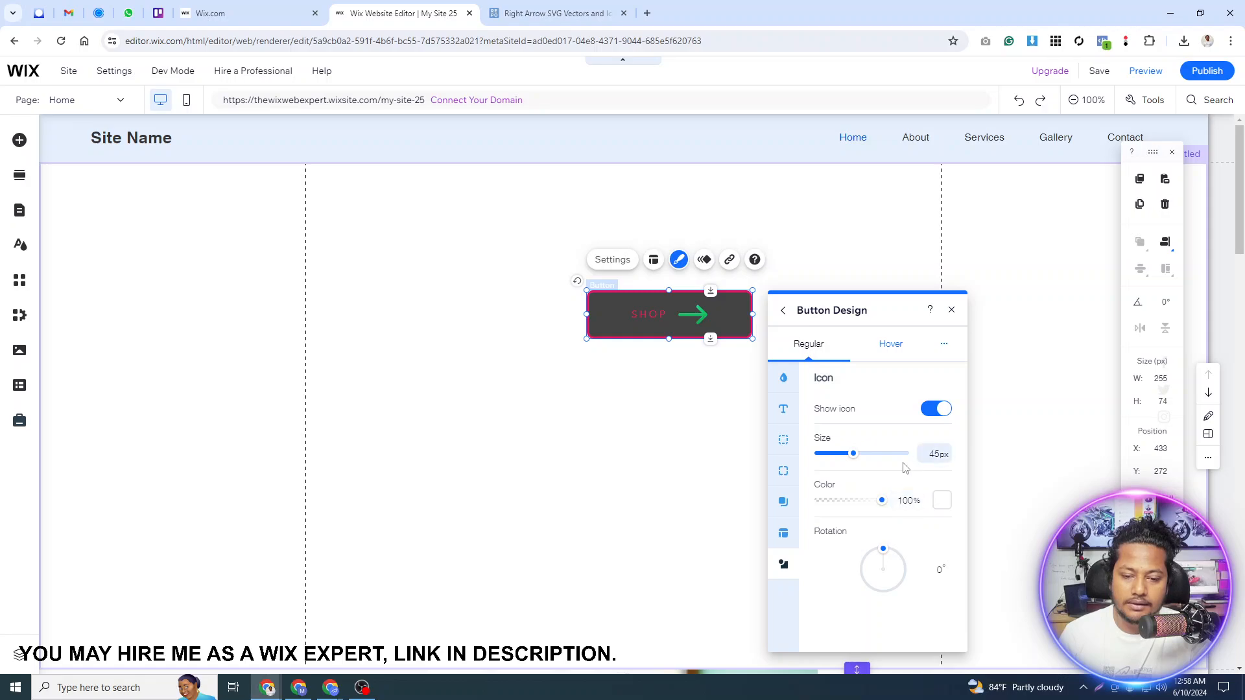
Step: Set the SHOP button's hover background fill to the custom blue and close the button design settings
left_click(897, 342)
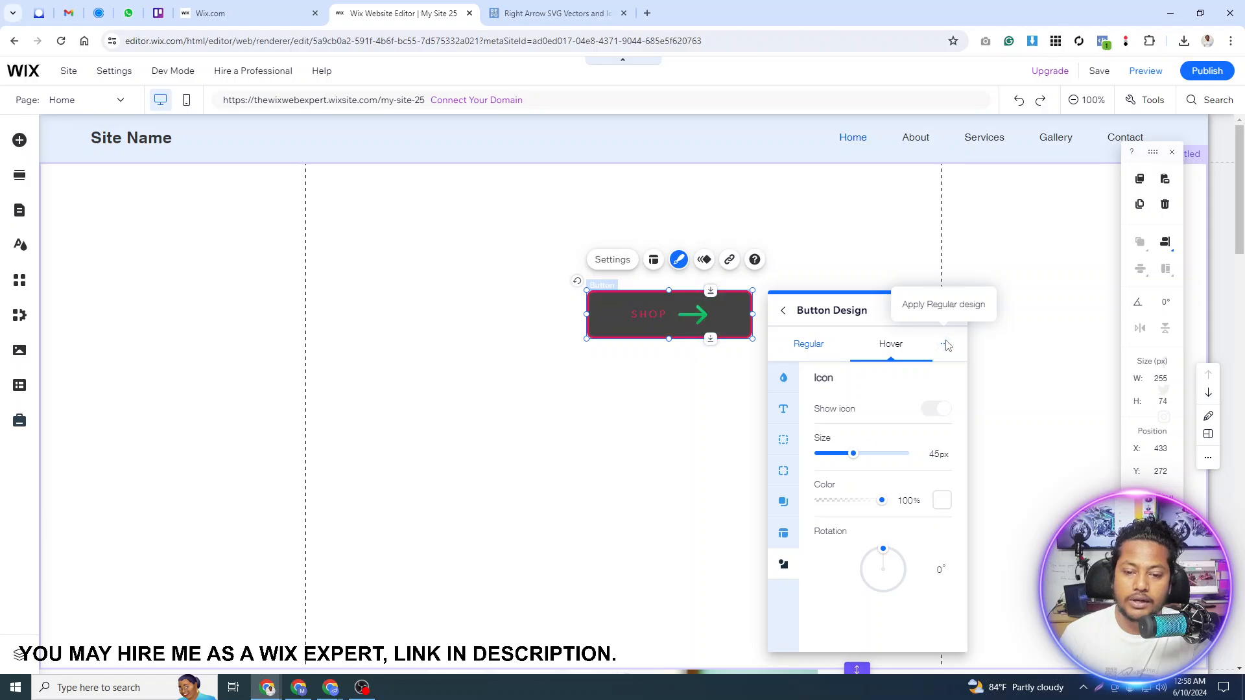
left_click(811, 345)
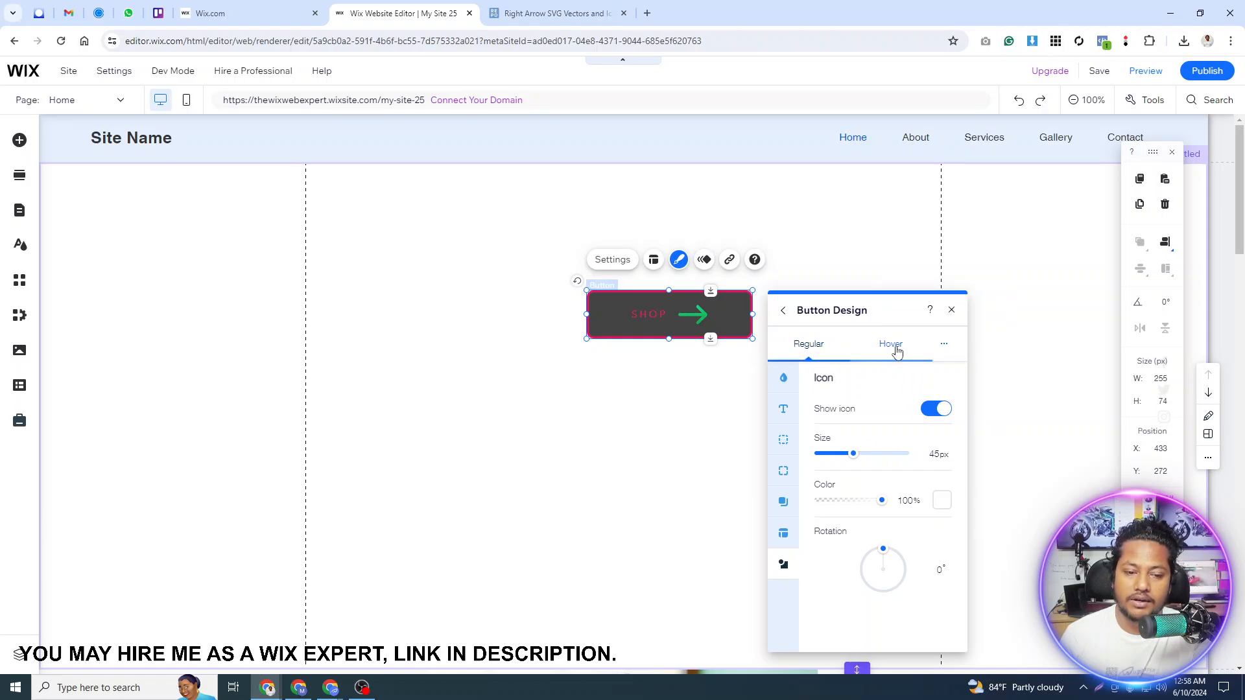
left_click(897, 351)
left_click(786, 380)
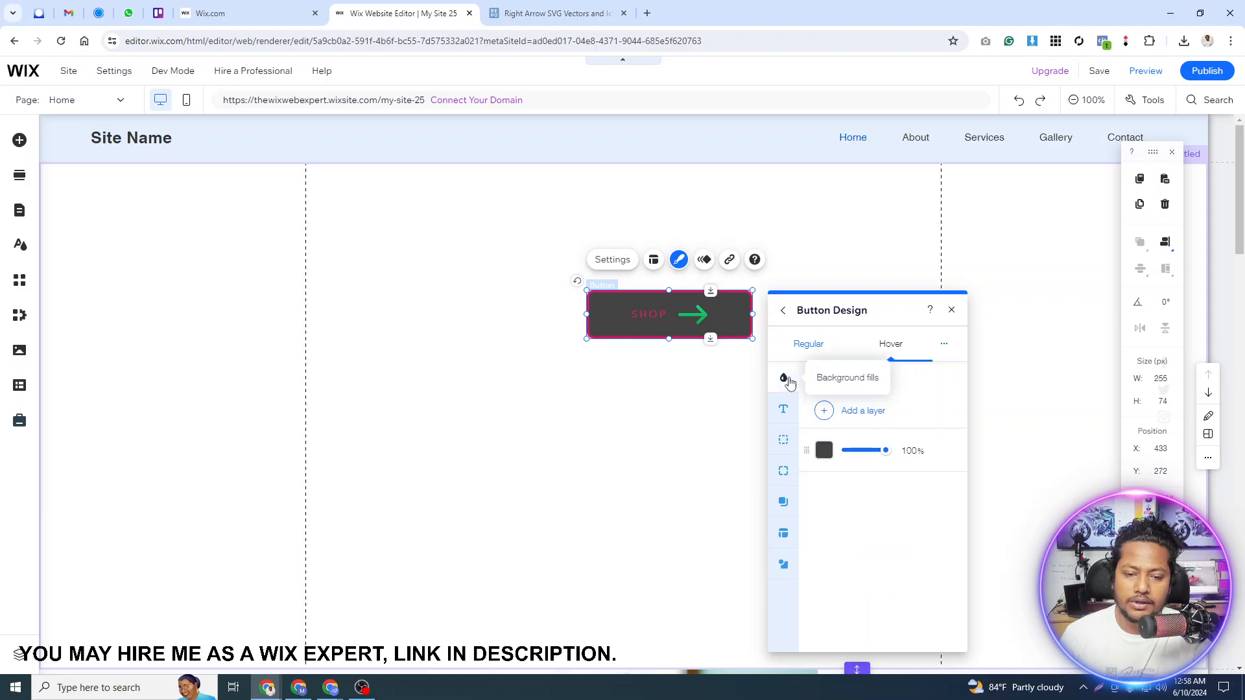
left_click(825, 450)
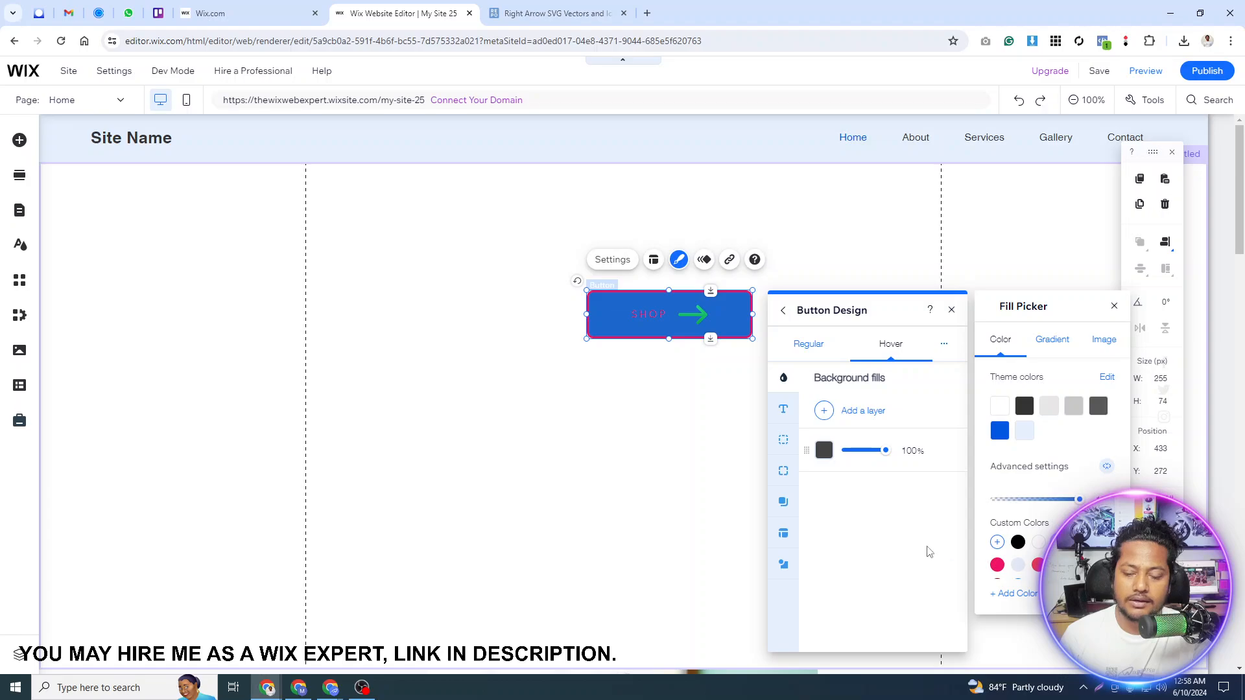
left_click(960, 322)
left_click(952, 310)
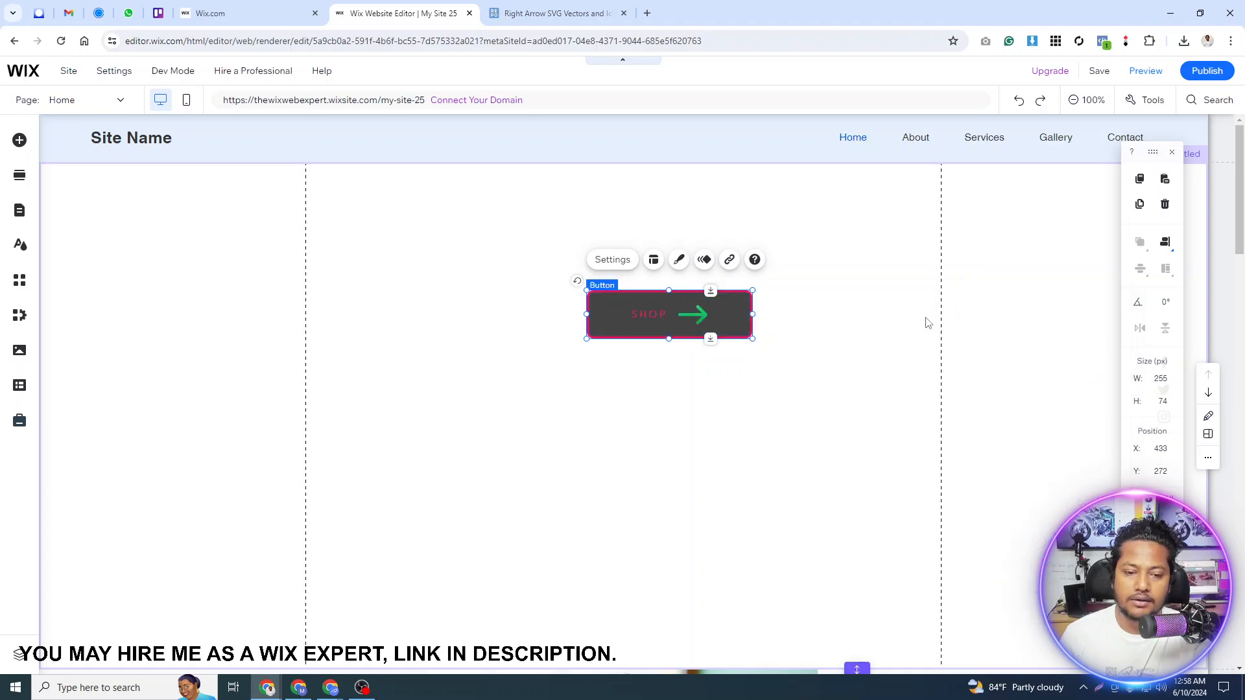
Step: Publish the site and open the live page to view the SHOP button
left_click(1207, 70)
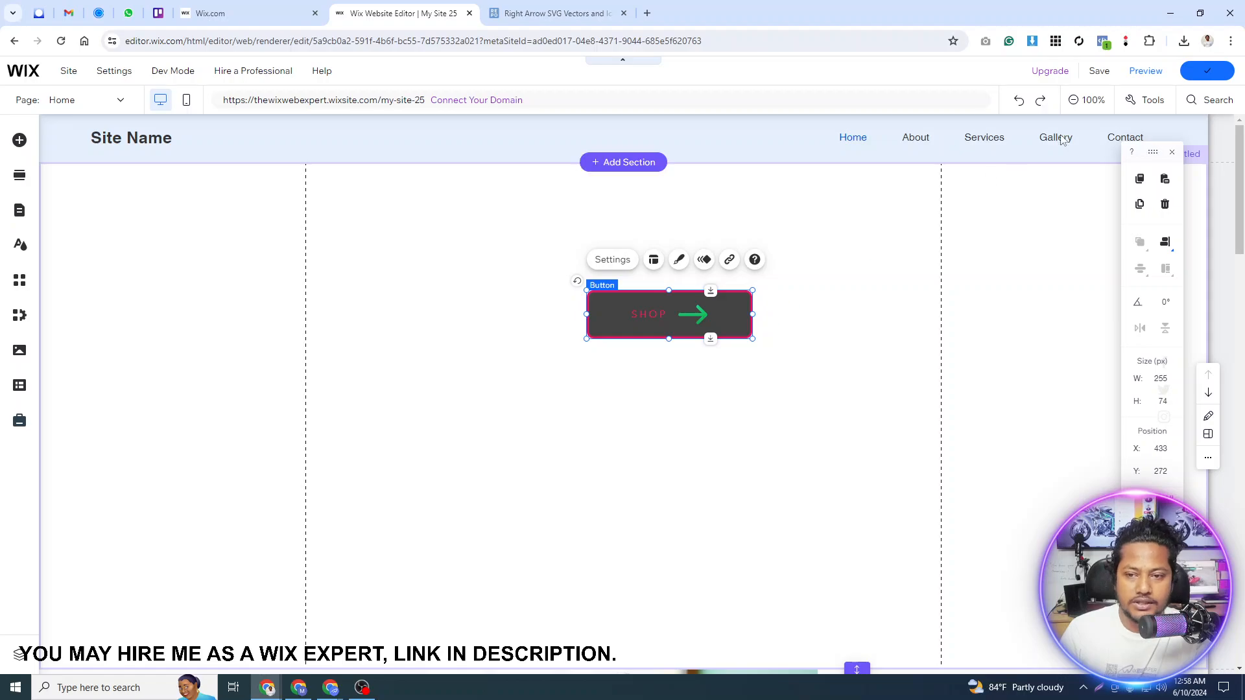
mouse_move(1204, 74)
left_click(1112, 161)
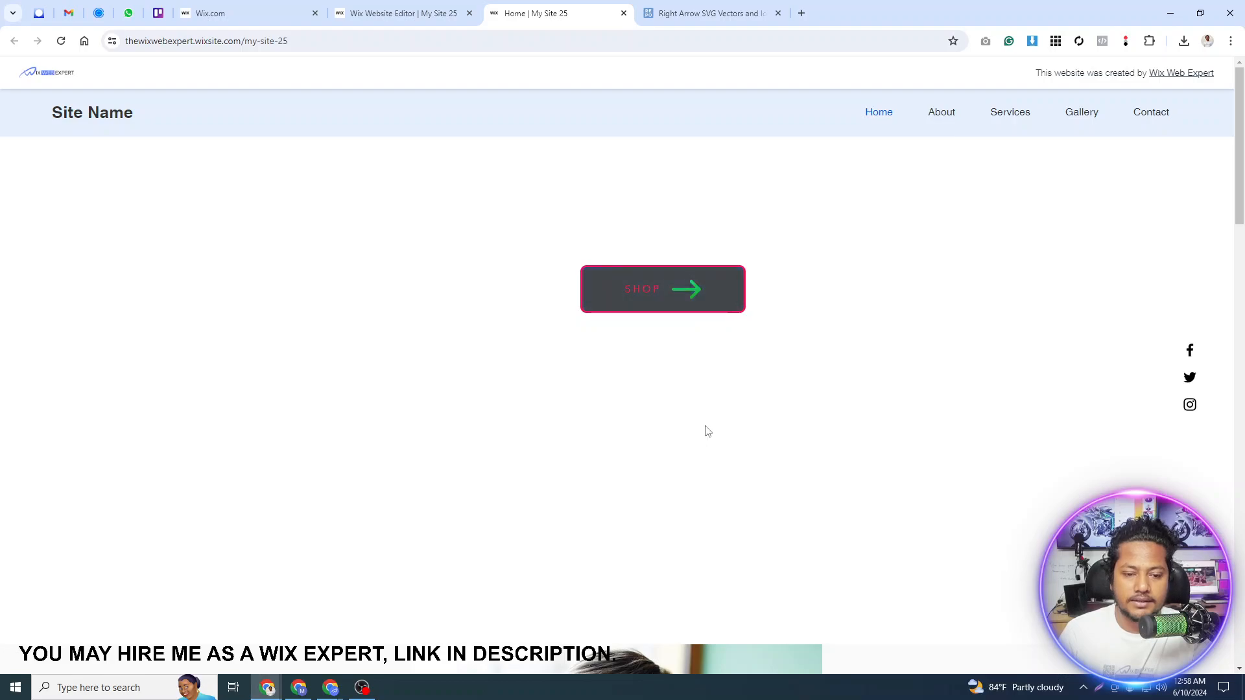
Step: Return to the site editor and add the round green envelope icon button below the SHOP button
left_click(387, 9)
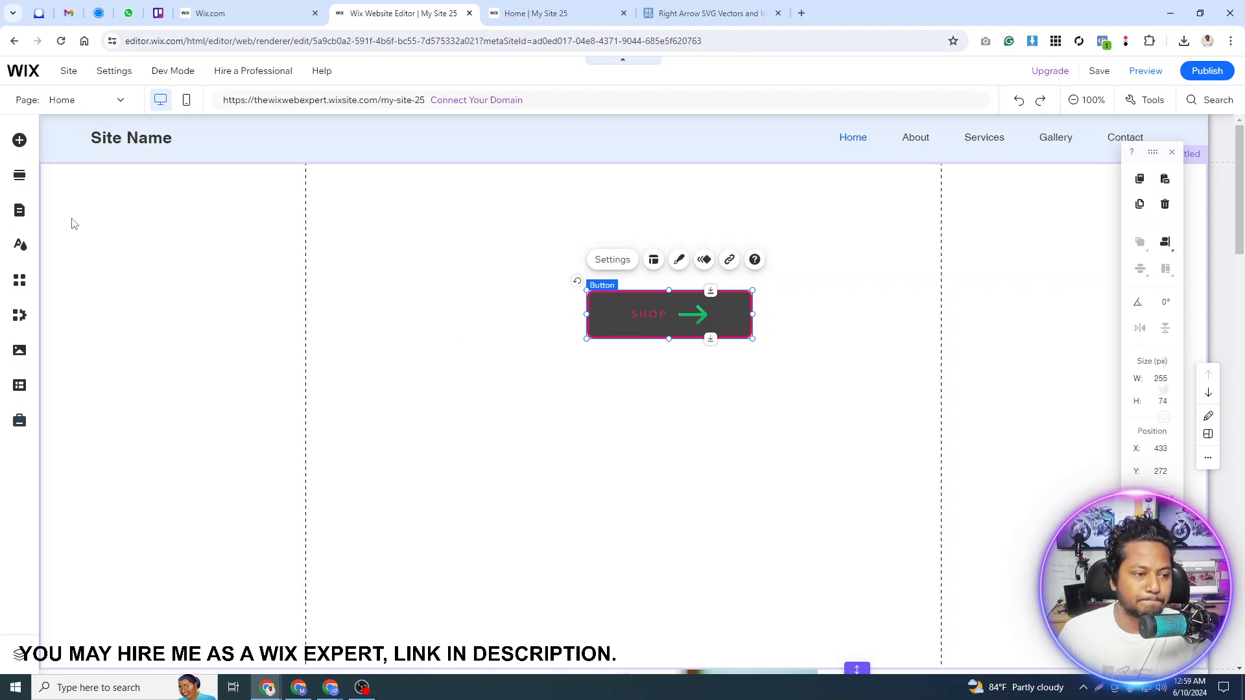
left_click(19, 140)
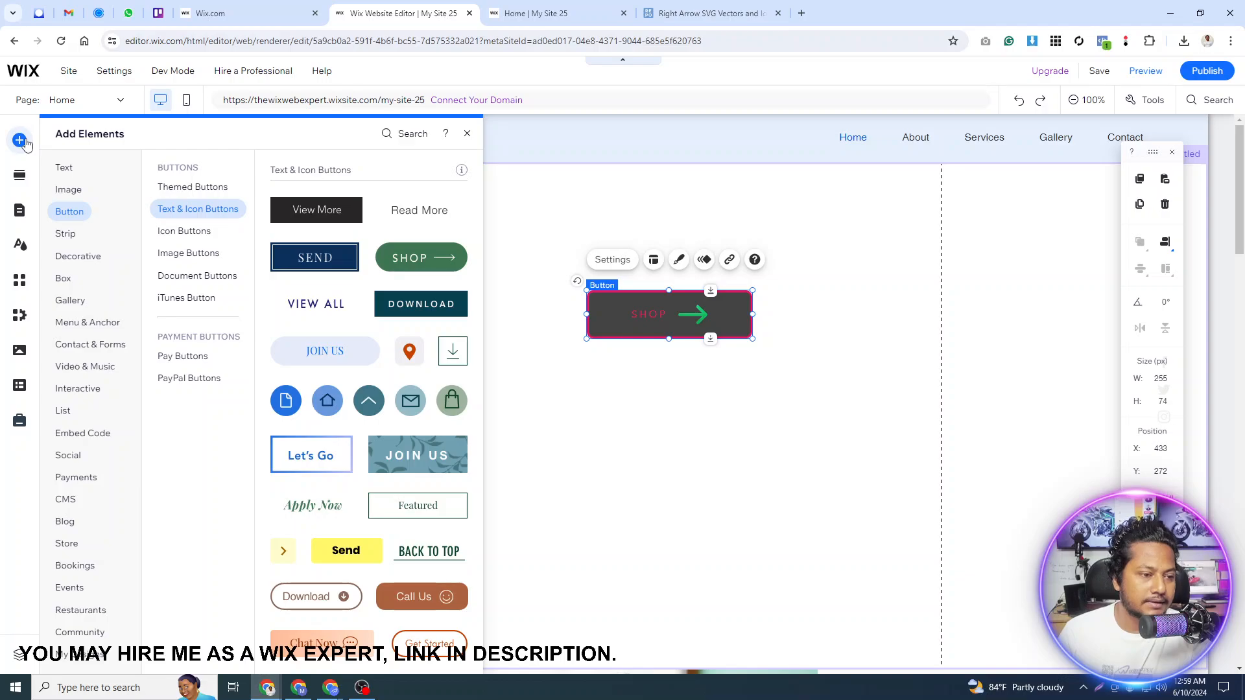
left_click(203, 238)
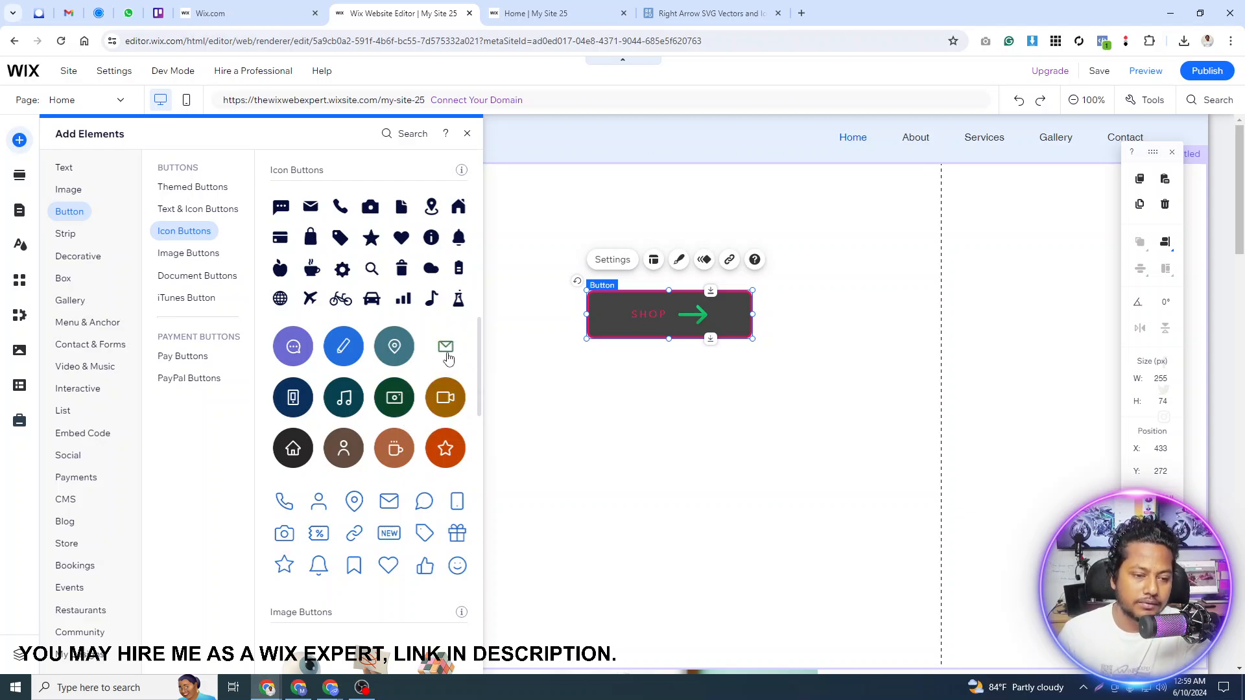
left_click_drag(407, 422, 649, 438)
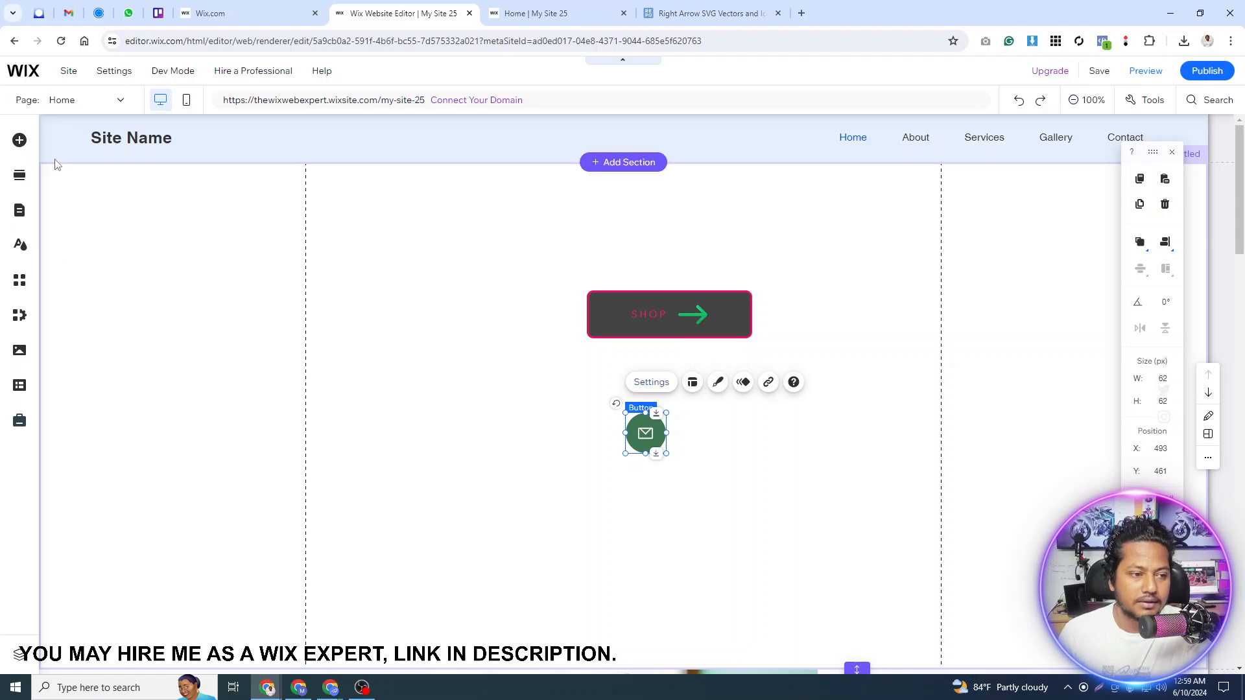
Step: Add the image button showing a hand holding a note beside the SHOP button, and open its image settings
left_click(27, 140)
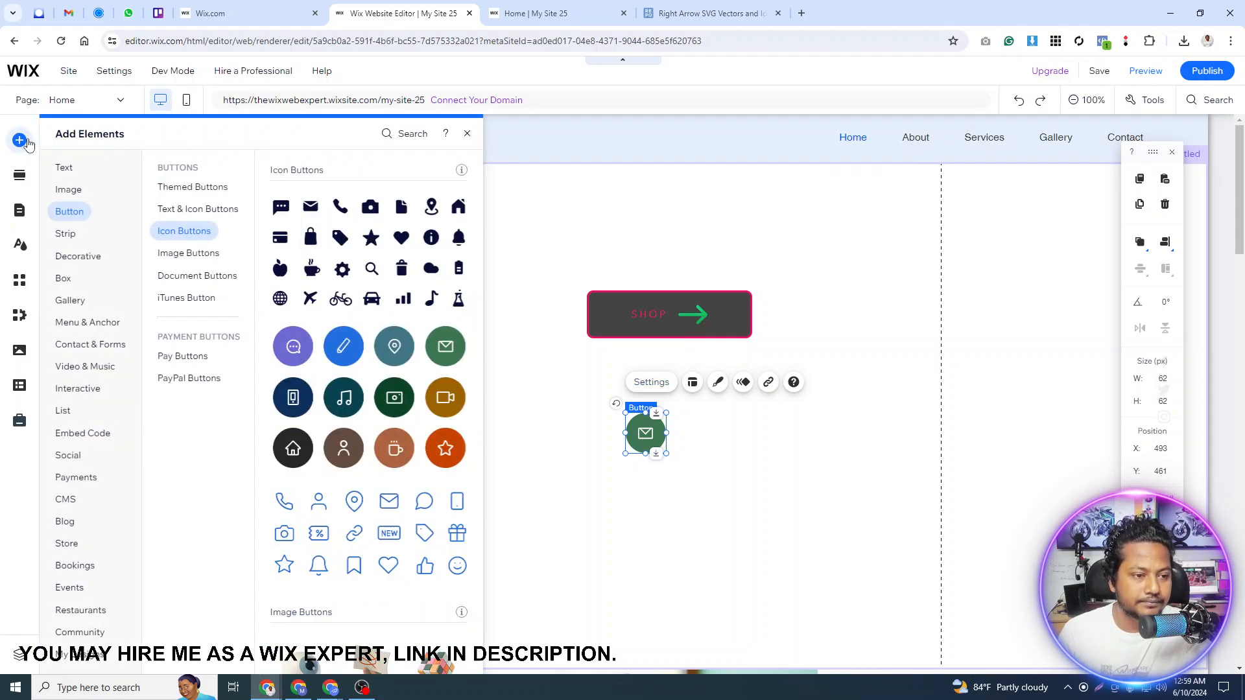
left_click(186, 256)
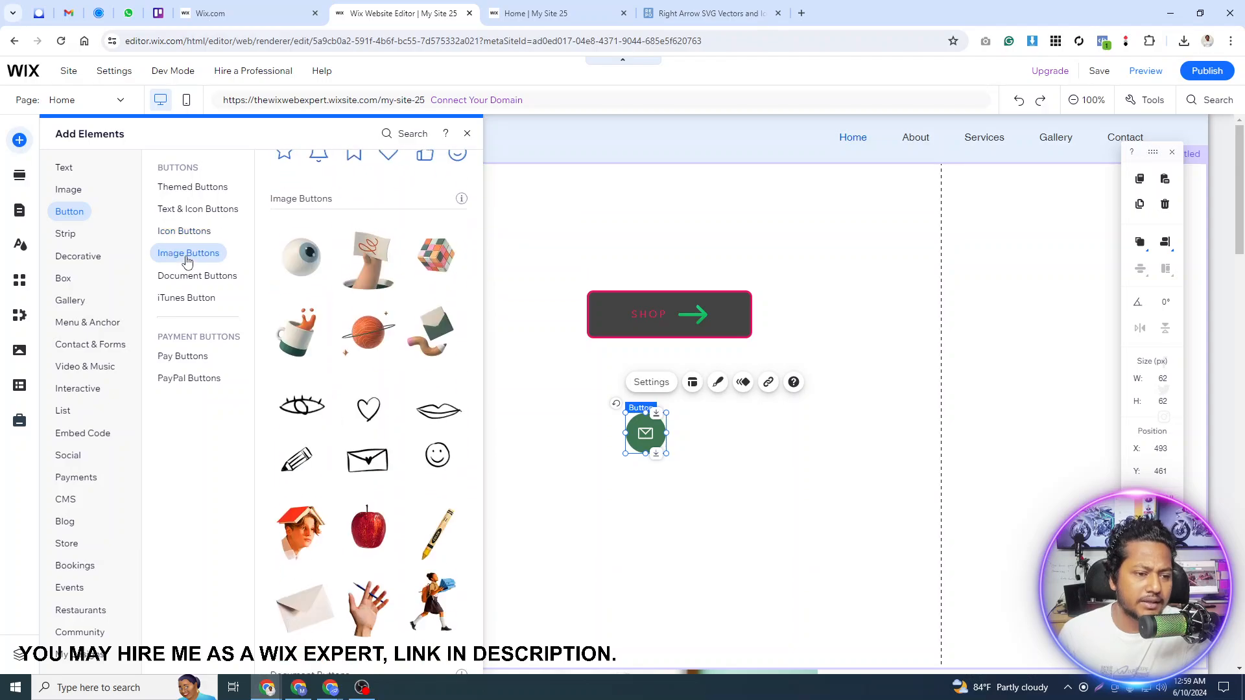
left_click_drag(371, 235, 841, 304)
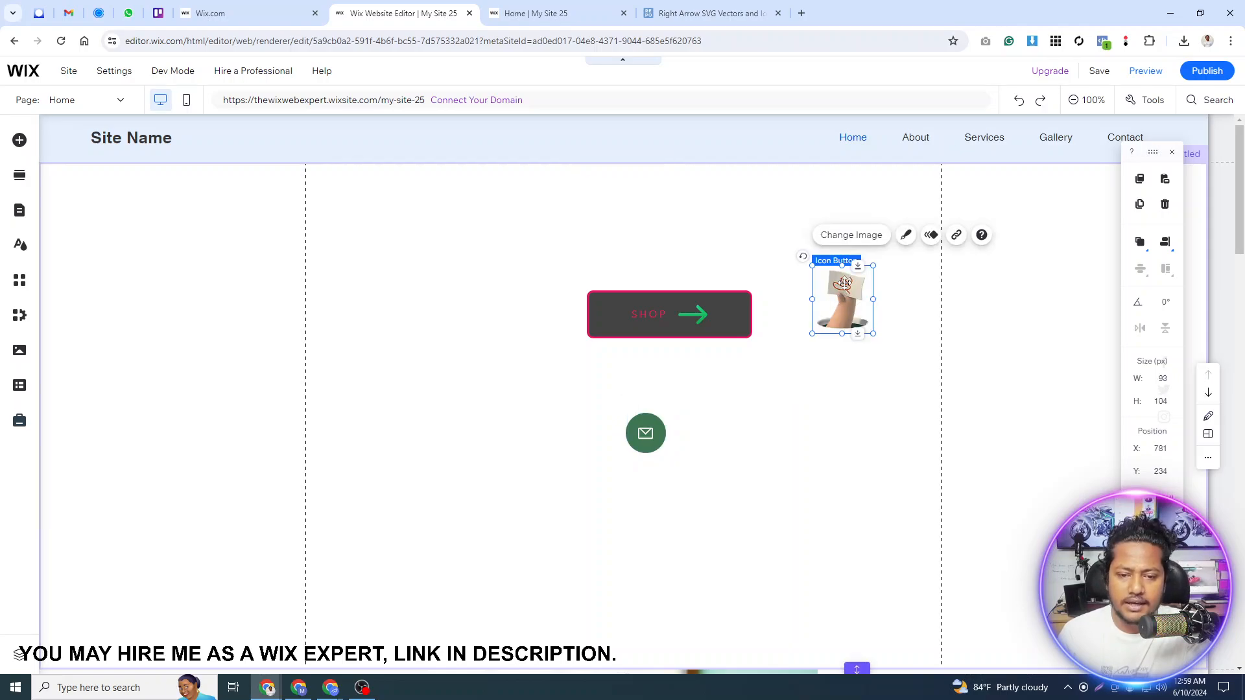
left_click(863, 241)
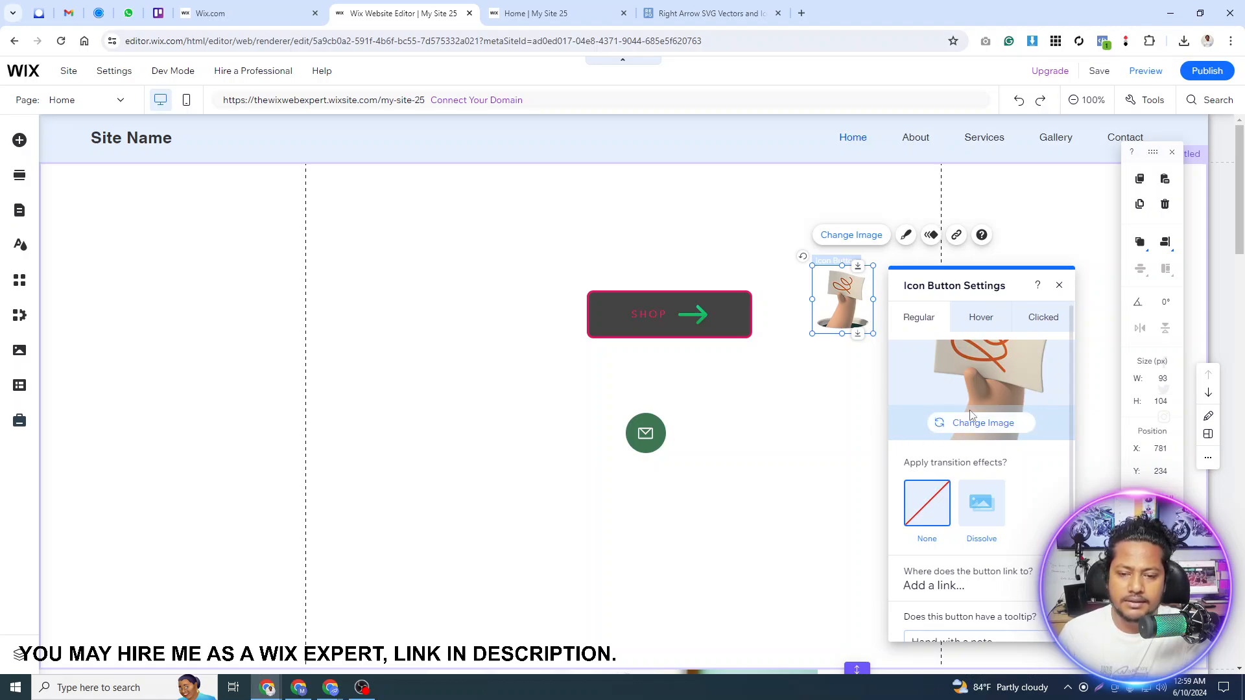
Step: Review the hand-with-note button's image settings for the Regular, Hover and Clicked states, and check its link options
left_click(992, 322)
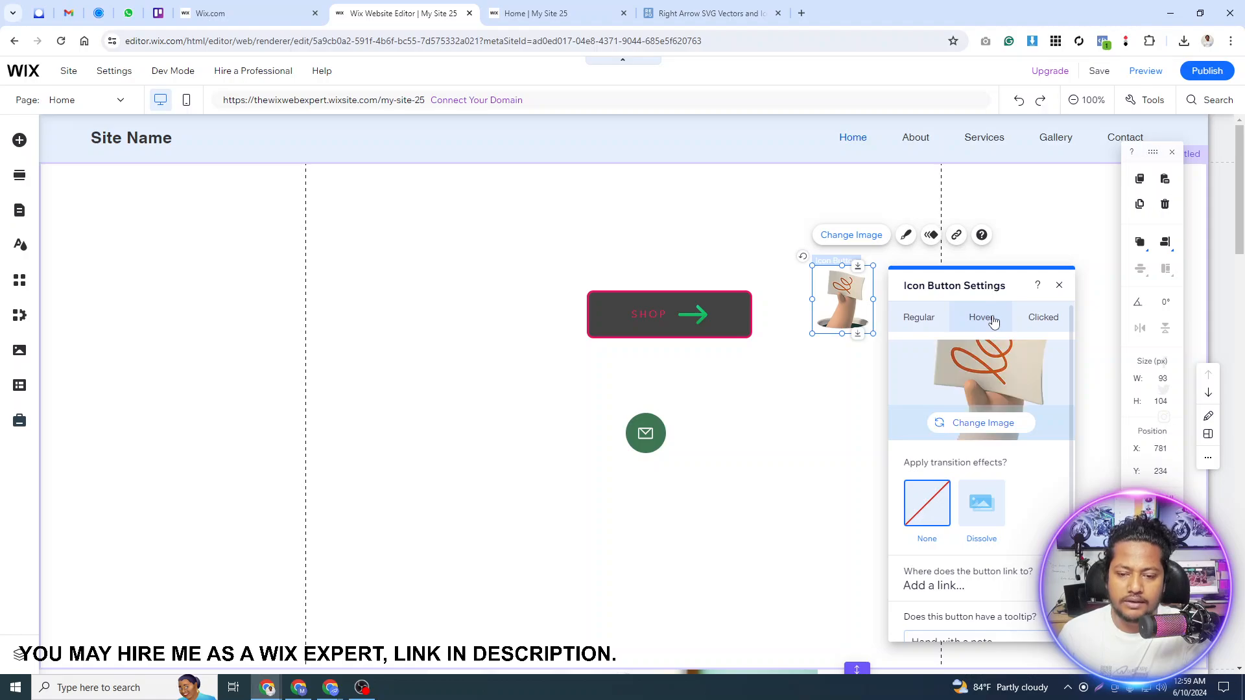
scroll(983, 421, "down", 1)
scroll(985, 428, "up", 1)
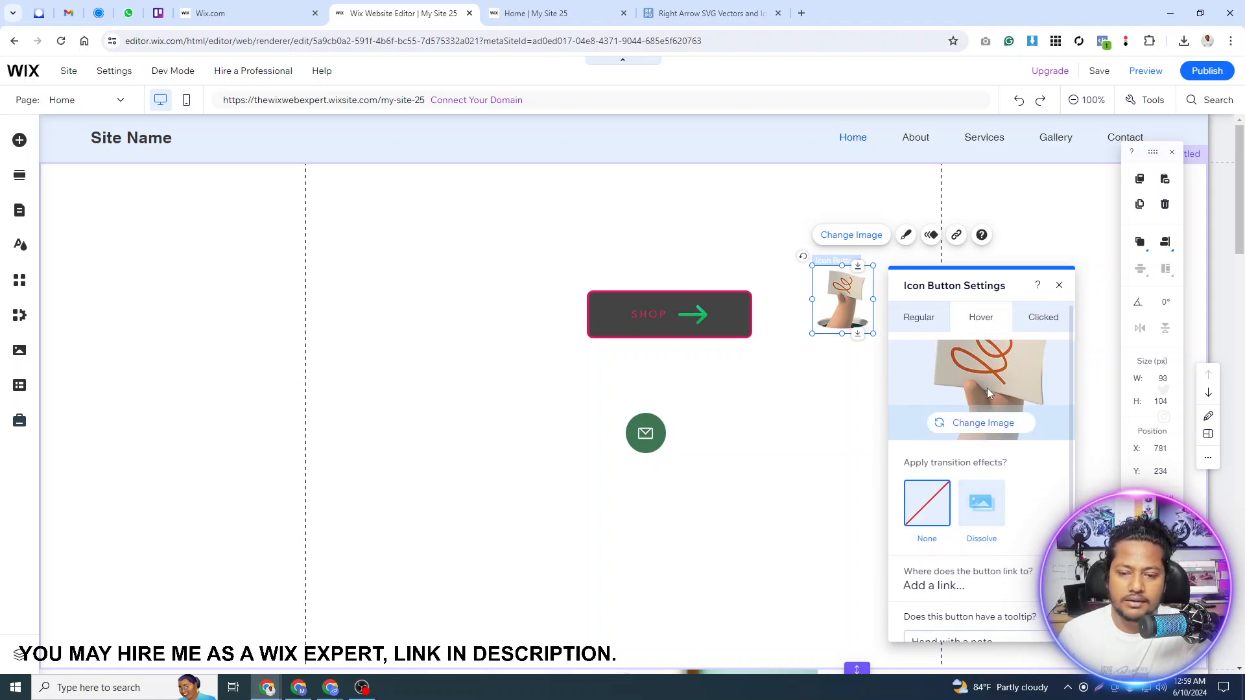
left_click(929, 313)
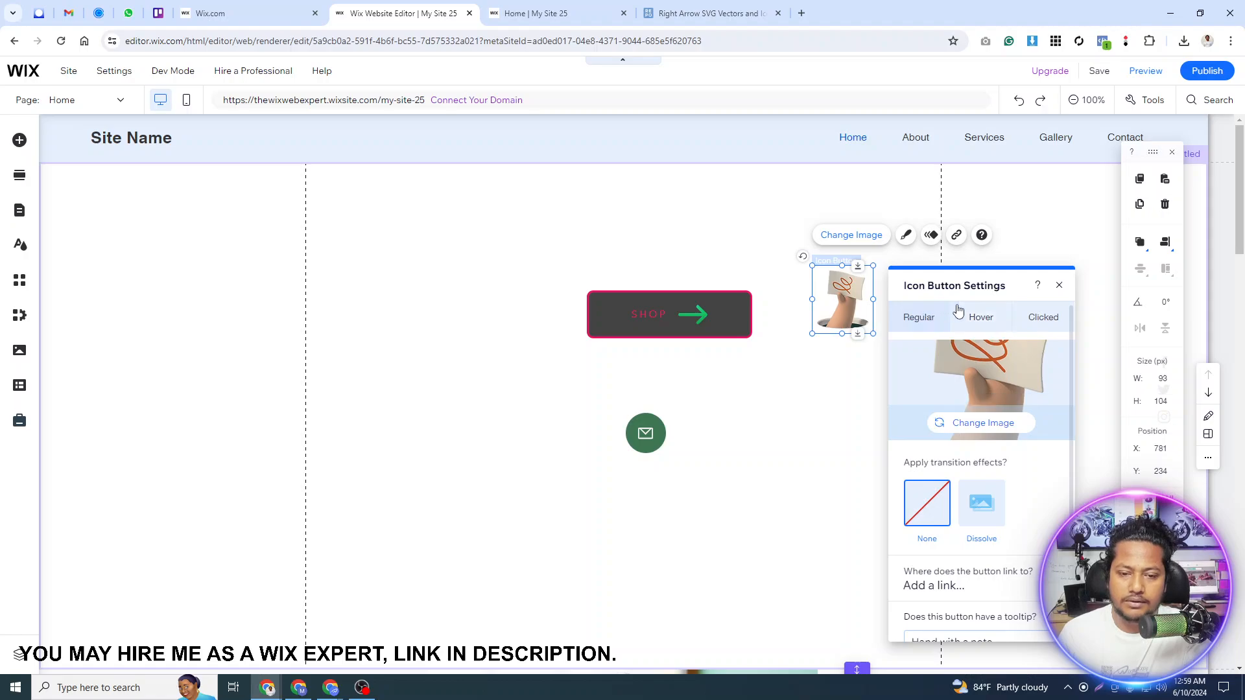
left_click(991, 315)
left_click(1042, 319)
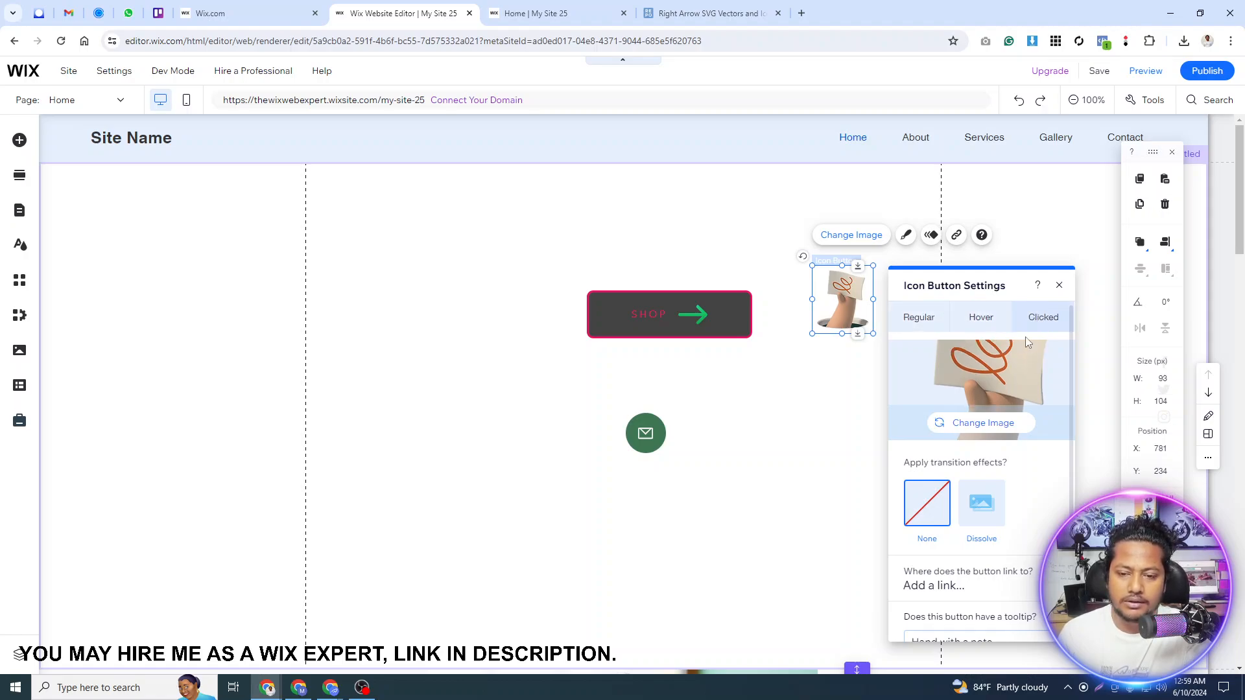
left_click(937, 317)
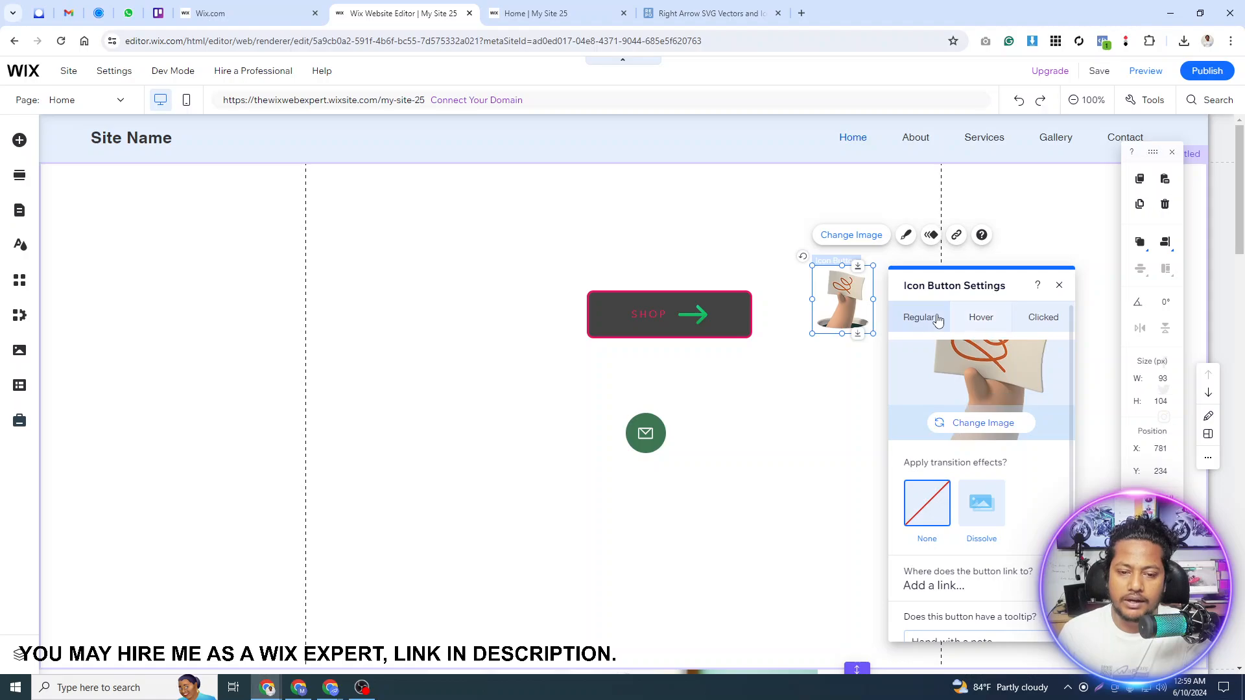
left_click(957, 234)
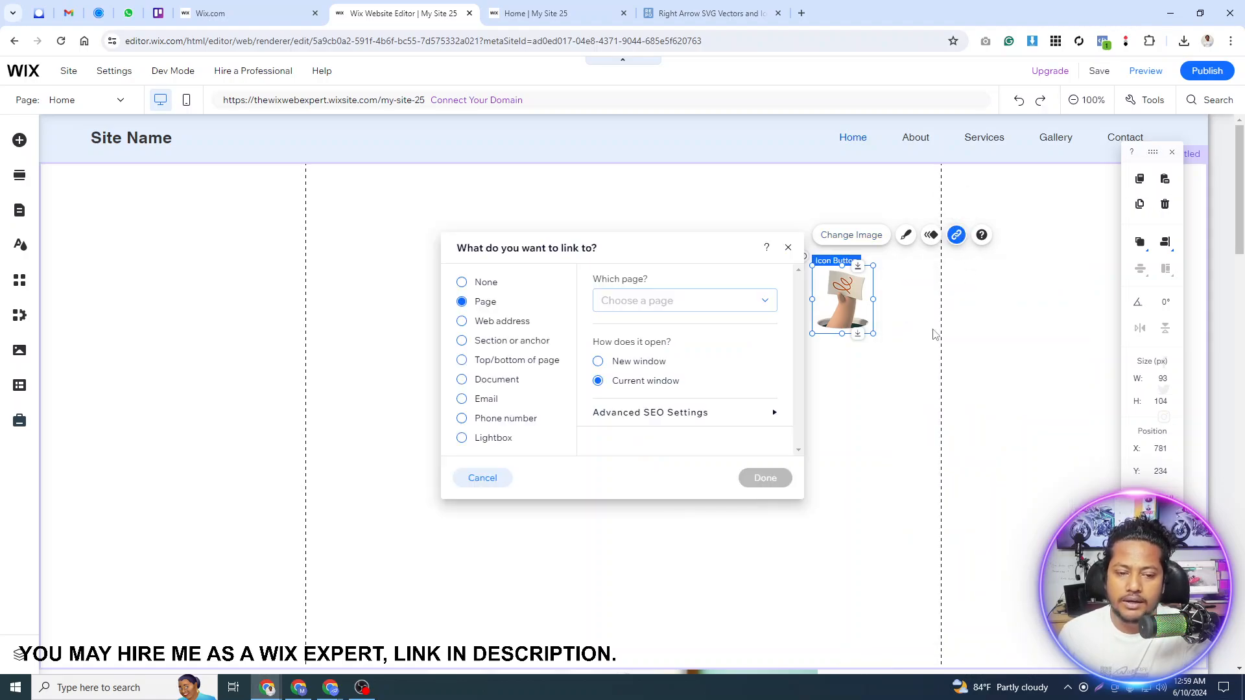
left_click(910, 237)
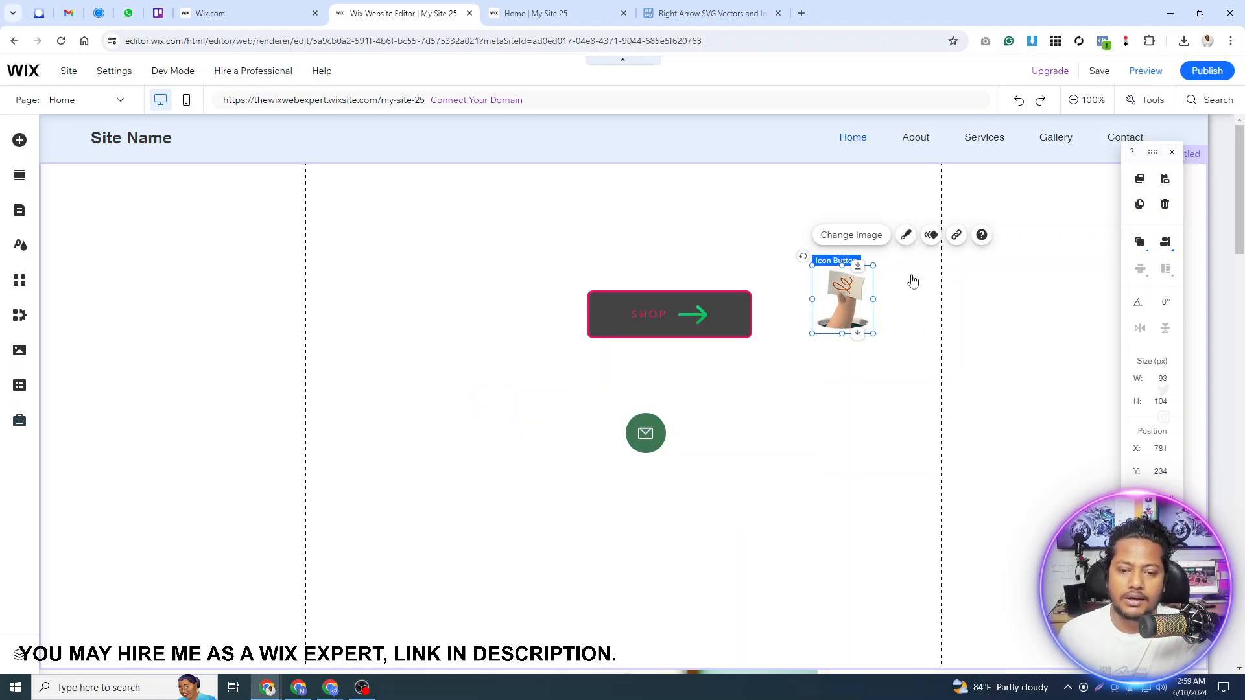
Step: Preview other icon designs on the hand-with-note button, including the quill, brown pencil and green person, and close the design options
left_click(908, 238)
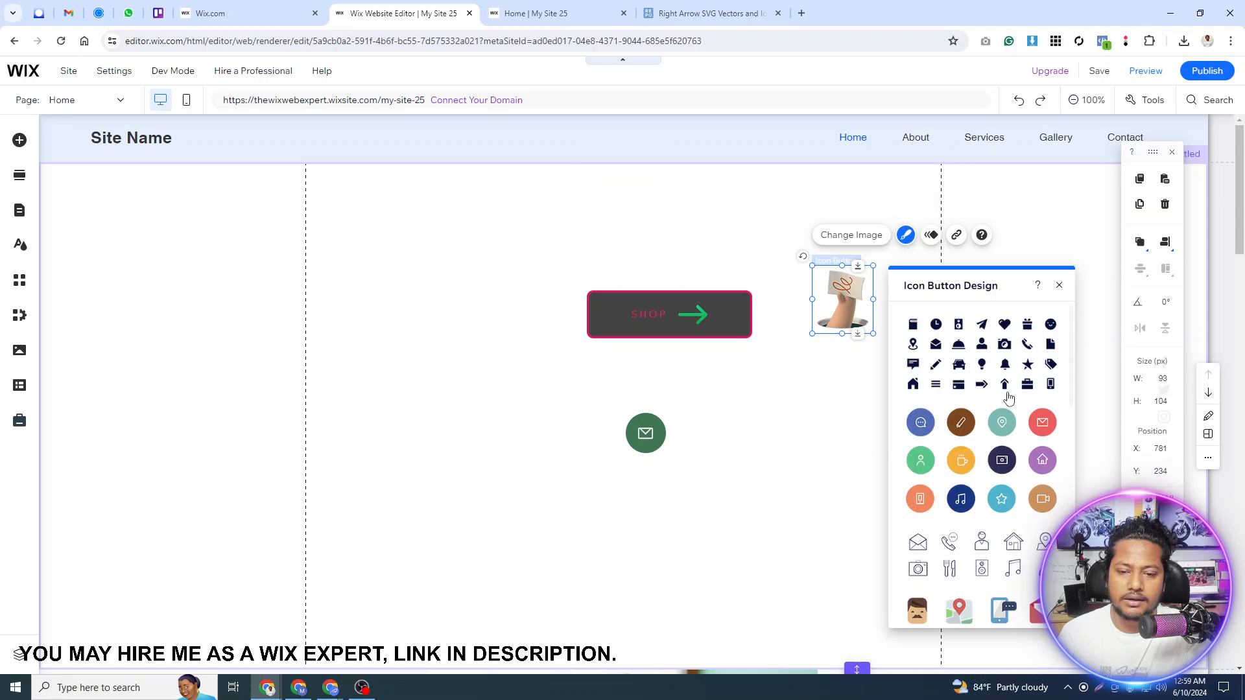
left_click(995, 454)
scroll(946, 516, "down", 5)
scroll(944, 517, "down", 4)
left_click(978, 541)
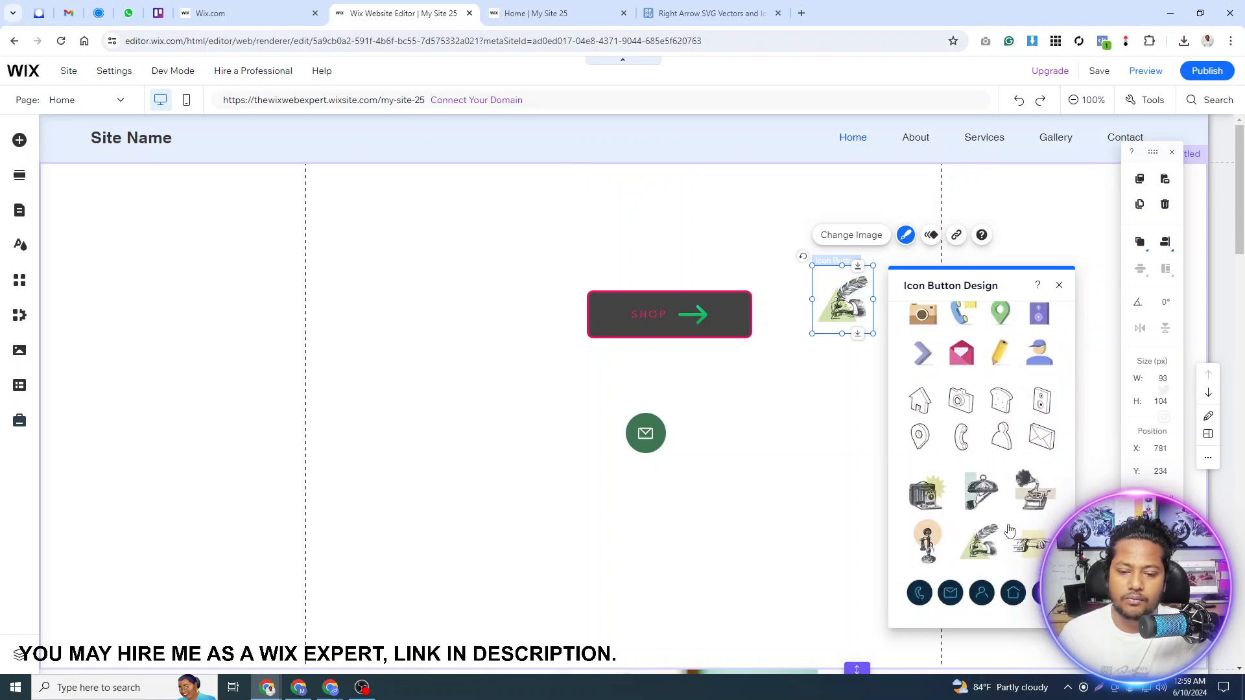
scroll(1004, 404, "up", 5)
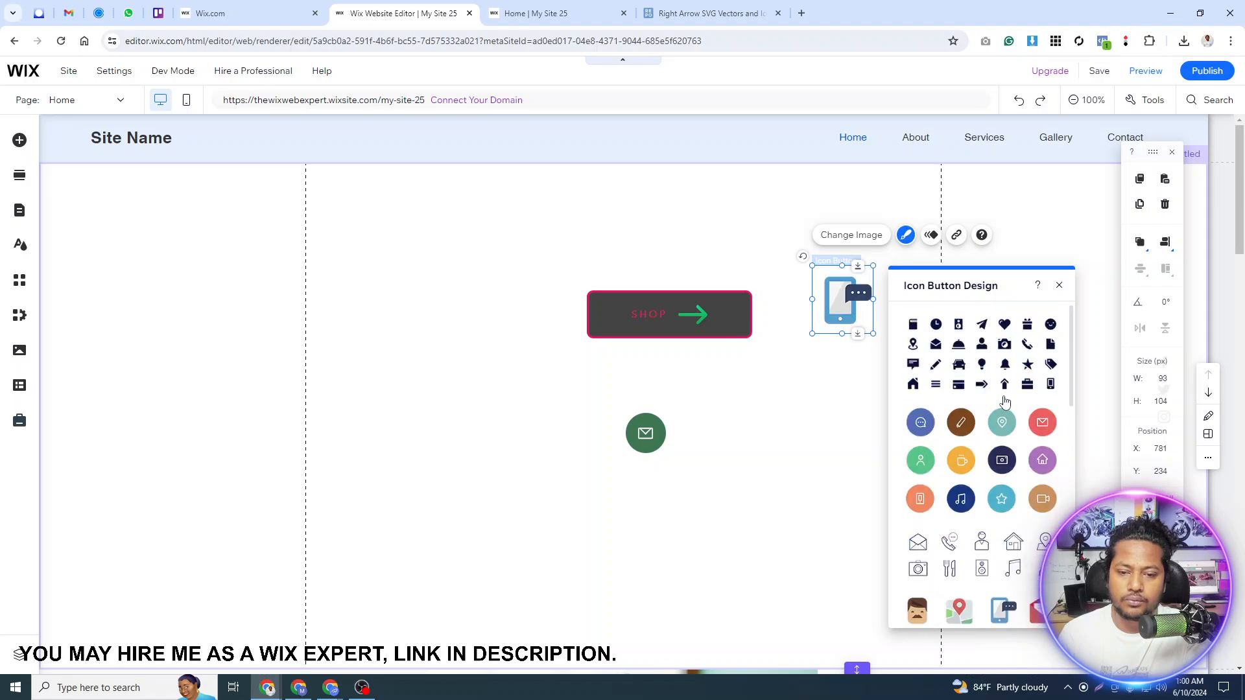
left_click(1004, 384)
left_click(978, 366)
left_click(963, 424)
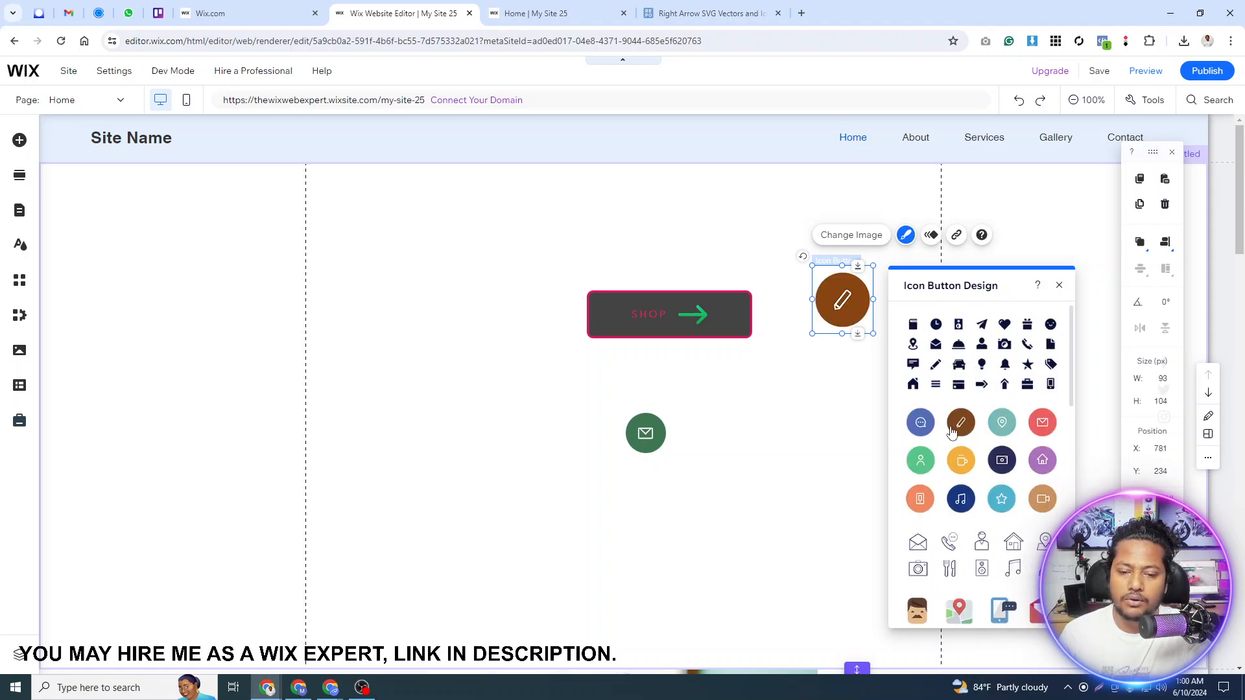
left_click(919, 463)
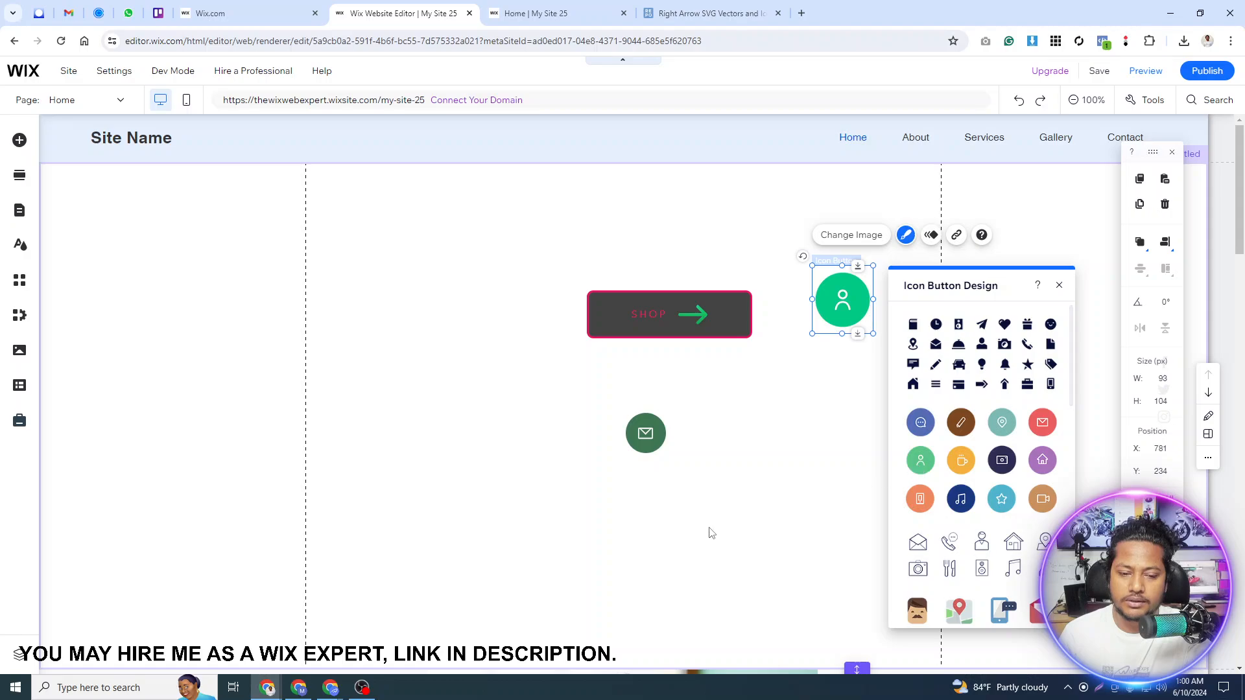
left_click(834, 419)
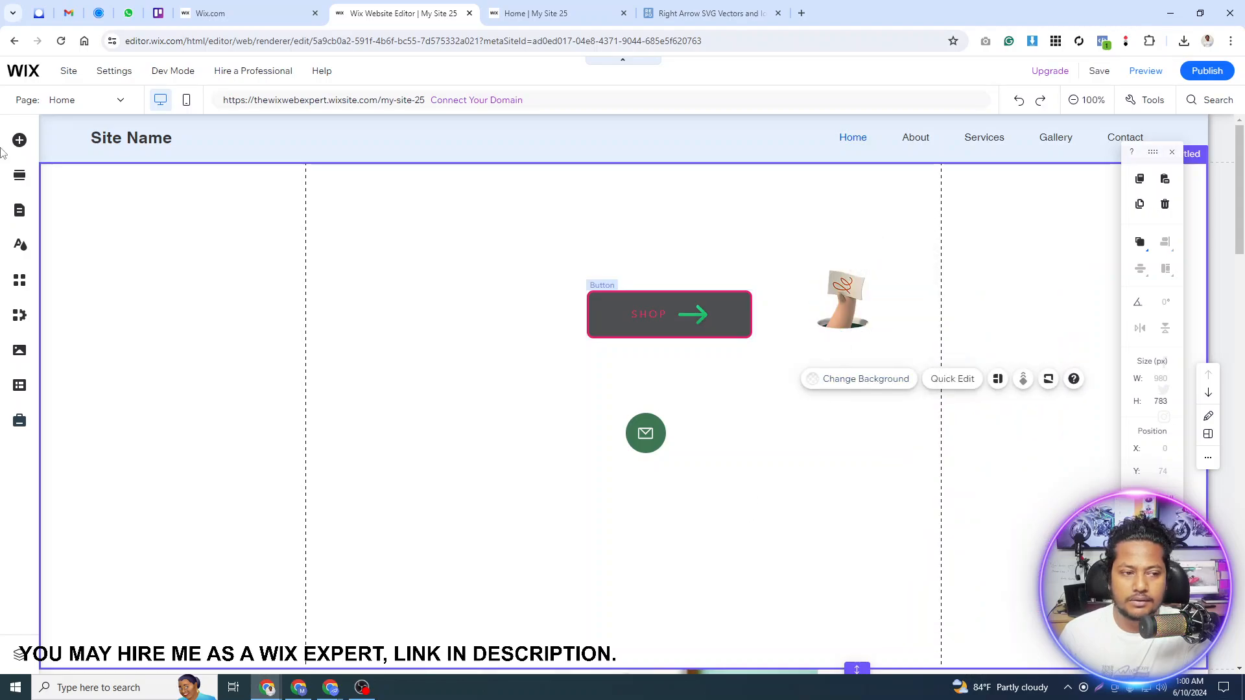
Step: Browse the document, iTunes, pay and PayPal buttons available to add to the page
left_click(19, 140)
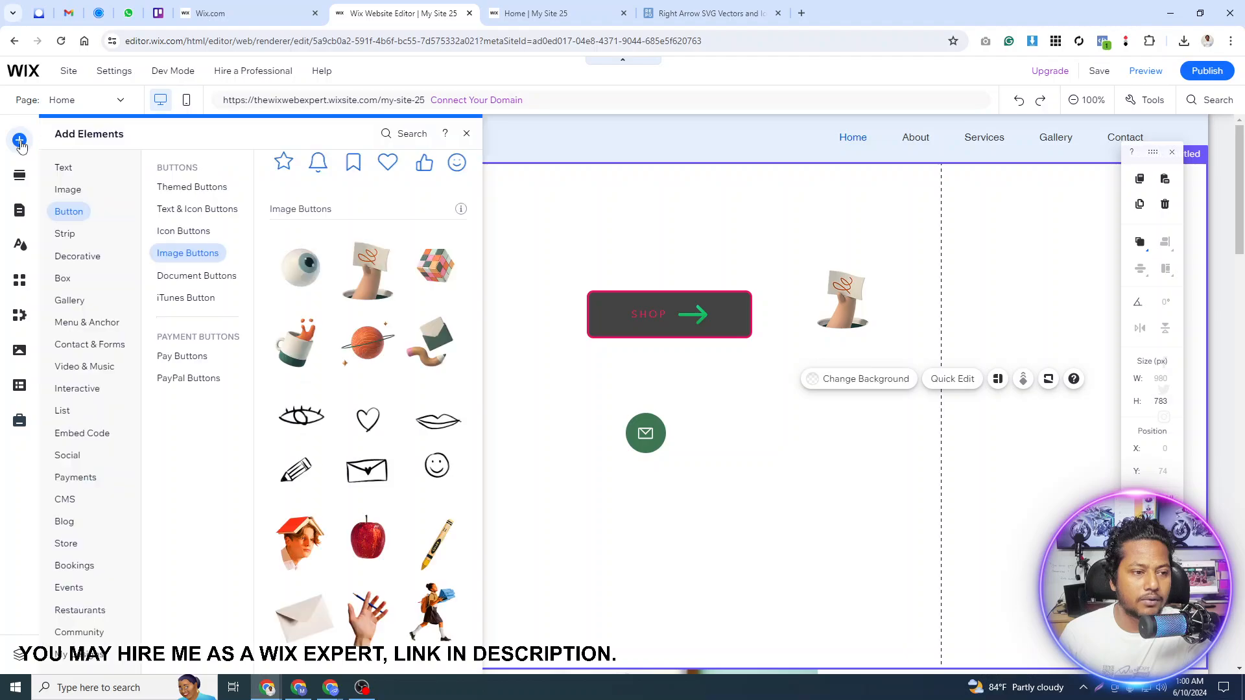
left_click(198, 277)
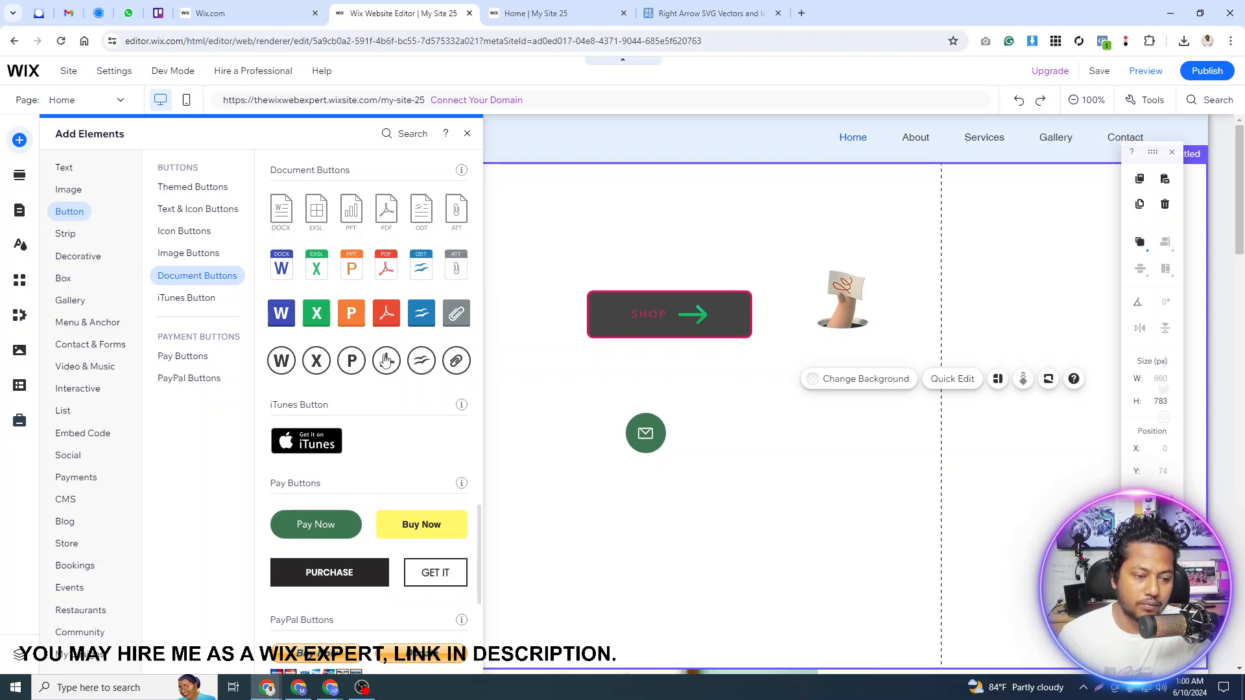
scroll(376, 428, "down", 1)
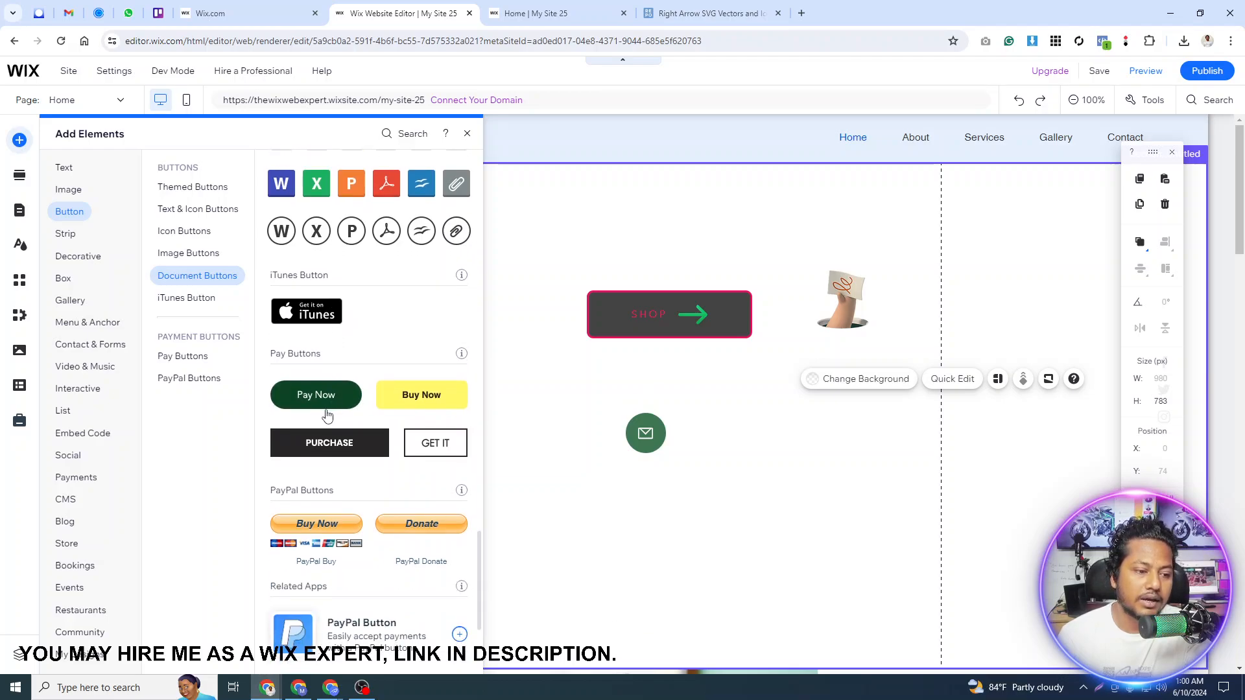
left_click(182, 356)
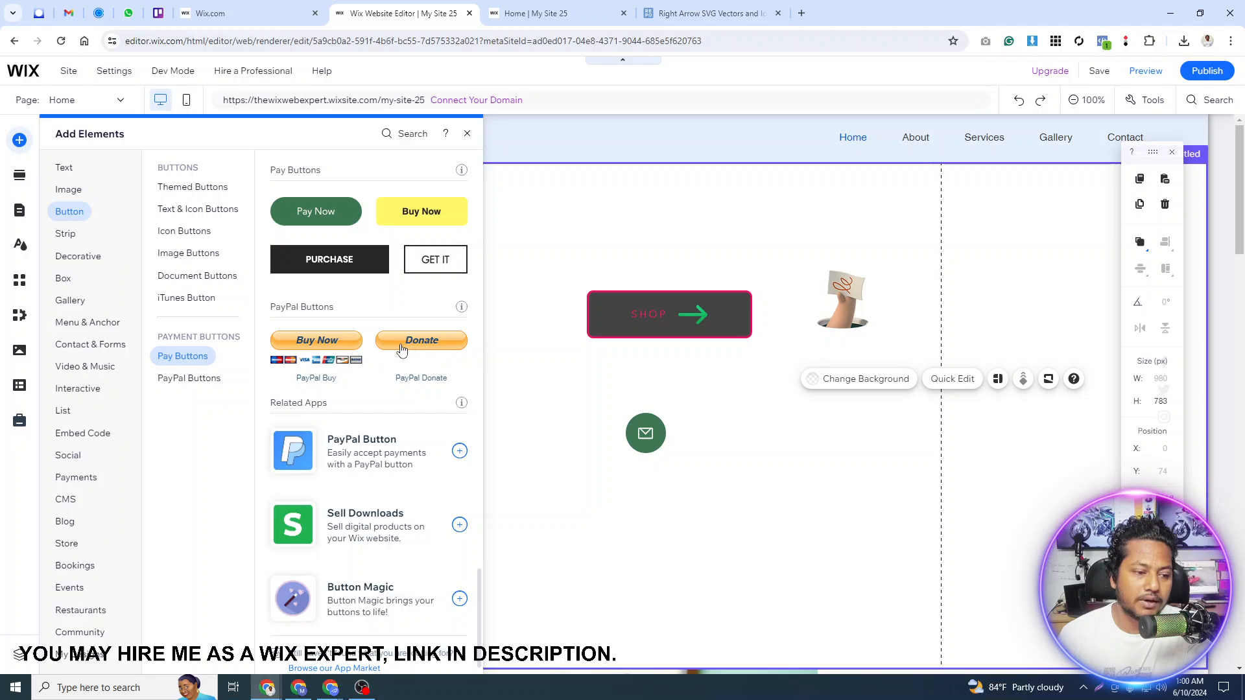
left_click(183, 381)
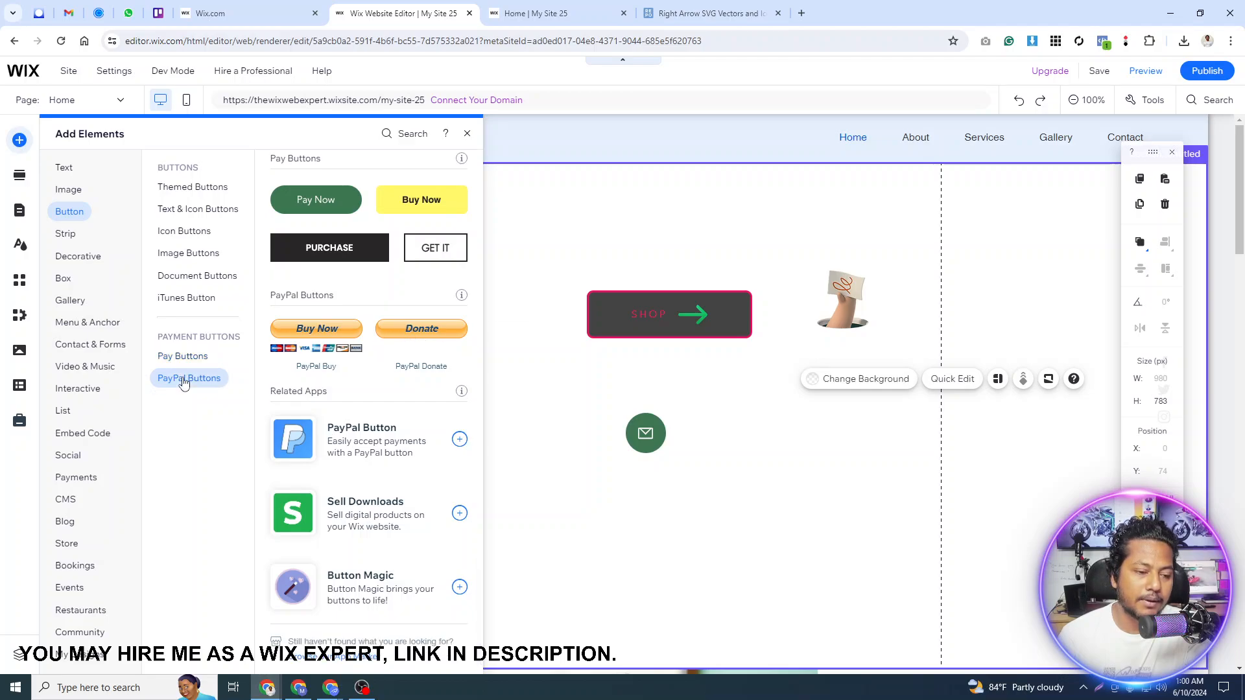